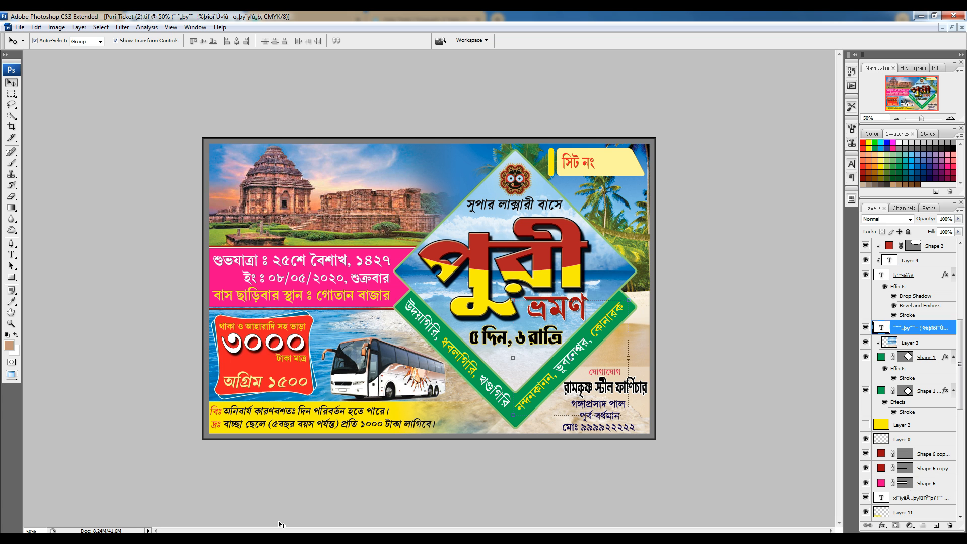
Return the Puri ticket to a floating window and start a new document measured in inches.
click(452, 303)
key(shift+f)
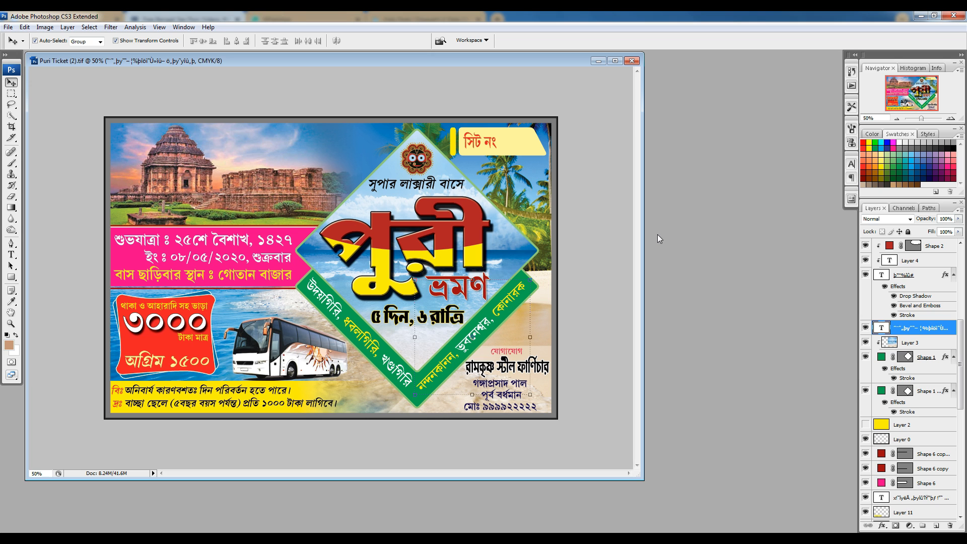
key(ctrl+n)
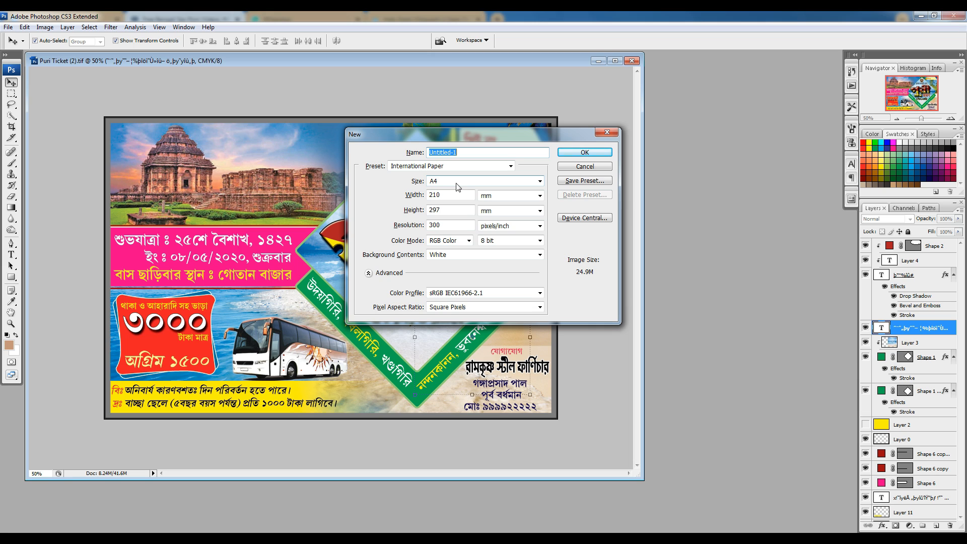
click(508, 195)
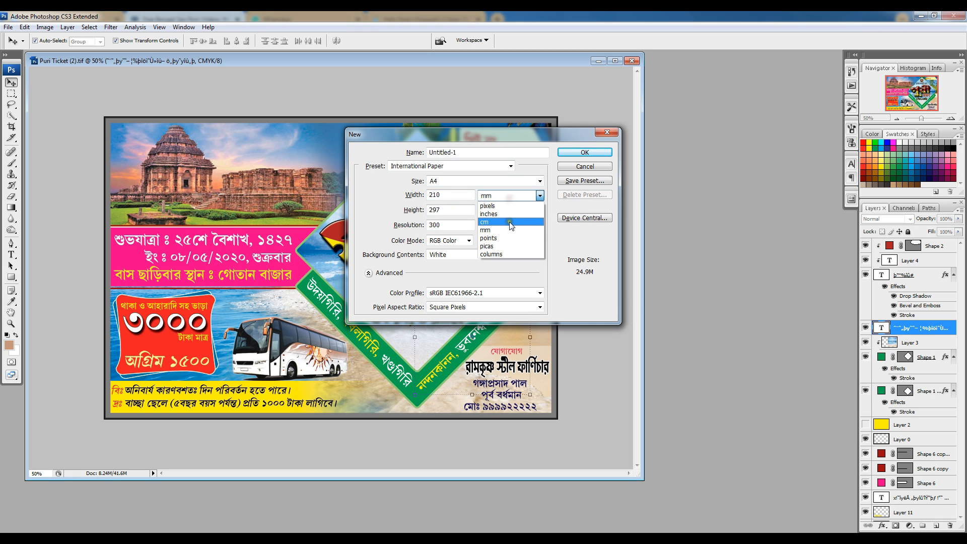
click(504, 211)
Create the new document 6 inches wide and 4 inches high.
double_click(466, 199)
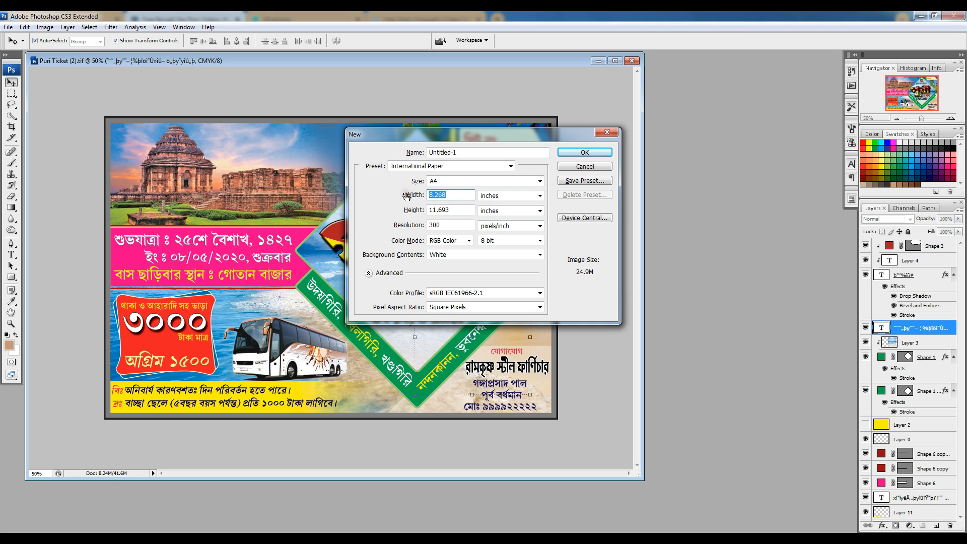
text(6)
key(Tab)
key(Tab)
key(Tab)
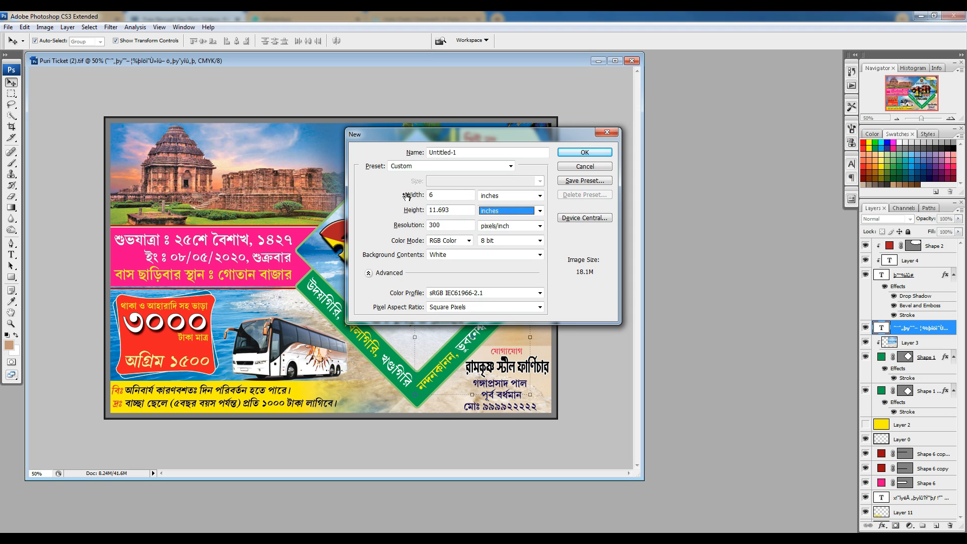
drag(461, 208, 427, 206)
text(4)
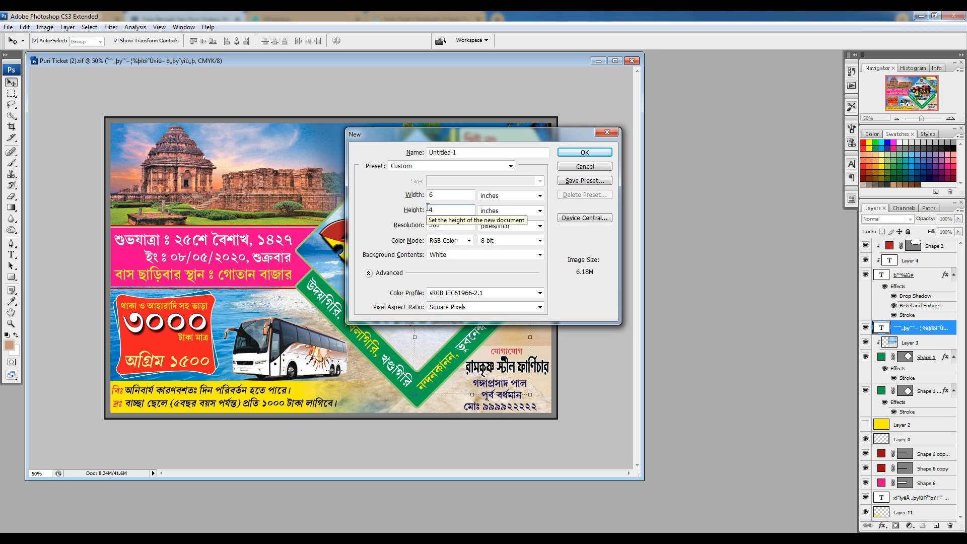
click(587, 151)
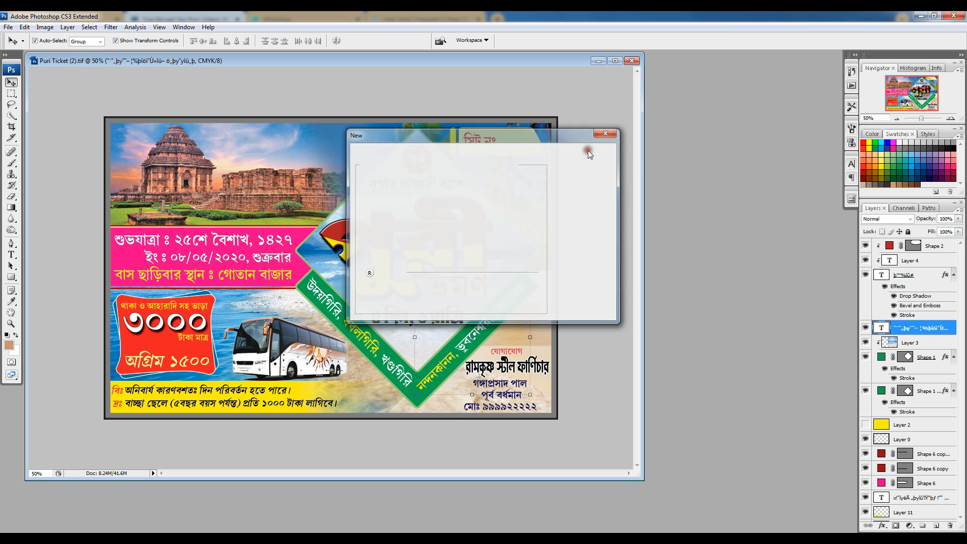
Move the blank document aside, shrink the Puri ticket's window and set the ticket's zoom to 25%.
drag(336, 66, 618, 112)
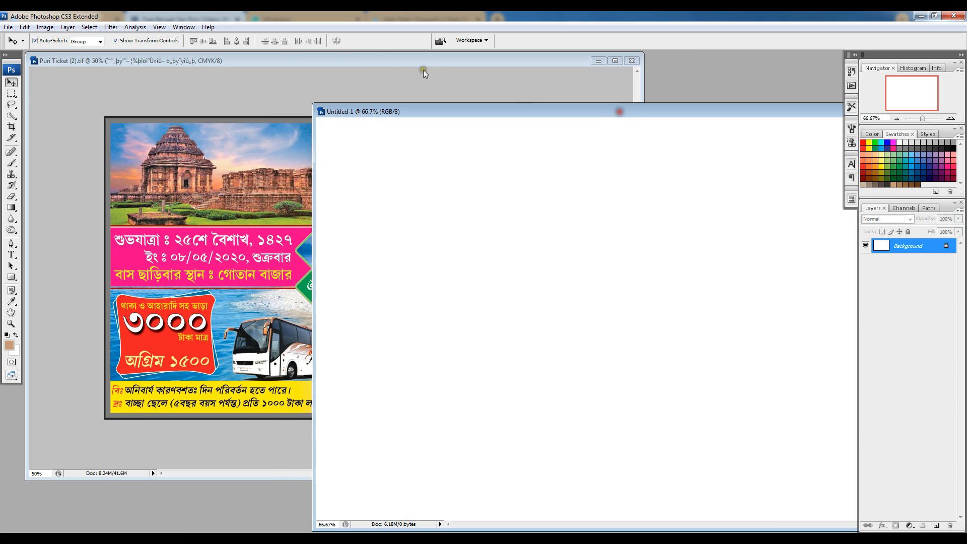
click(380, 55)
drag(380, 55, 254, 69)
drag(642, 196, 375, 173)
drag(361, 479, 291, 398)
click(896, 118)
click(896, 119)
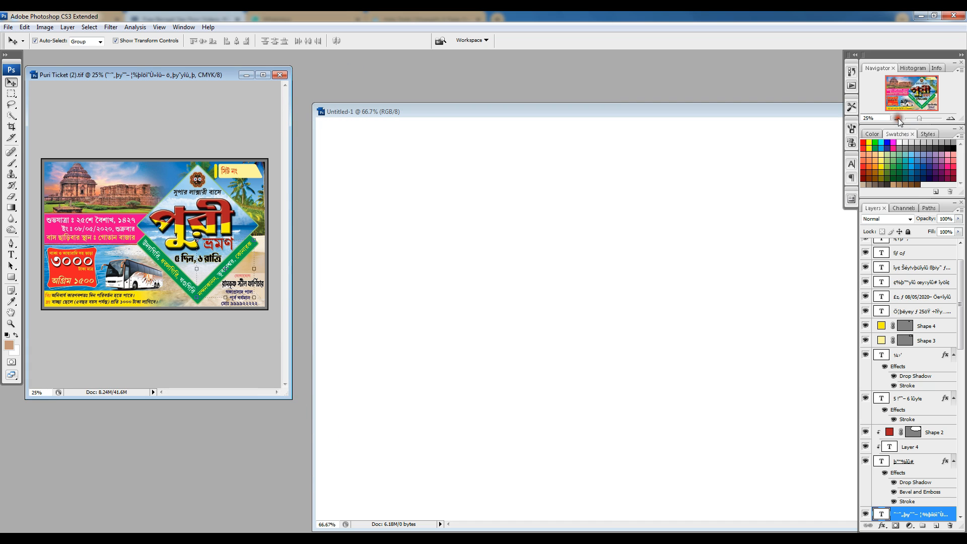
click(896, 118)
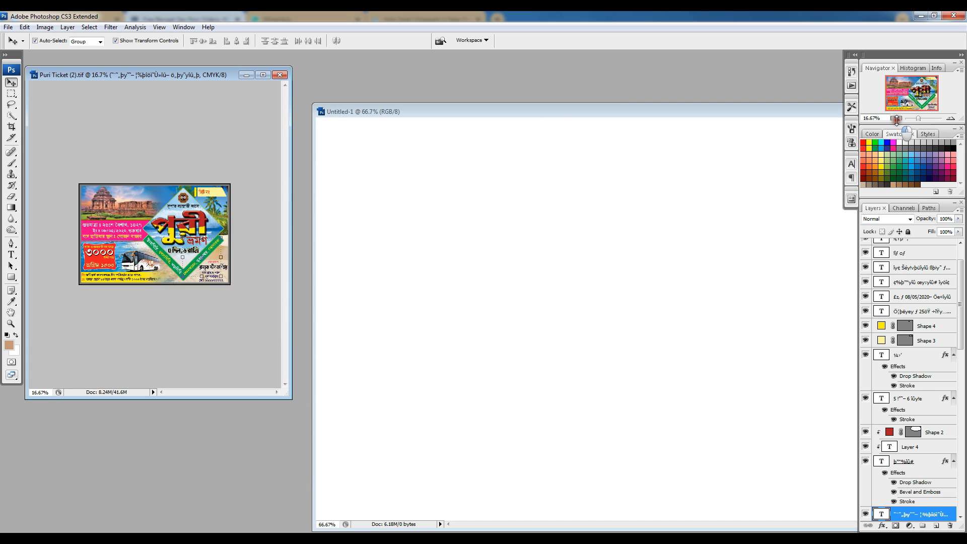
click(951, 119)
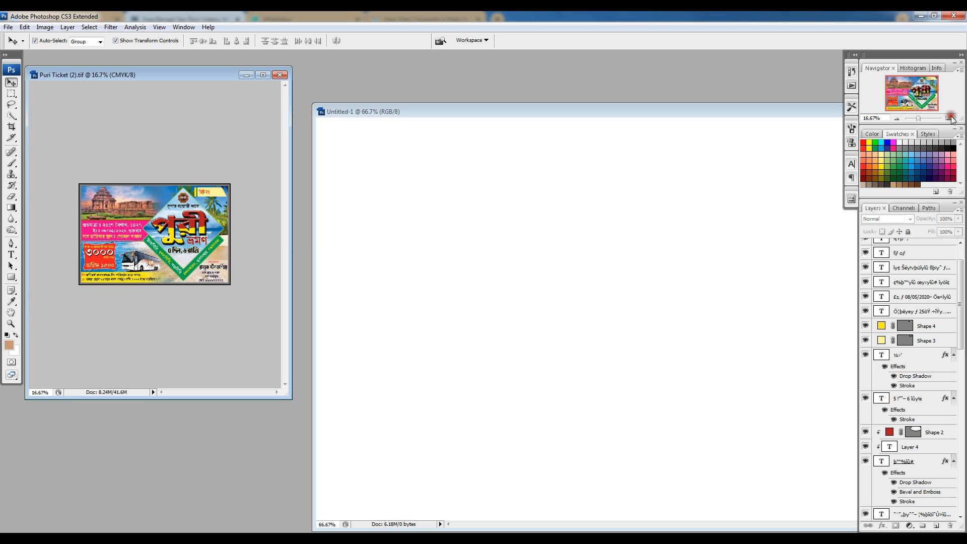
click(950, 118)
click(950, 118)
click(896, 119)
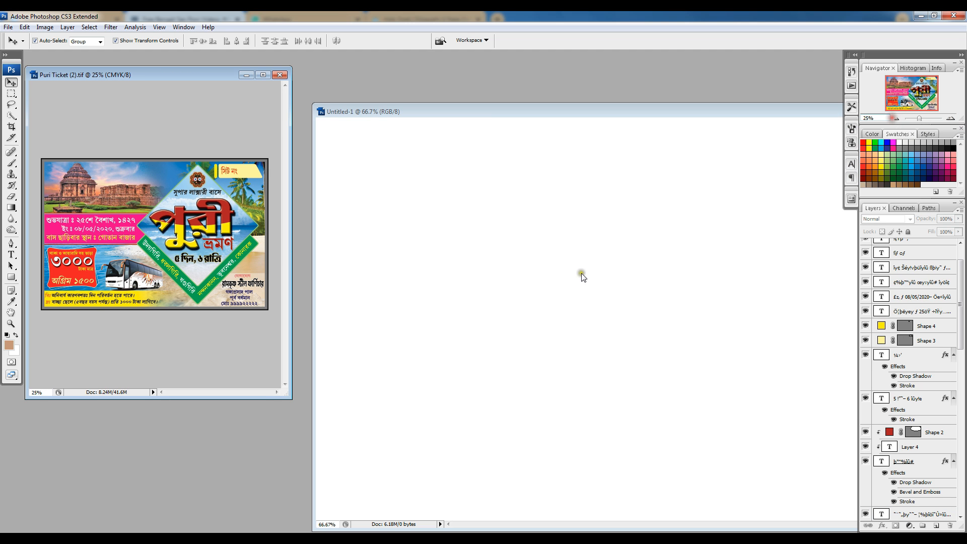
Zoom the blank document to 50%, then shrink its window and place it beside the ticket.
click(494, 148)
click(896, 118)
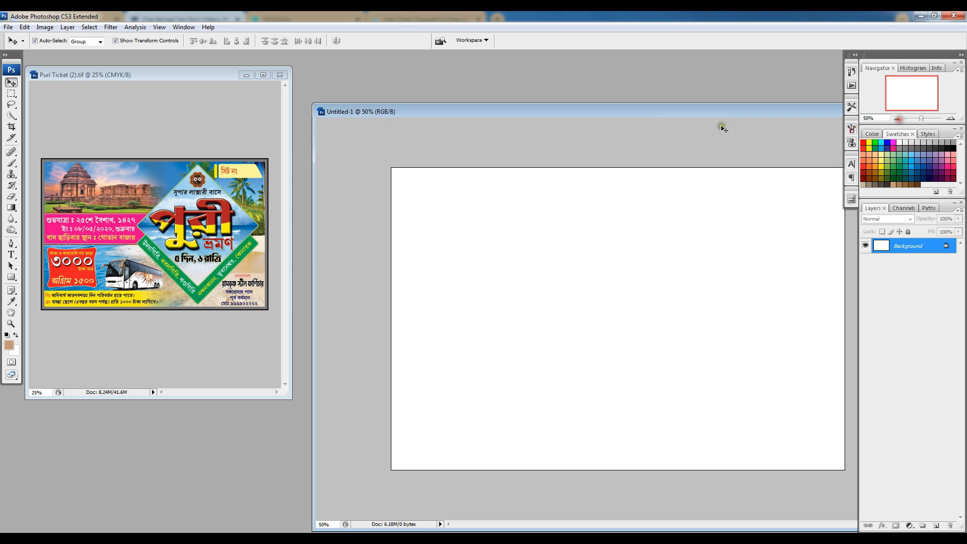
drag(635, 110, 568, 84)
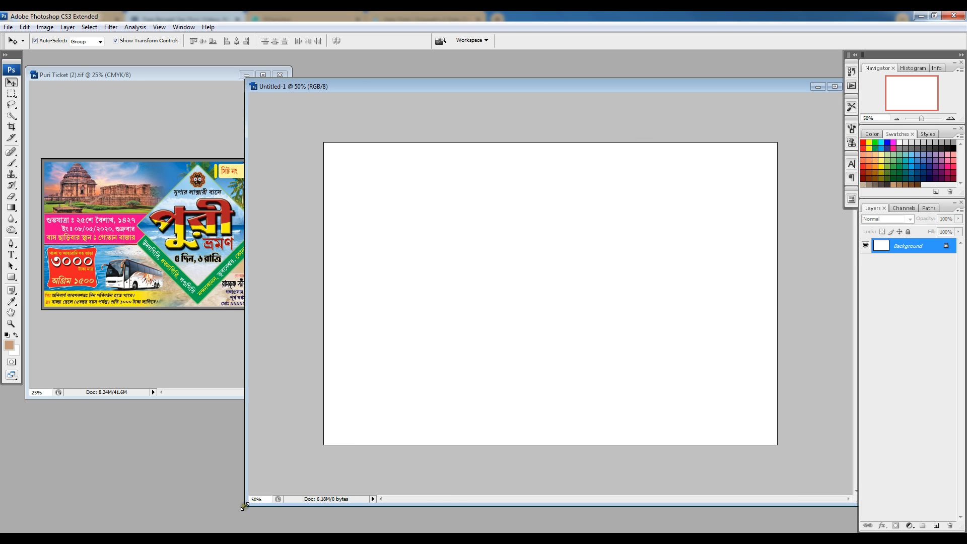
drag(244, 506, 333, 466)
drag(594, 79, 560, 121)
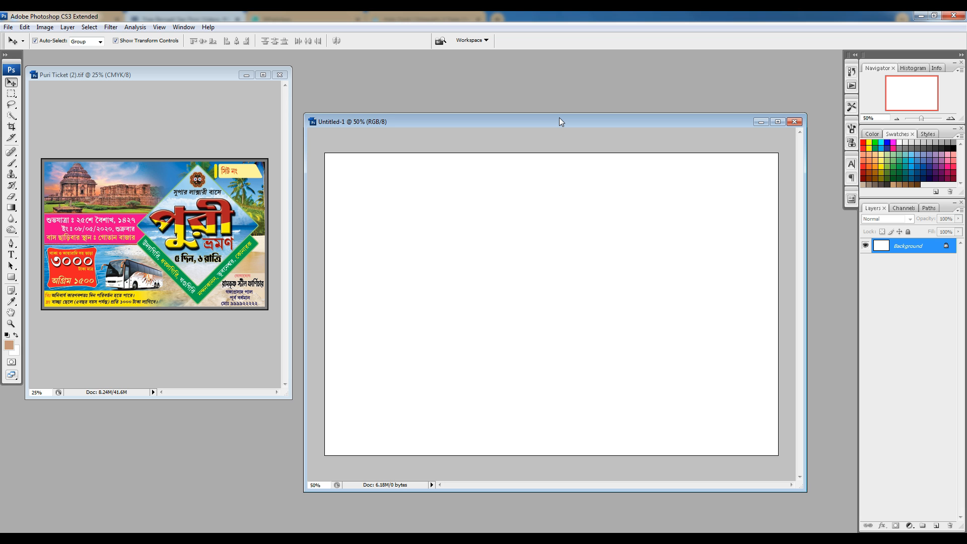
Look at the finished puri ticket 3 design in Windows Photo Viewer and return to Photoshop.
key(alt+Tab)
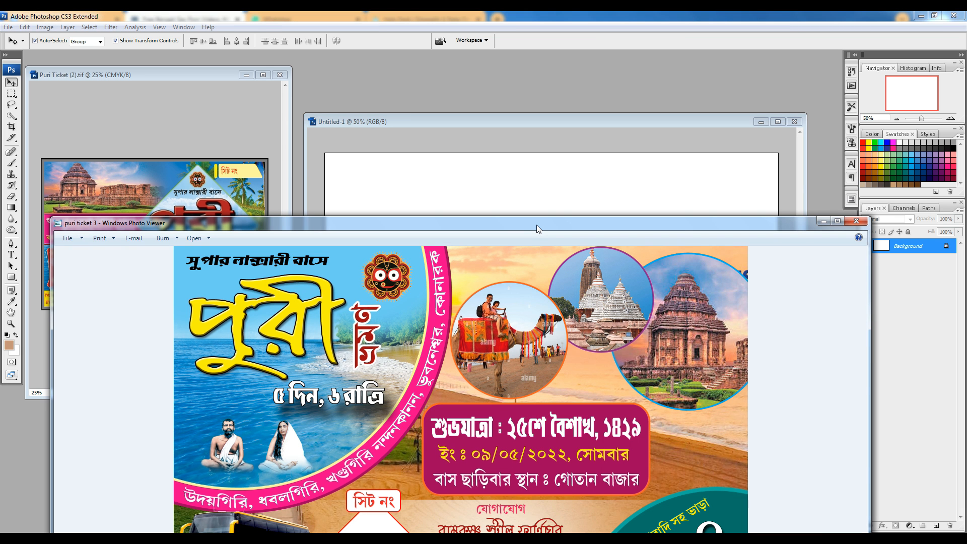
click(529, 82)
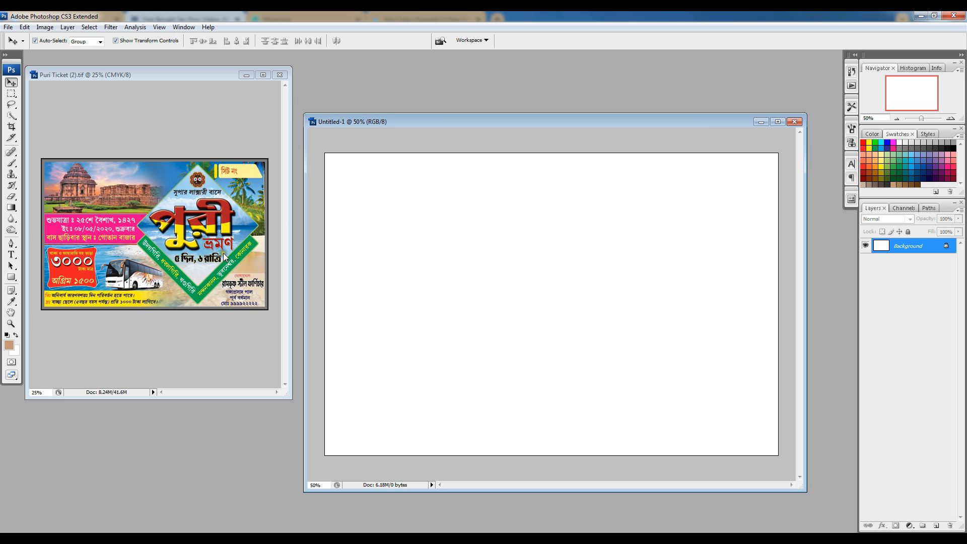
Draw a tan square with the Rounded Rectangle tool in the middle of the blank canvas.
click(12, 276)
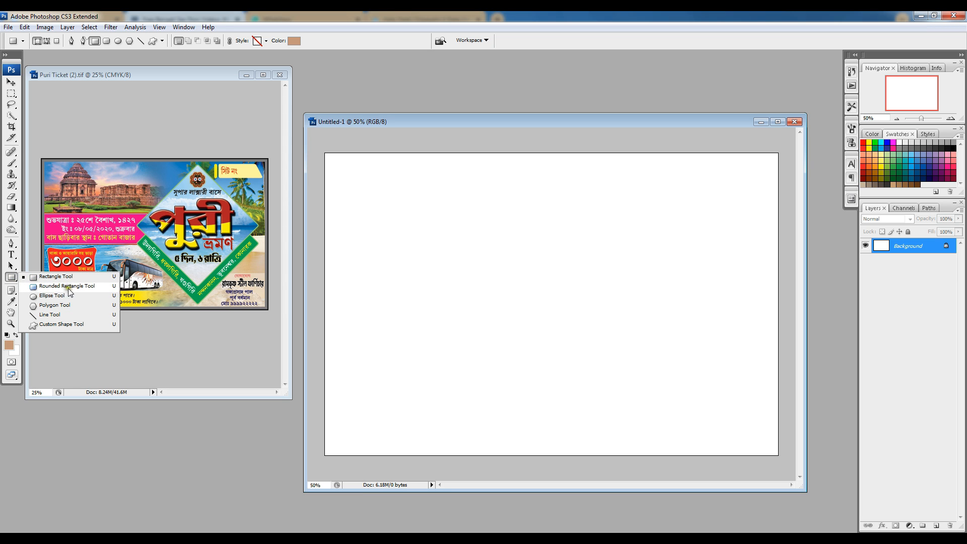
click(79, 288)
drag(474, 218, 634, 416)
click(11, 82)
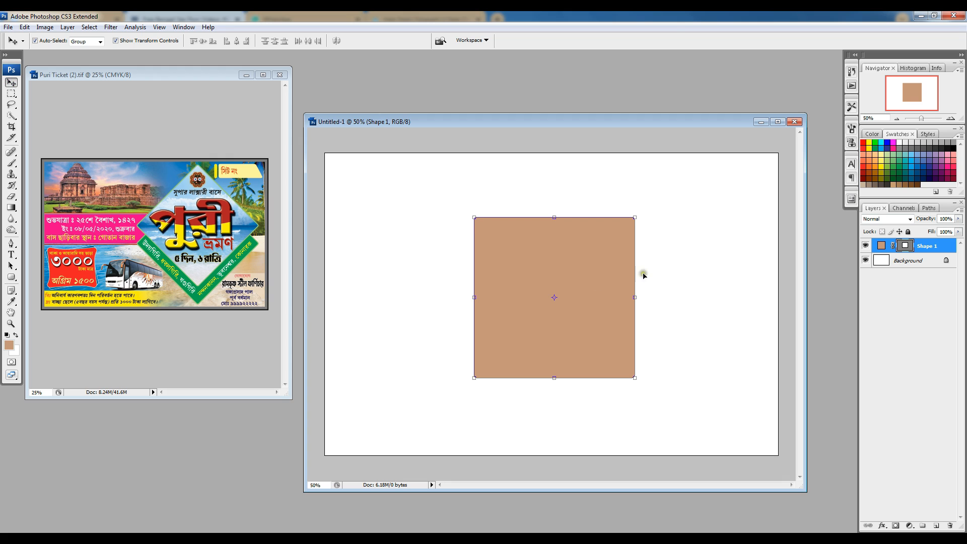
Rotate the rounded square 45 degrees into a diamond, scale it down and move it to the canvas's right half.
click(635, 261)
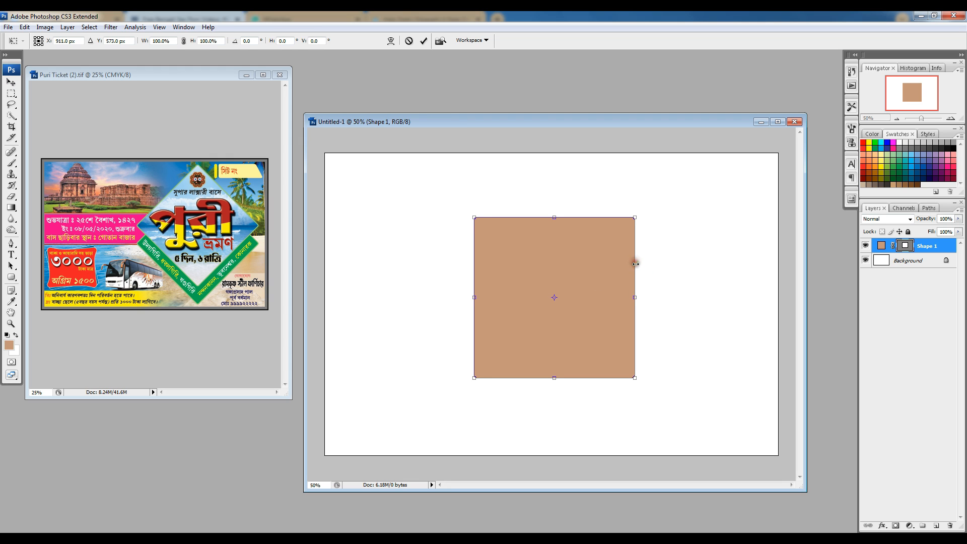
drag(643, 263, 657, 349)
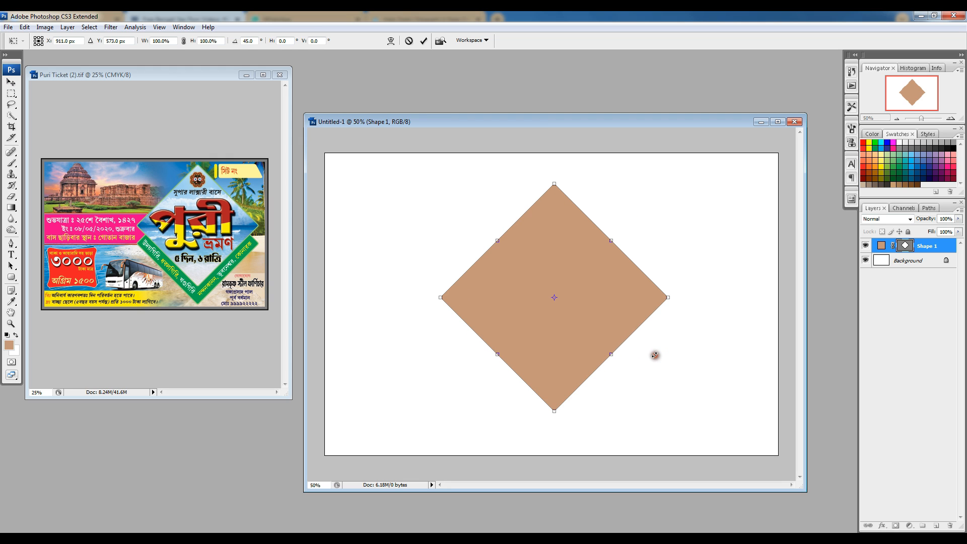
key(Return)
drag(667, 412, 635, 373)
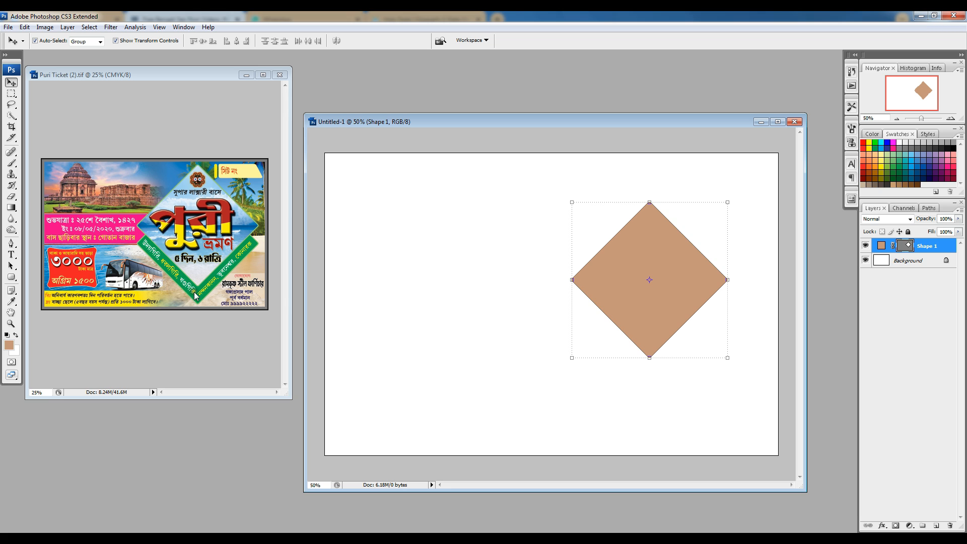
Duplicate the diamond a little lower and recolour the original one dark green (007236).
drag(660, 267, 663, 298)
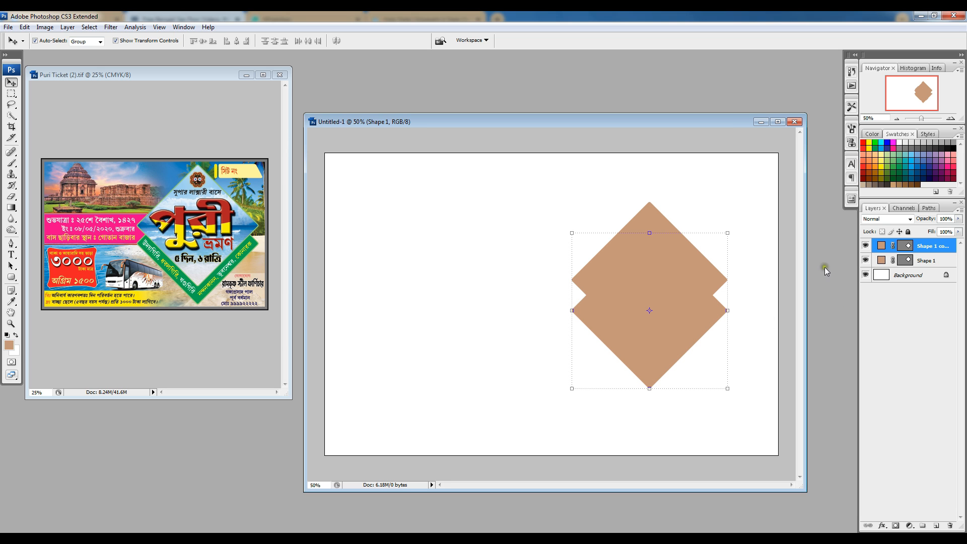
double_click(882, 261)
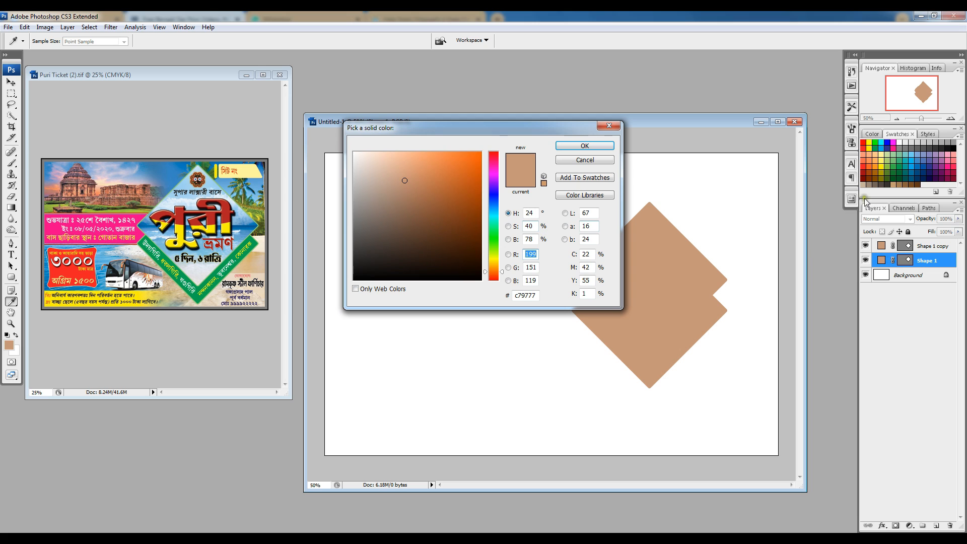
click(896, 170)
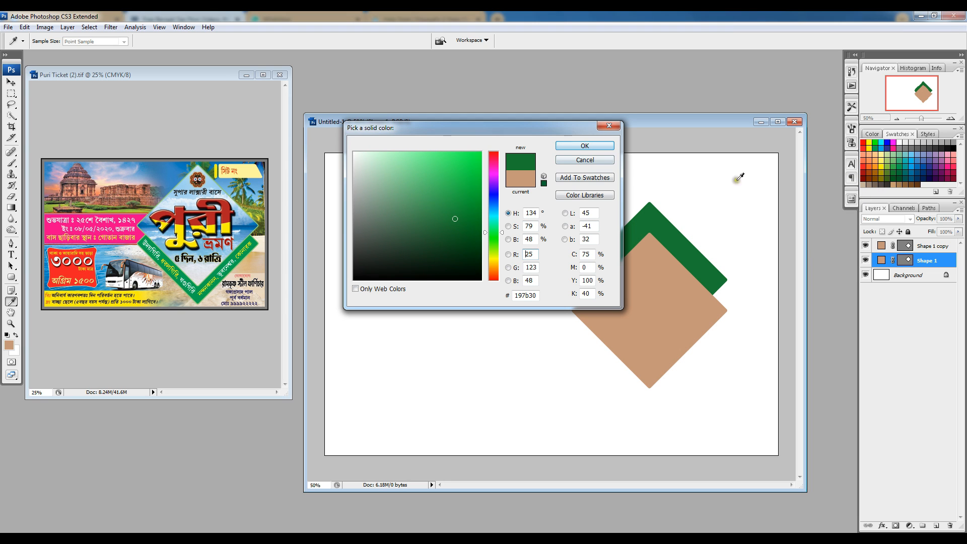
click(905, 176)
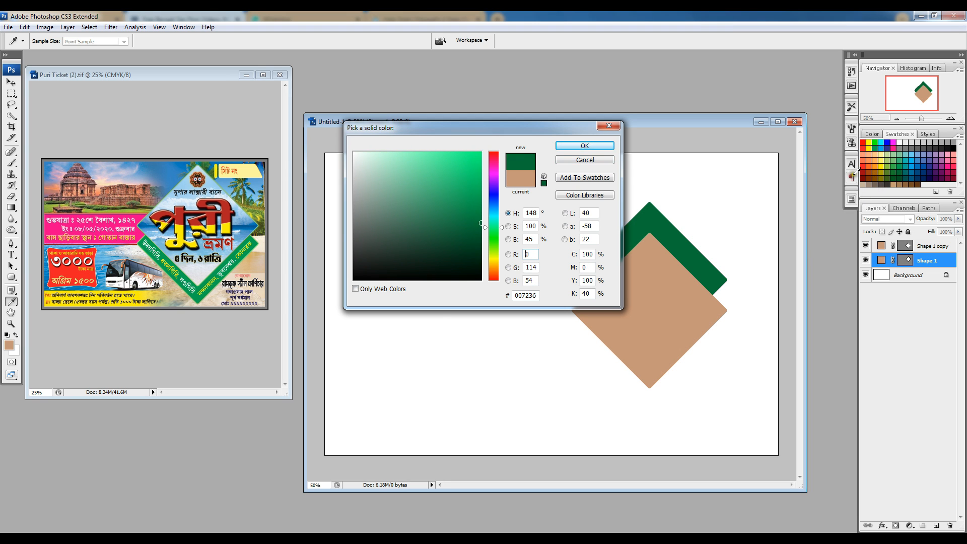
click(586, 145)
Raise the tan diamond above the green one, leaving a V-shaped green band below, and enlarge both diamonds together.
key(v)
drag(665, 309, 664, 244)
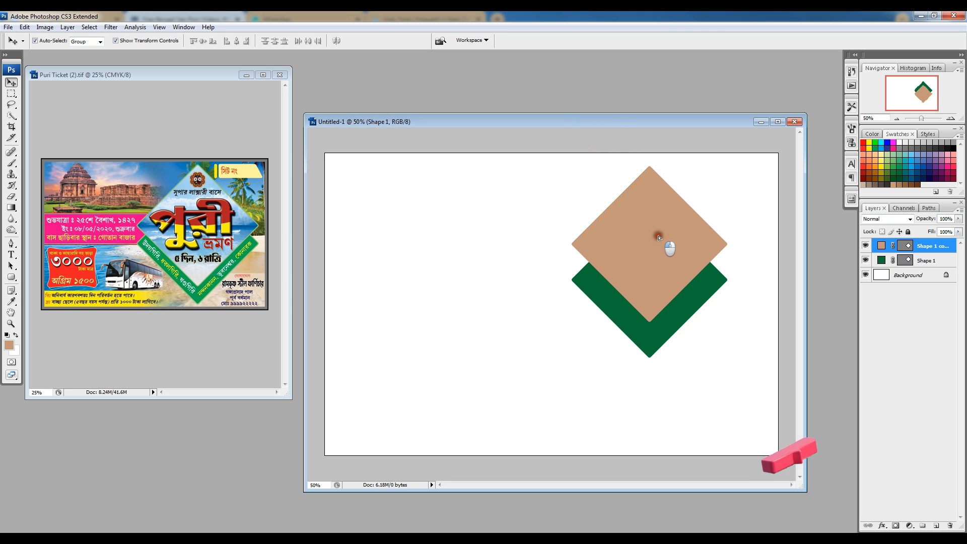
drag(543, 215, 584, 282)
drag(673, 290, 673, 328)
key(ctrl+t)
drag(728, 397, 745, 433)
key(Return)
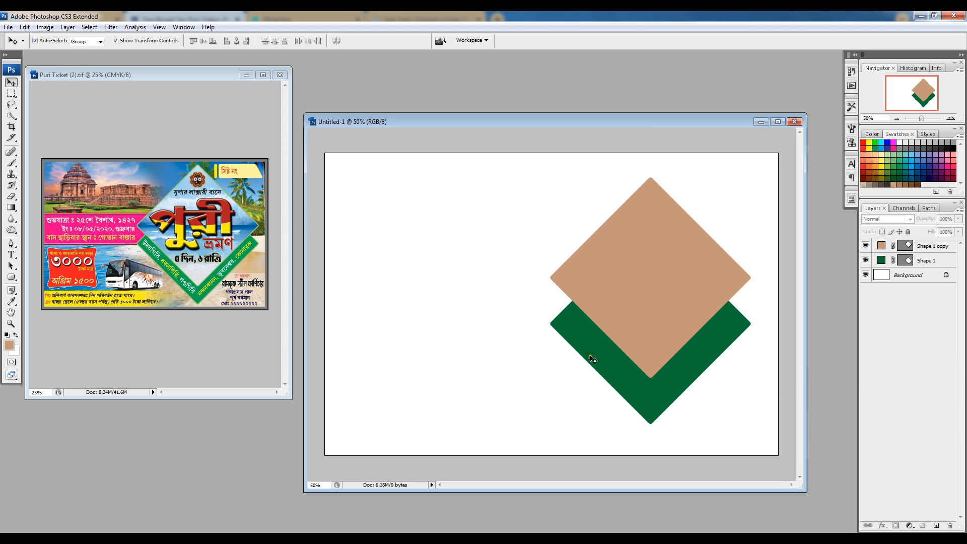
Add an outside Stroke in lighter green (39b54a) to the dark green diamond and thicken it slightly.
click(724, 332)
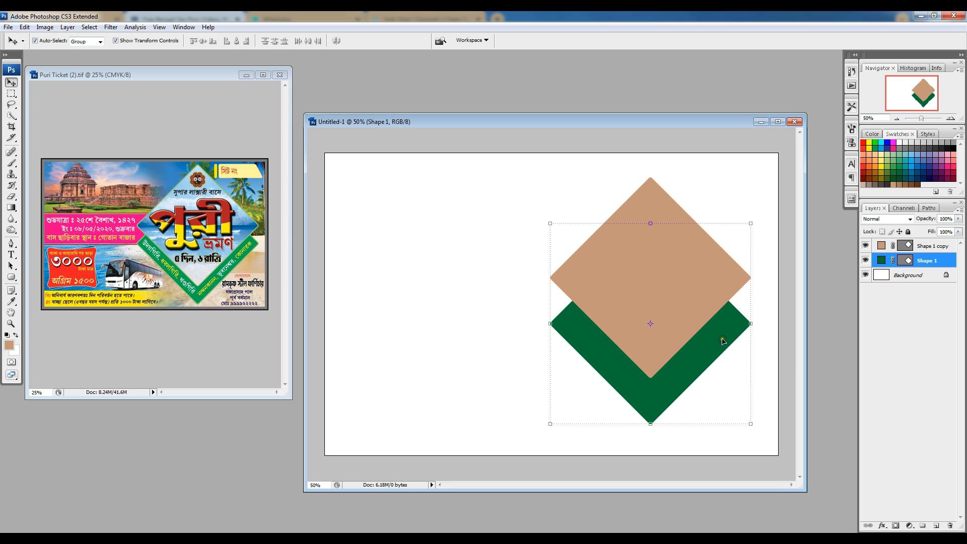
click(881, 526)
click(896, 517)
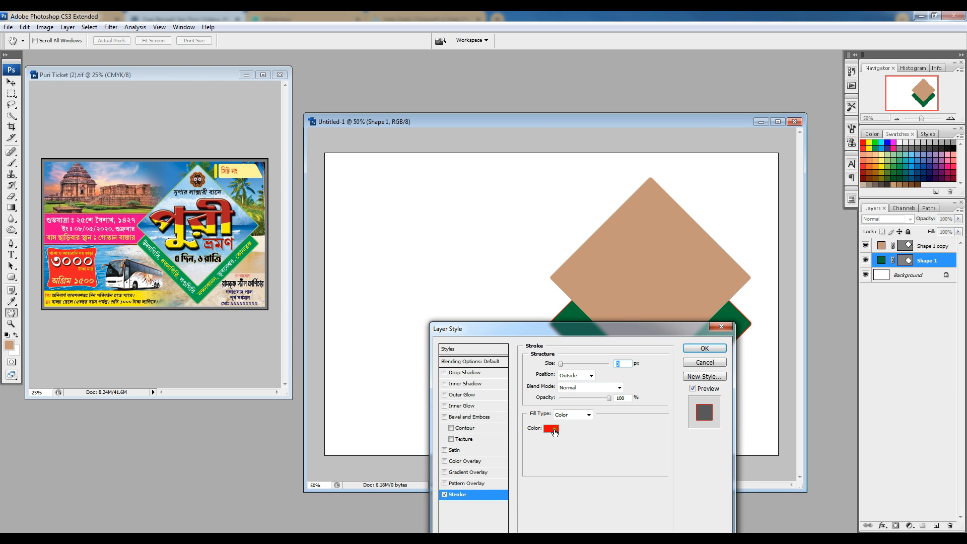
click(551, 428)
click(896, 165)
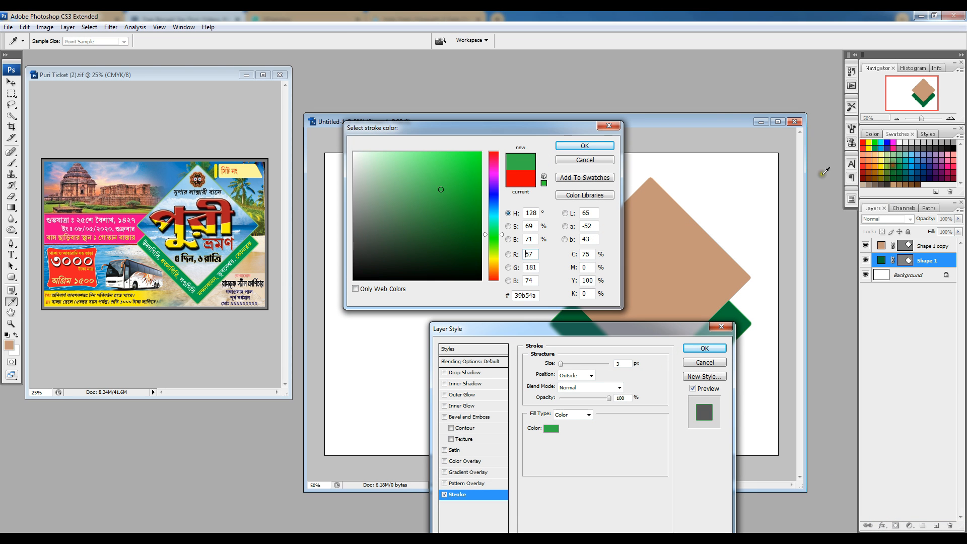
click(599, 146)
drag(591, 336, 609, 362)
mouse_move(581, 392)
mouse_down()
mouse_move(601, 394)
mouse_move(583, 395)
mouse_up()
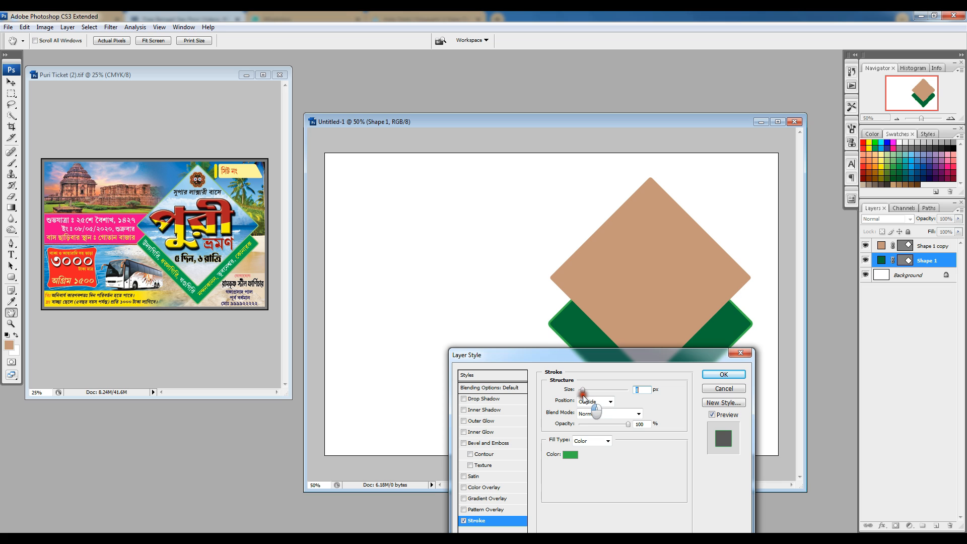
click(723, 374)
key(v)
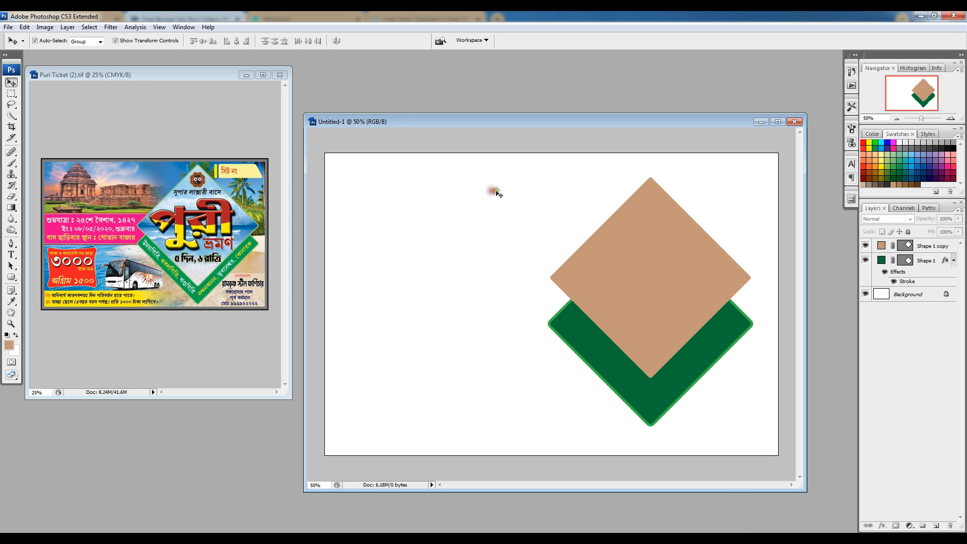
click(680, 260)
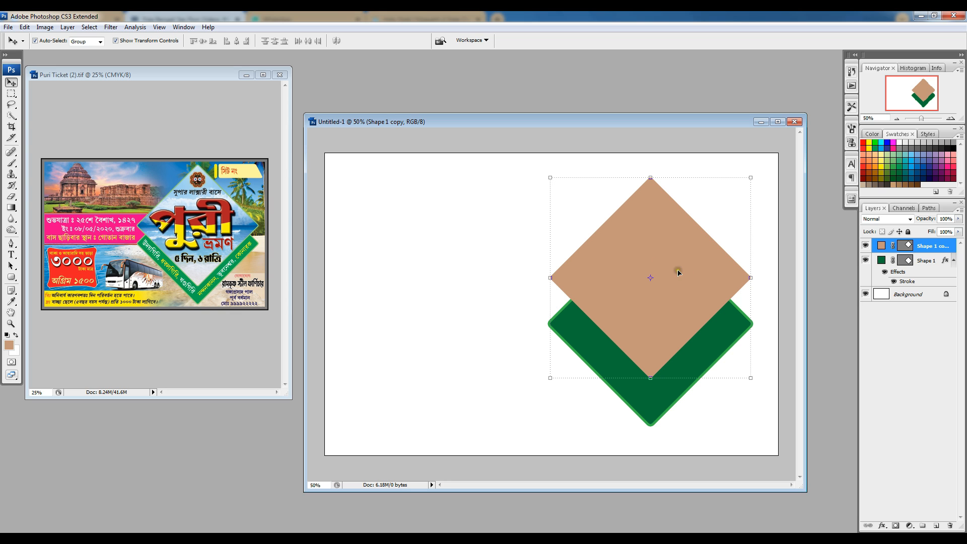
click(424, 201)
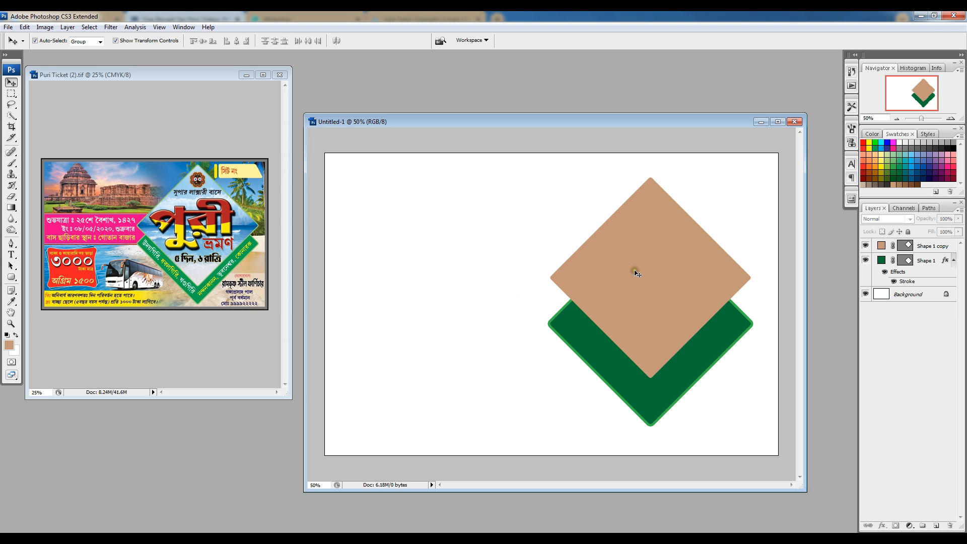
Copy the beach photo from the reference ticket into the new document and position it over the overlapping diamonds.
click(198, 272)
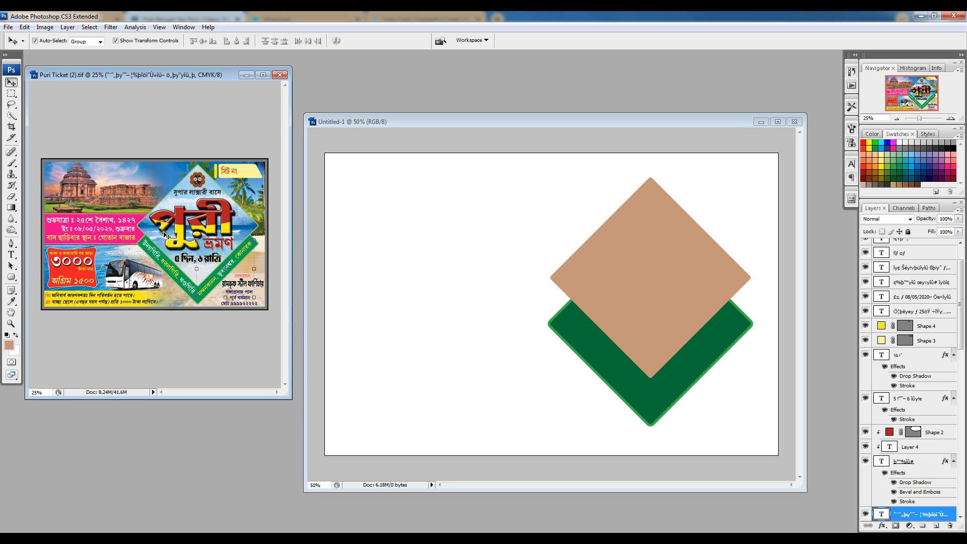
click(166, 196)
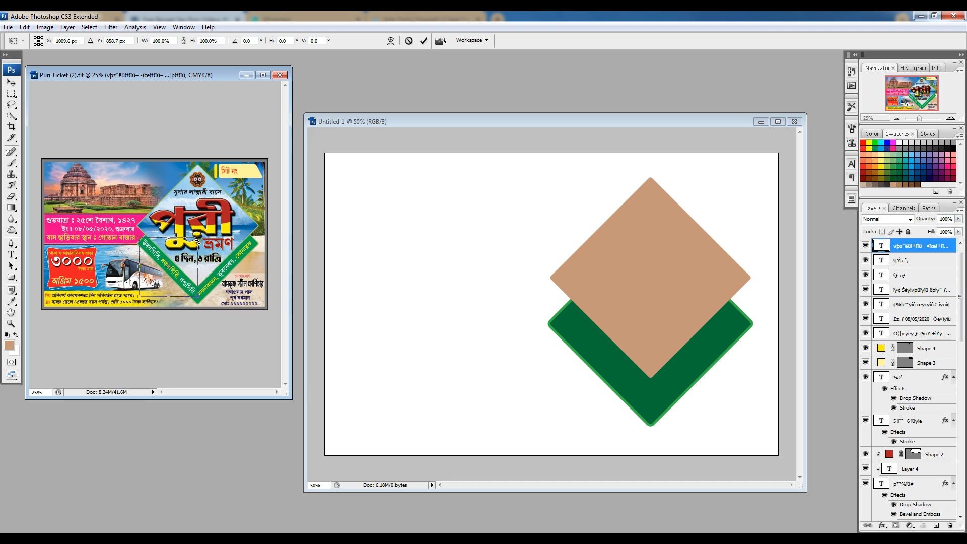
key(Escape)
drag(245, 225, 564, 297)
key(ctrl+t)
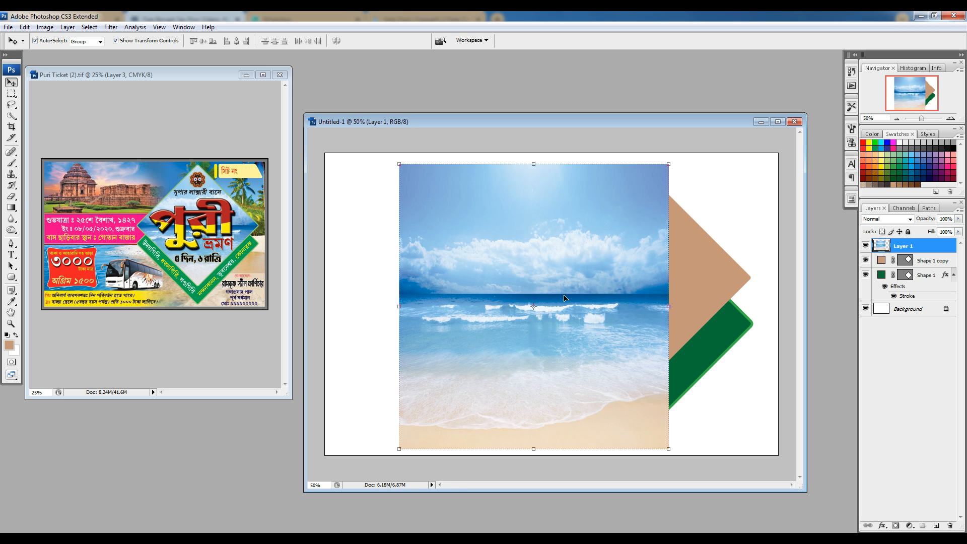
drag(585, 276, 501, 265)
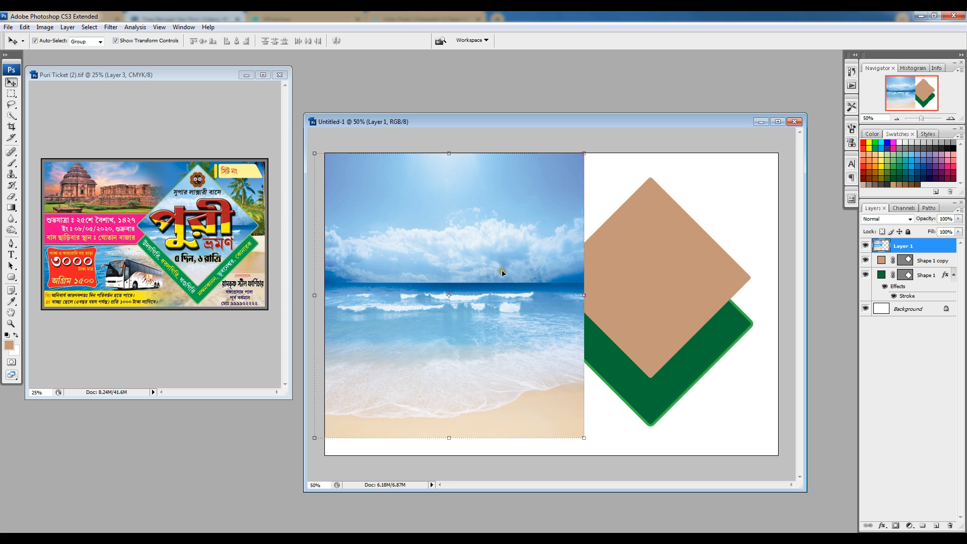
click(921, 262)
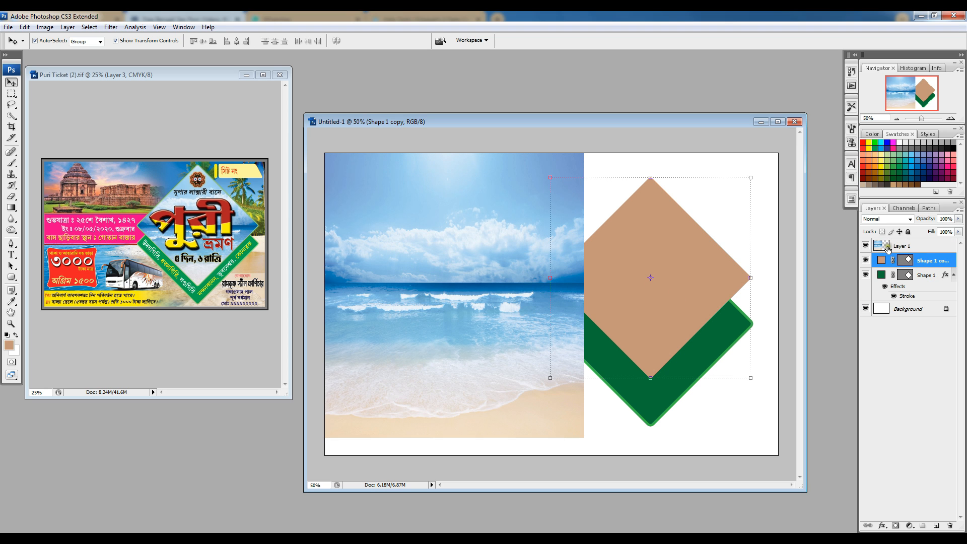
drag(491, 259, 654, 259)
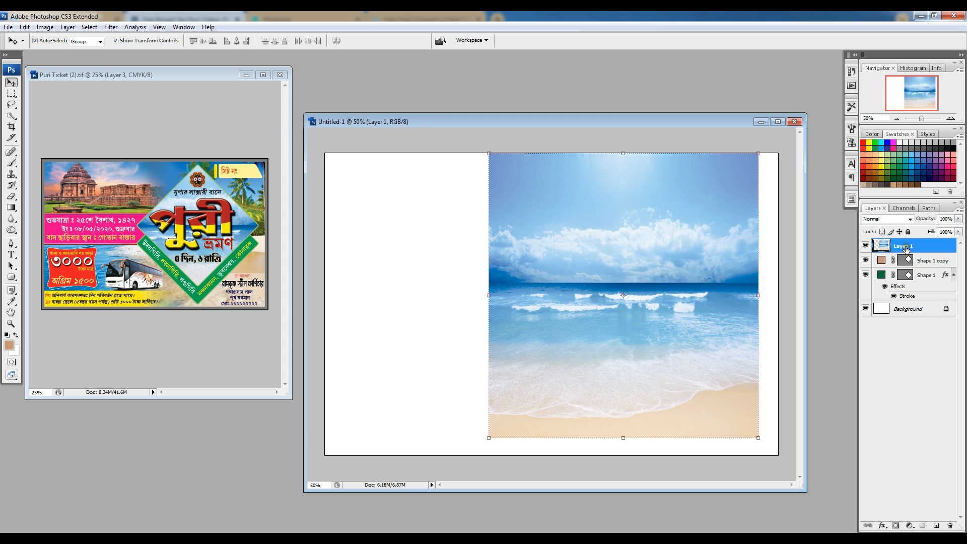
Clip the beach photo to the tan diamond with a clipping mask and shift it slightly within the shape.
right_click(904, 249)
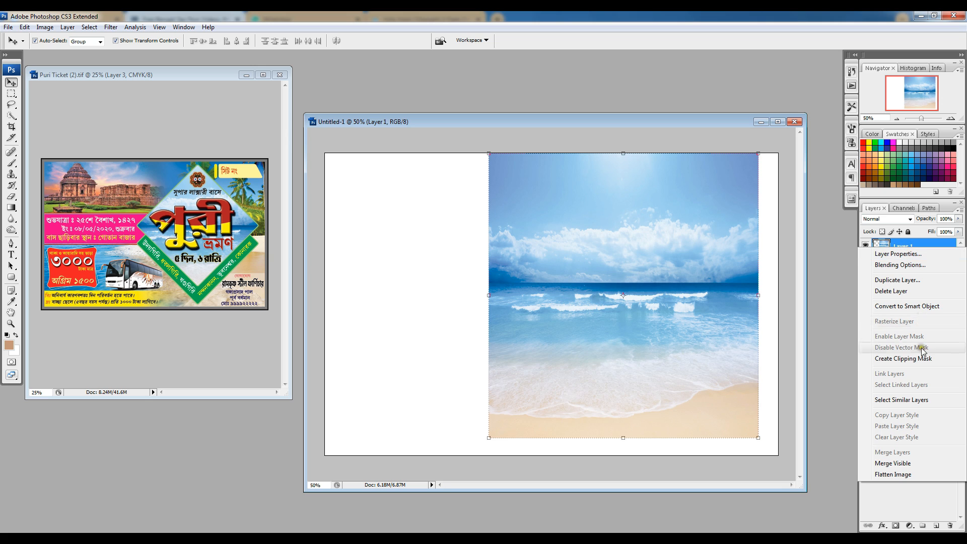
click(905, 358)
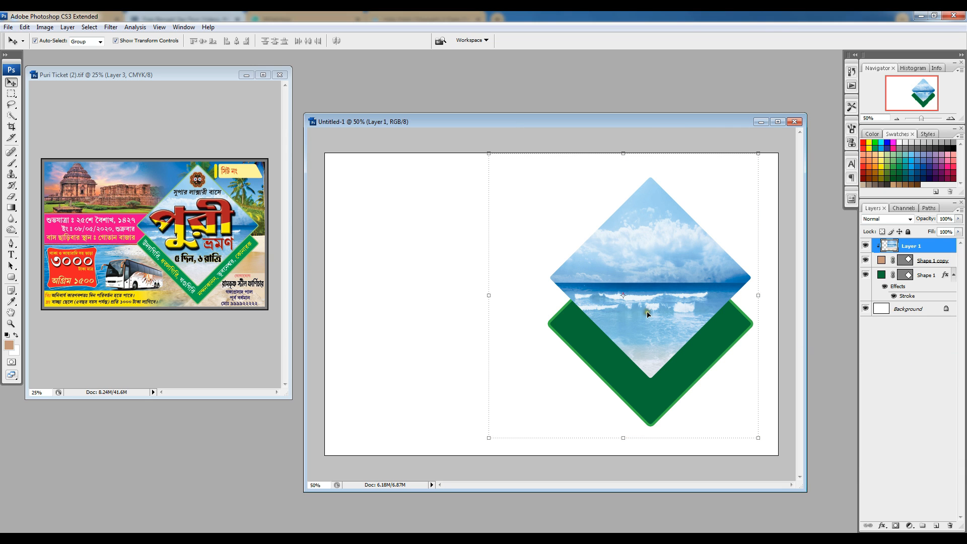
mouse_move(649, 287)
mouse_down()
mouse_move(662, 273)
mouse_move(650, 292)
mouse_move(656, 277)
mouse_move(657, 285)
mouse_up()
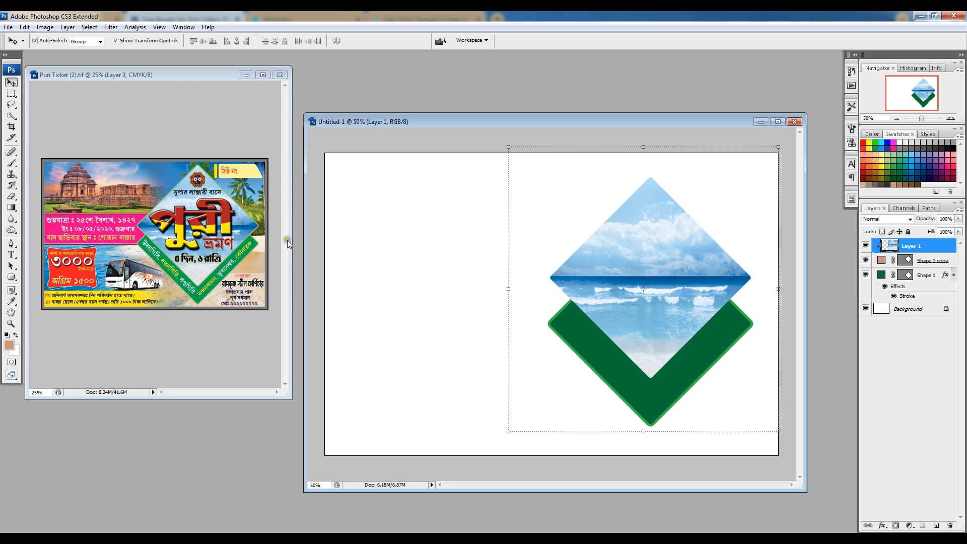
Copy the yellow পুরী title from the reference ticket onto the diamond and scale it down to about 80%.
drag(183, 221, 273, 296)
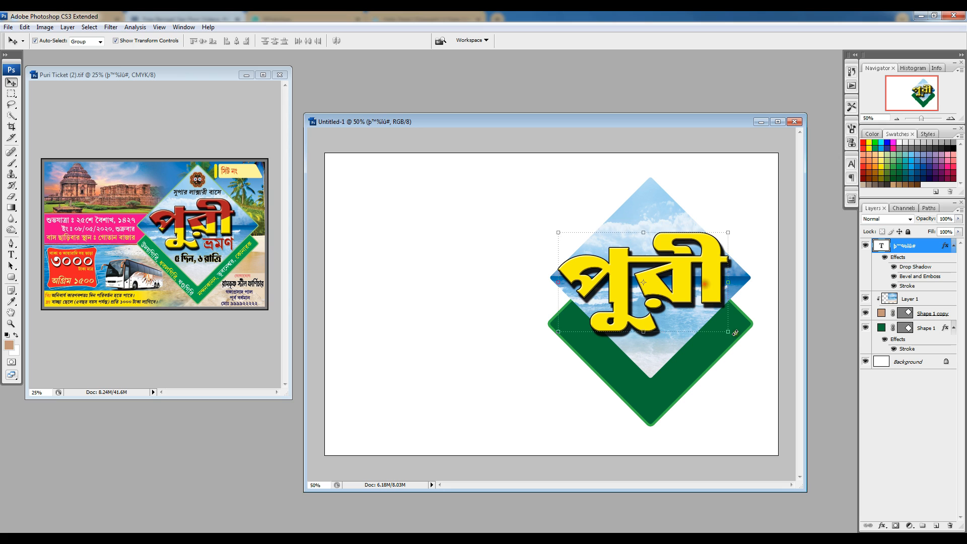
click(730, 335)
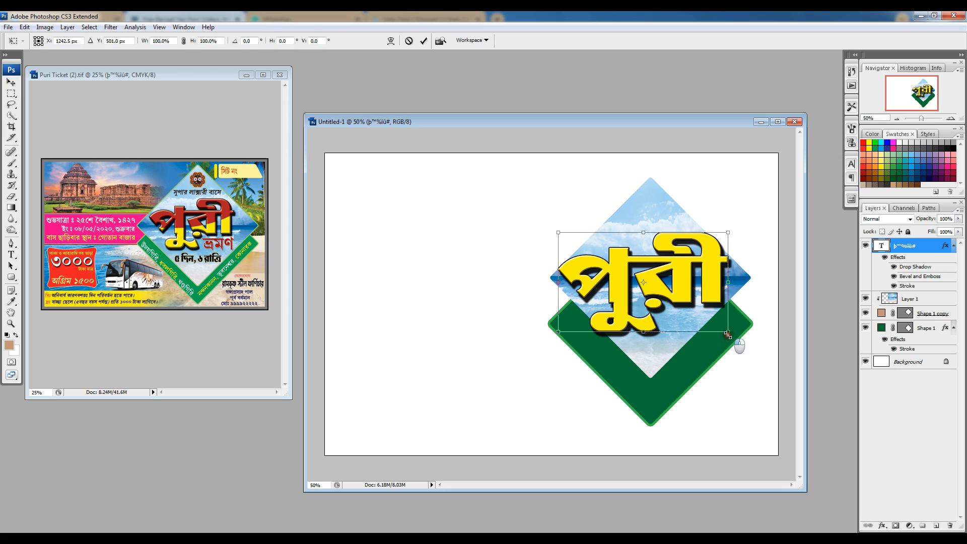
drag(726, 339, 710, 328)
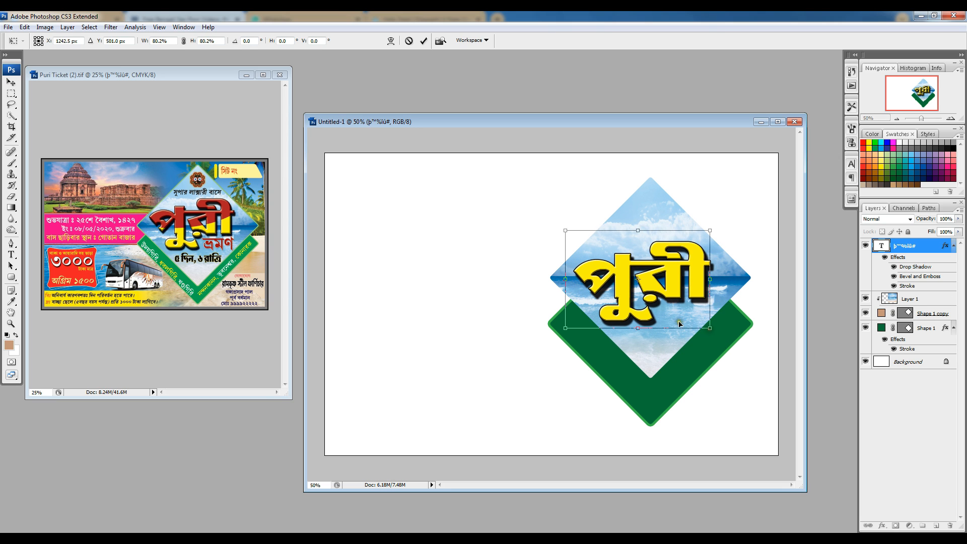
double_click(671, 288)
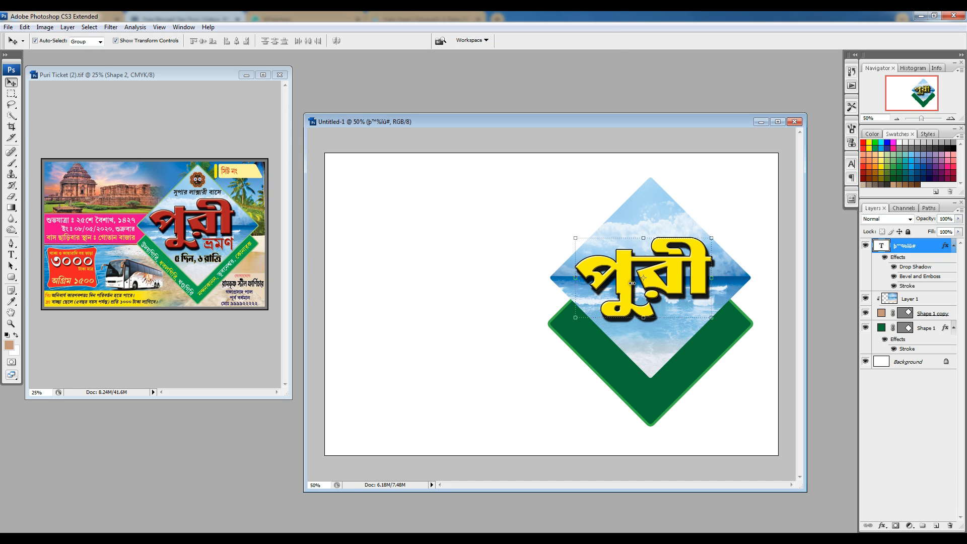
Draw a tan circle with the Ellipse tool and move it over the upper part of the পুরী title.
click(198, 222)
drag(201, 229, 200, 214)
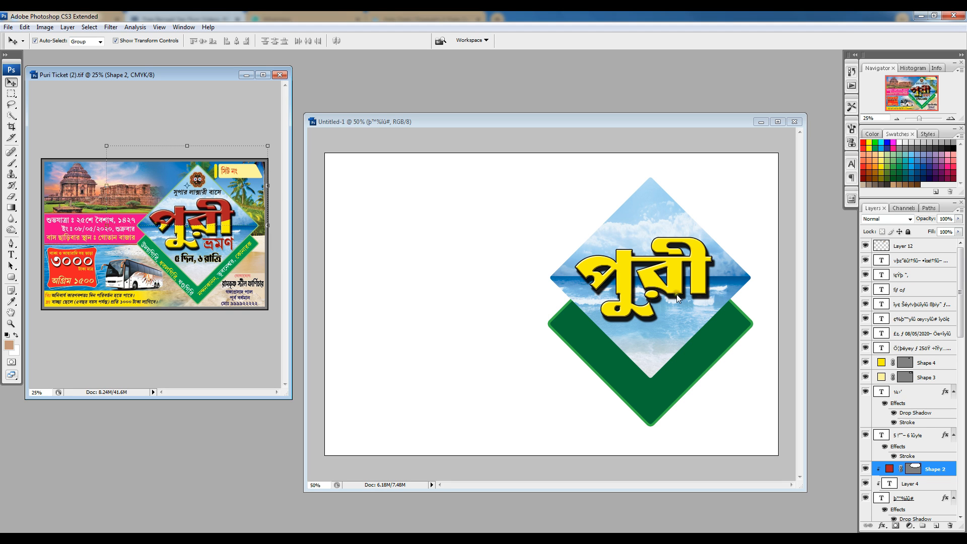
click(11, 277)
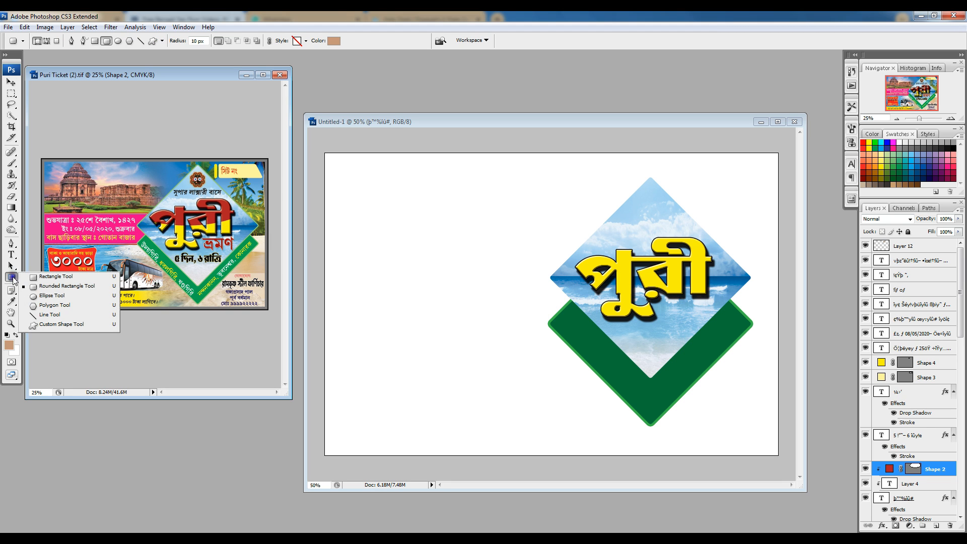
click(48, 297)
click(340, 230)
drag(339, 227, 496, 378)
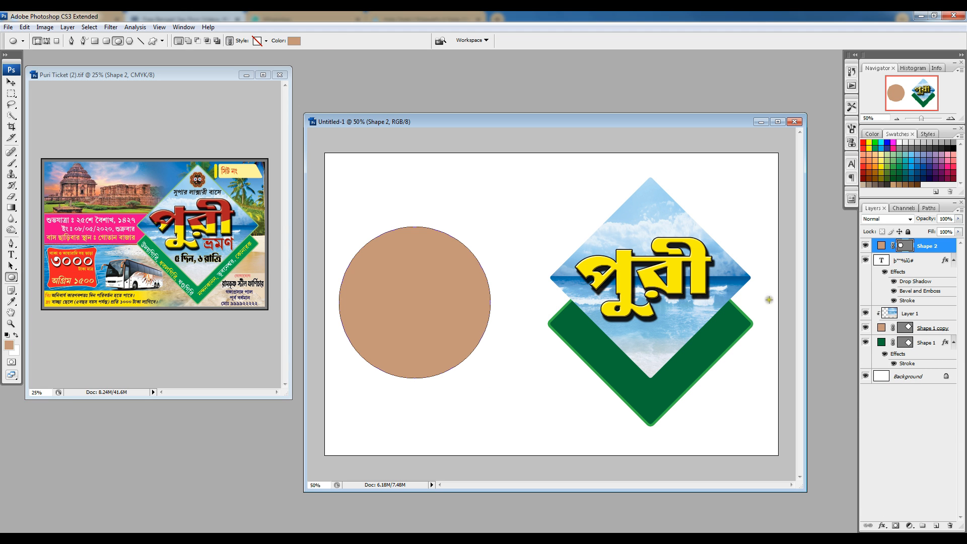
click(11, 82)
drag(421, 315, 645, 235)
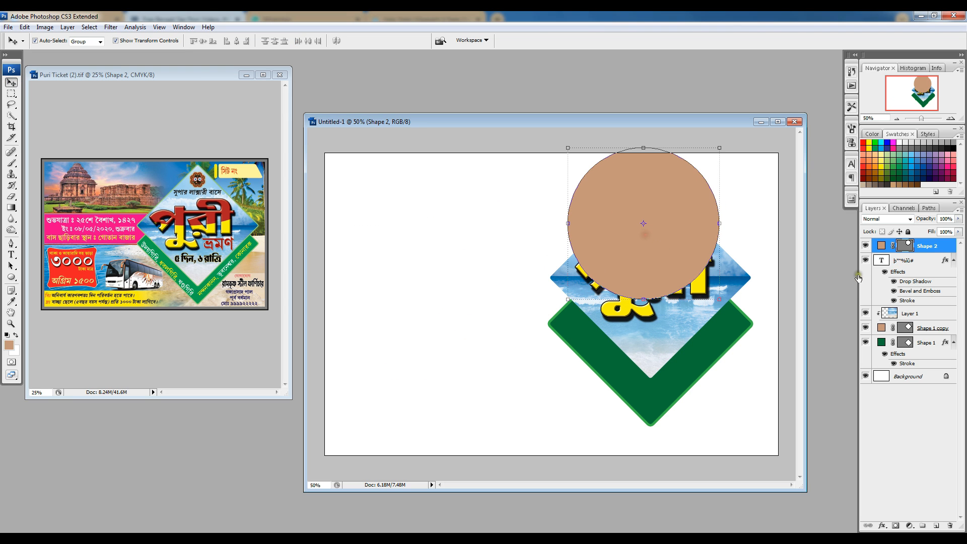
Clip the circle to the পুরী title, raise it slightly and widen it to about 118%.
right_click(923, 247)
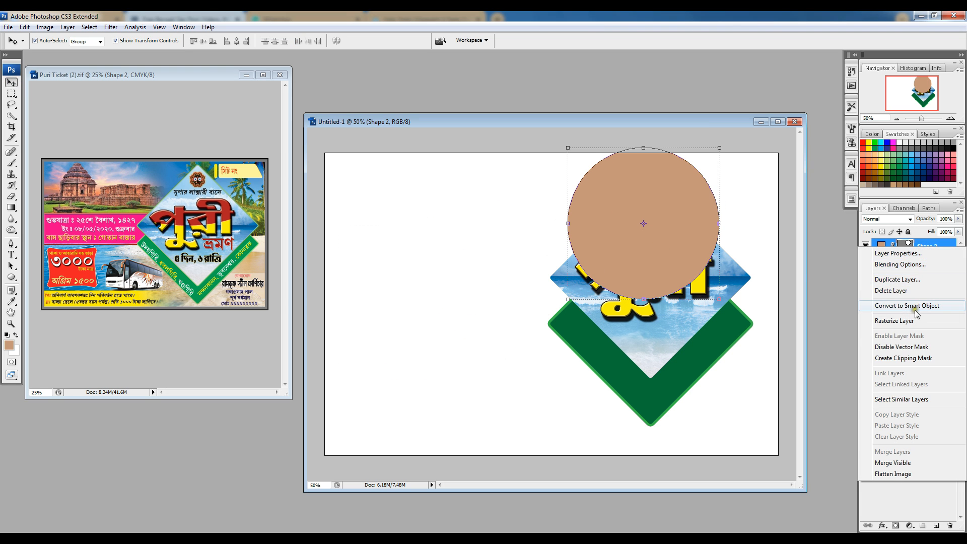
click(907, 358)
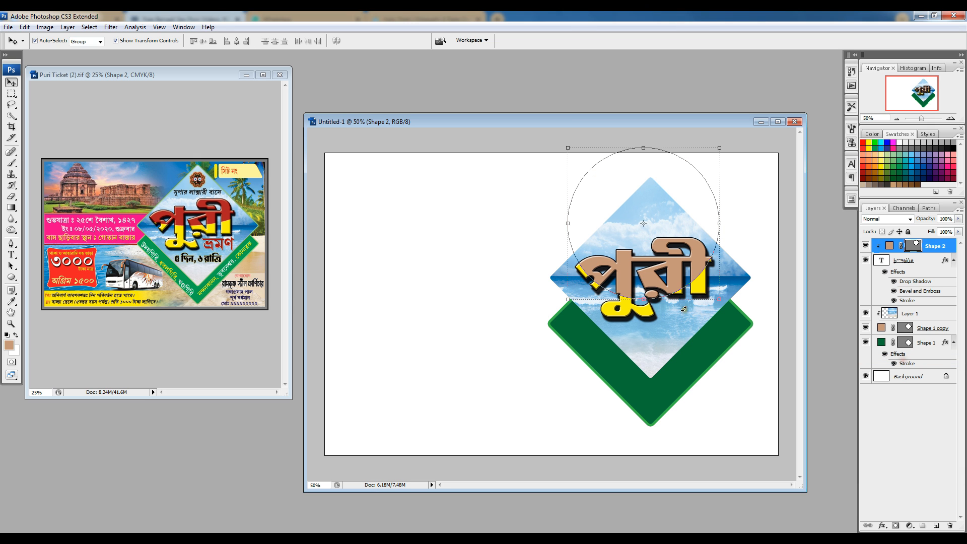
drag(676, 286, 676, 276)
key(ctrl+t)
mouse_move(718, 213)
mouse_down()
mouse_move(751, 212)
mouse_move(733, 211)
mouse_up()
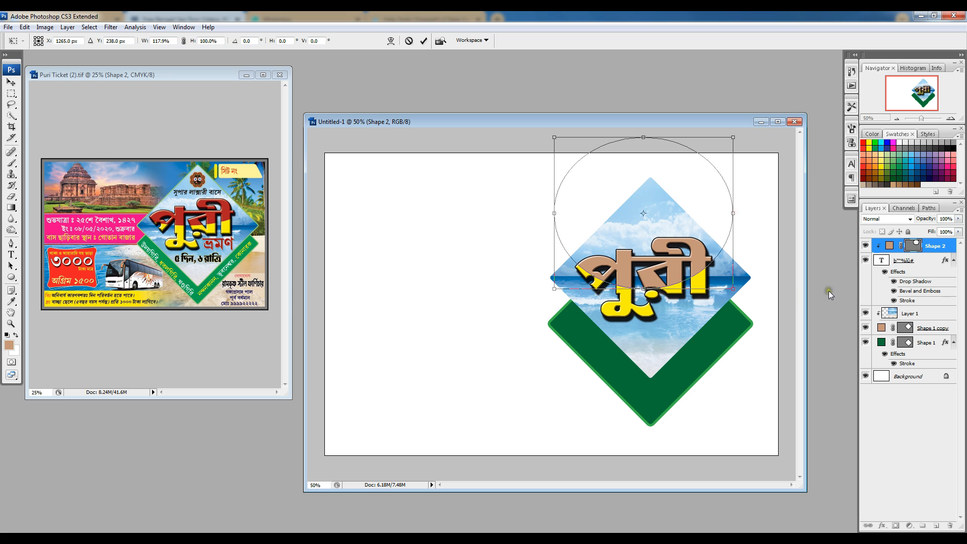
key(Return)
Recolour the circle clipped to the title magenta pink (ec008c).
key(i)
double_click(892, 249)
click(949, 161)
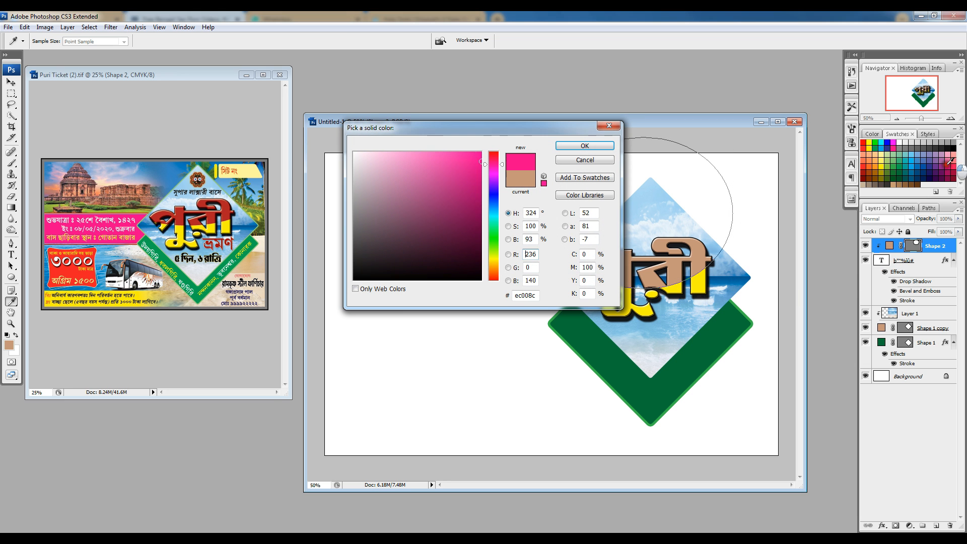
click(584, 146)
click(442, 355)
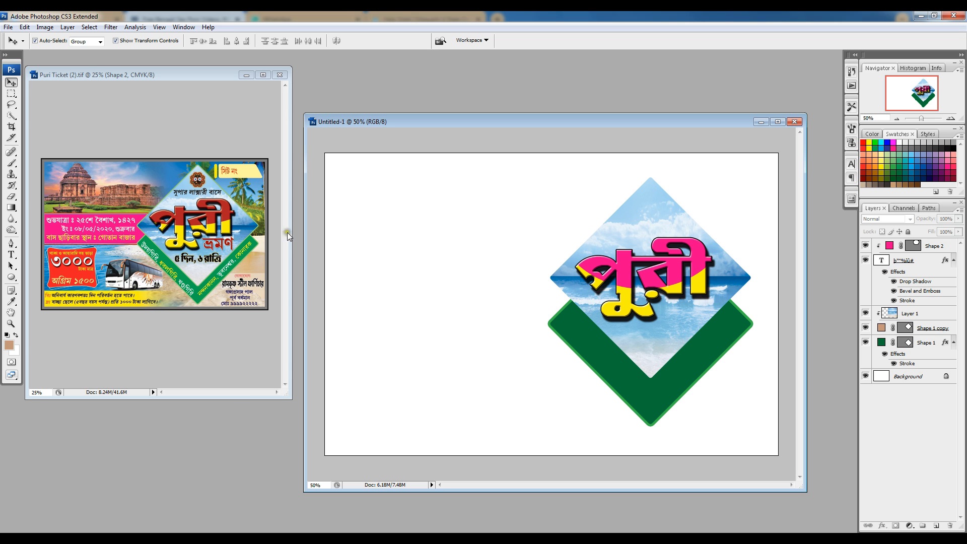
Copy the red ভ্রমণ text from the reference ticket and place it just beneath the right end of the title.
click(212, 248)
drag(209, 247, 686, 324)
key(Return)
click(687, 326)
key(ctrl+t)
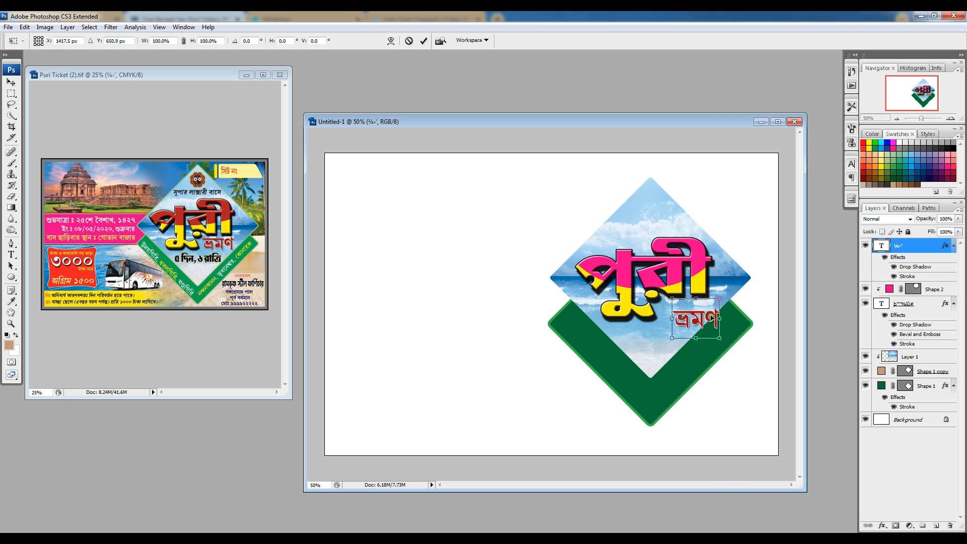
key(Return)
mouse_move(712, 321)
mouse_down()
mouse_move(690, 322)
mouse_move(697, 316)
mouse_up()
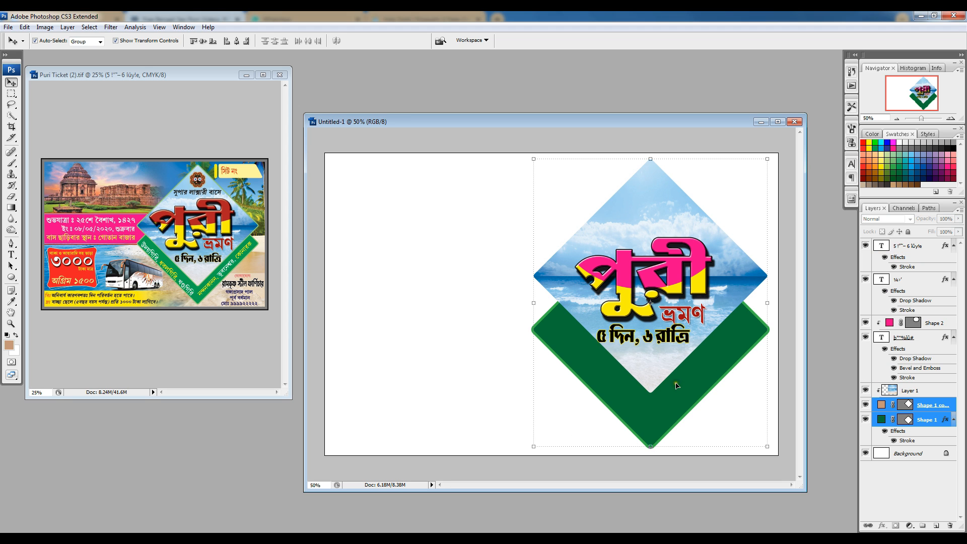
Move the ৫ দিন, ৬ রাত্রি line slightly right and change its yellow Stroke to white.
drag(650, 346, 658, 346)
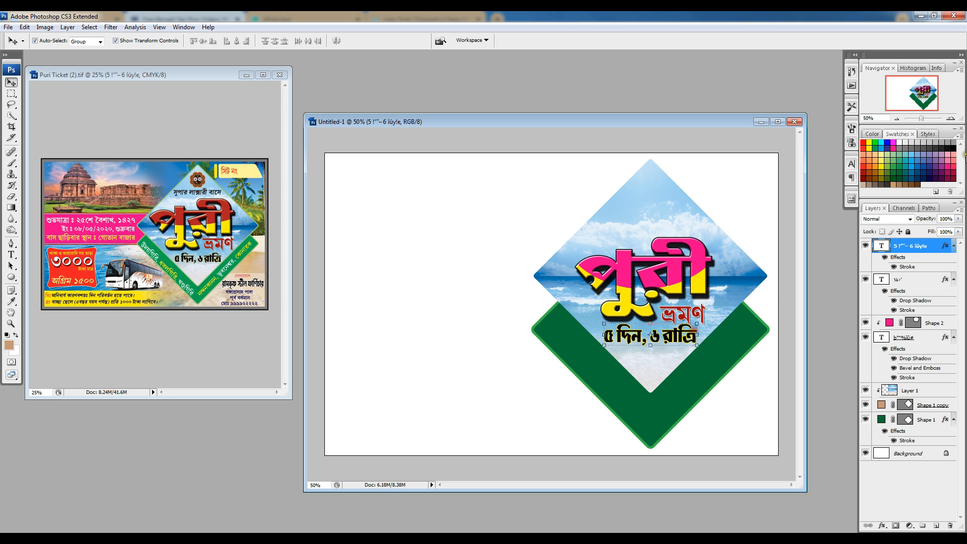
click(950, 119)
click(950, 119)
drag(917, 98, 928, 97)
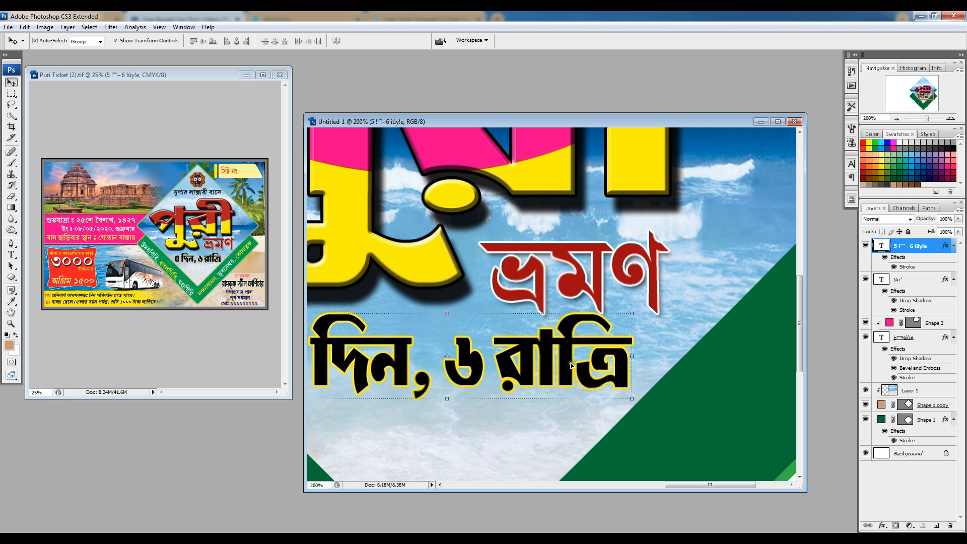
click(879, 526)
click(895, 521)
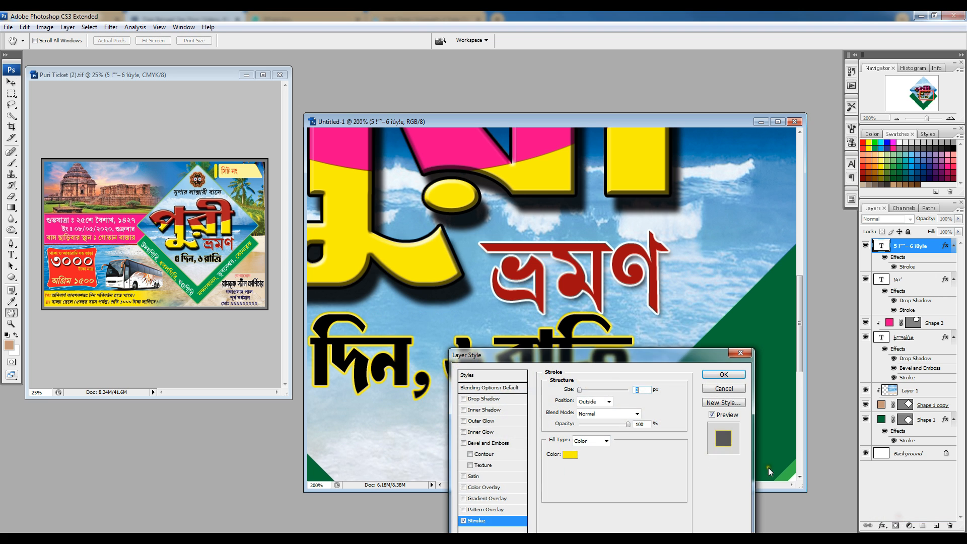
drag(602, 361, 763, 333)
click(731, 427)
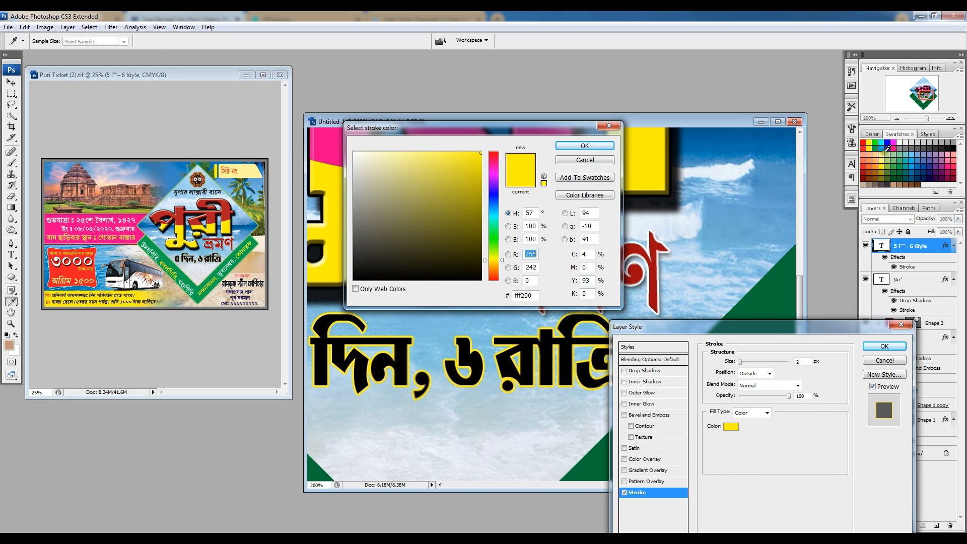
click(900, 143)
click(585, 145)
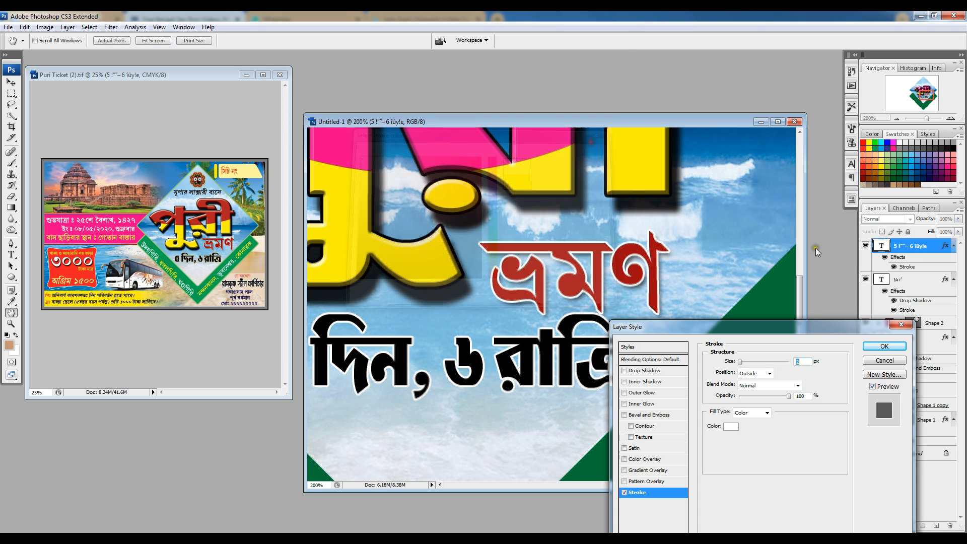
click(884, 346)
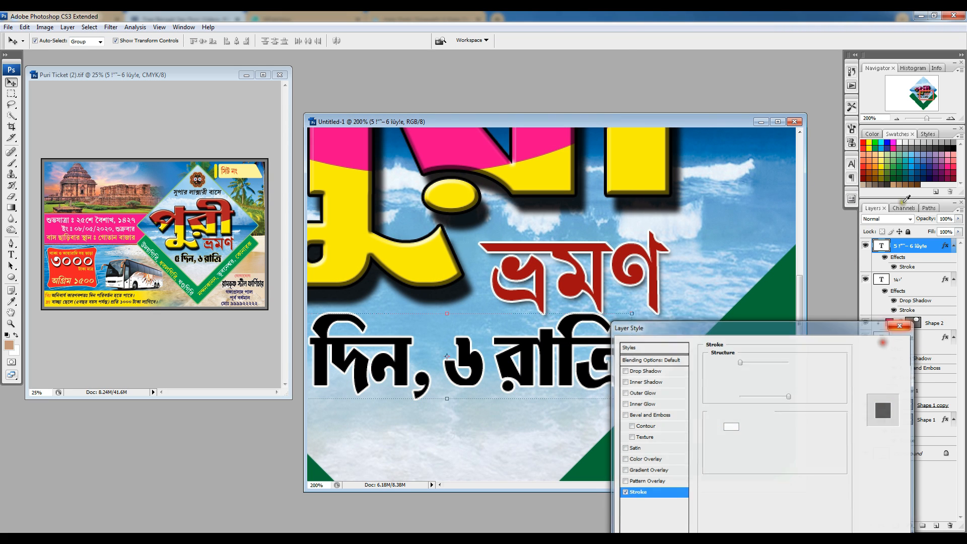
Nudge the dark green diamond up slightly beneath the photo diamond.
click(896, 118)
click(896, 118)
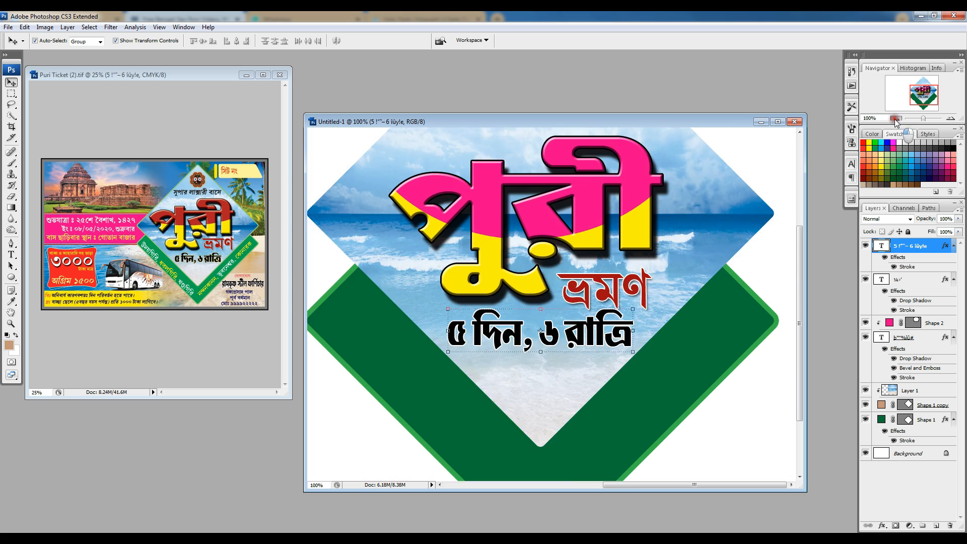
click(896, 118)
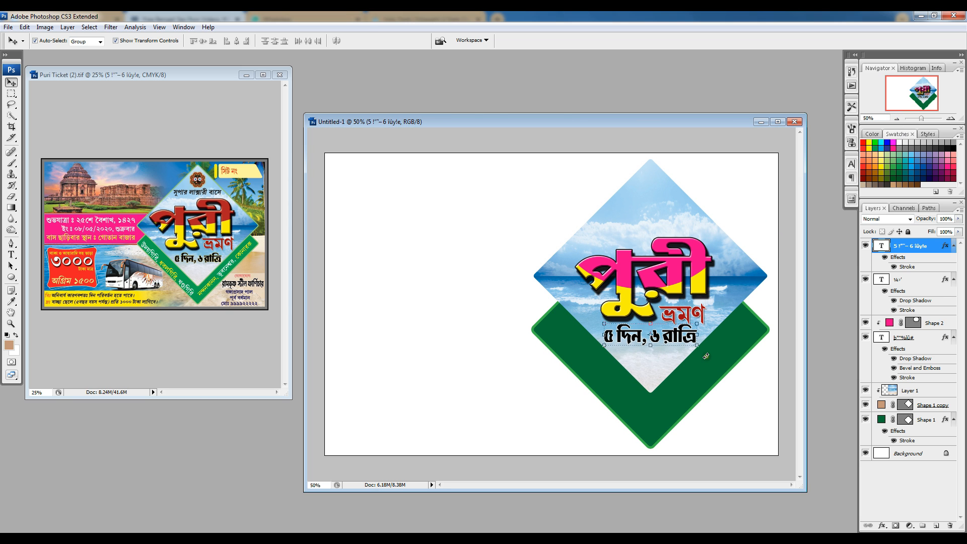
click(896, 118)
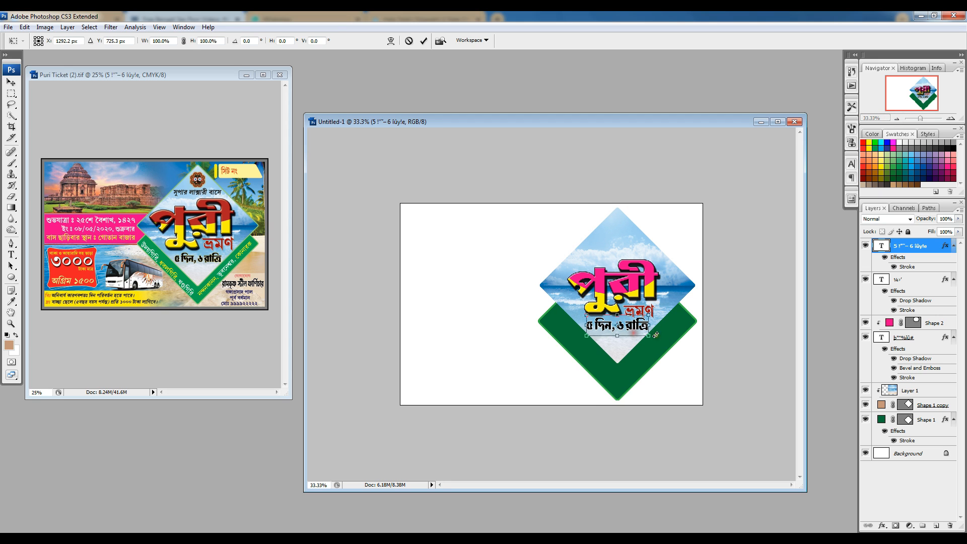
click(613, 385)
key(Up)
key(Up)
key(Up)
key(Up)
key(Up)
key(Up)
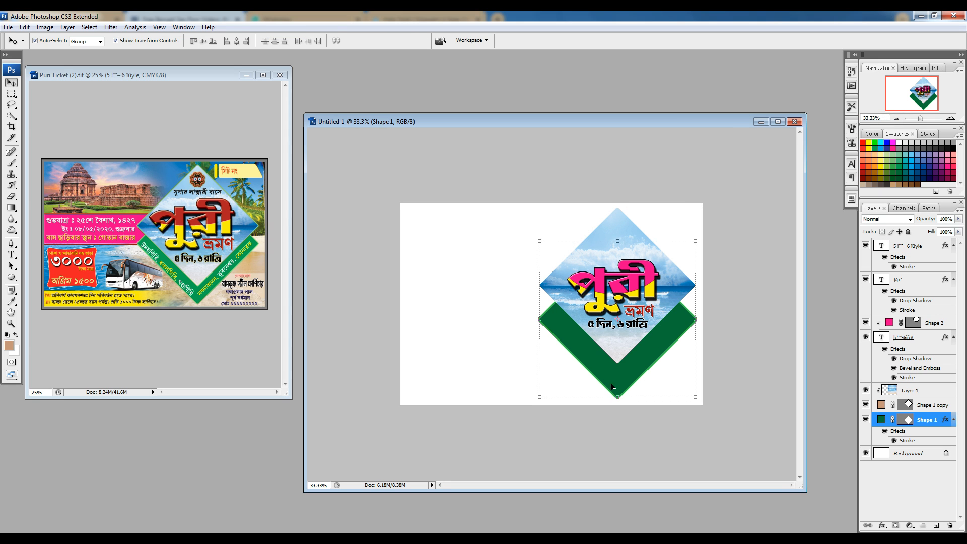
Copy the slanted উদয়গিরি, ধবলগিরি, খণ্ডগিরি text from the reference ticket onto the left arm of the green band.
click(161, 271)
key(ctrl+t)
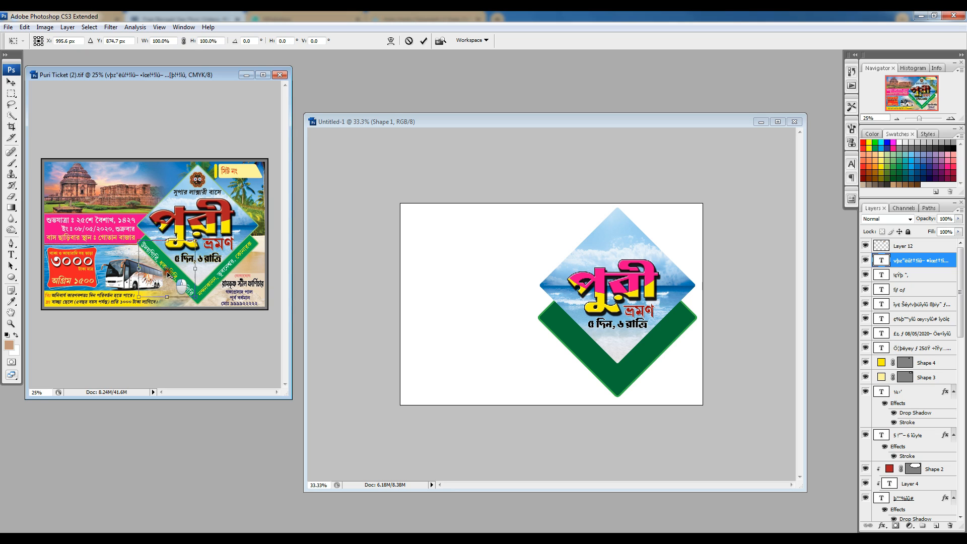
key(Escape)
drag(166, 269, 311, 304)
key(Escape)
drag(173, 274, 604, 374)
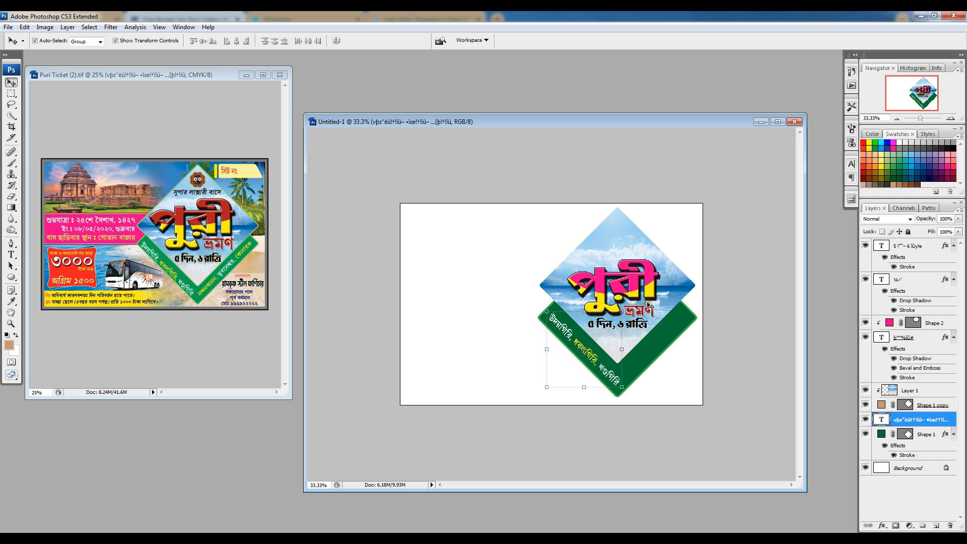
Try rotating the ৫ দিন, ৬ রাত্রি line on the blank area, undo the rotation and return the line beneath the title.
click(644, 327)
drag(635, 328, 492, 333)
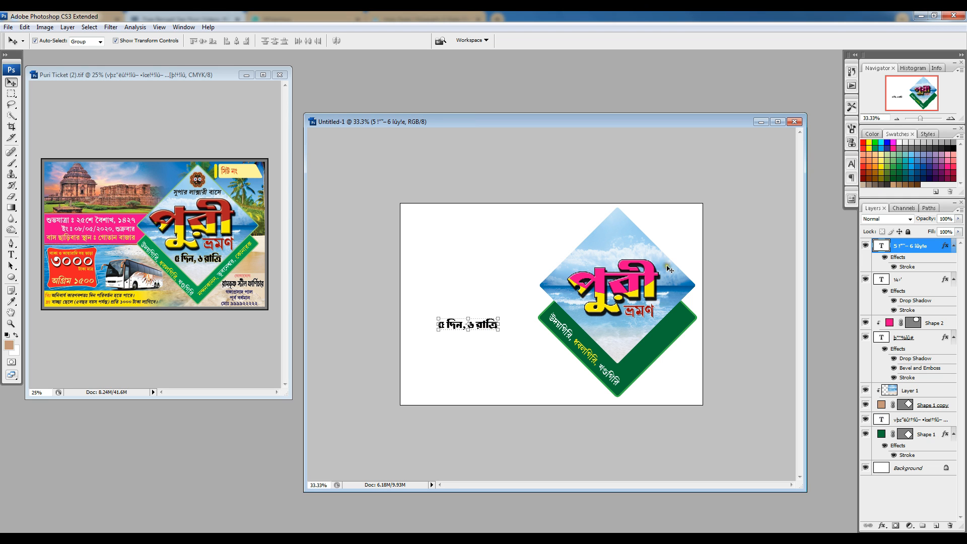
click(476, 317)
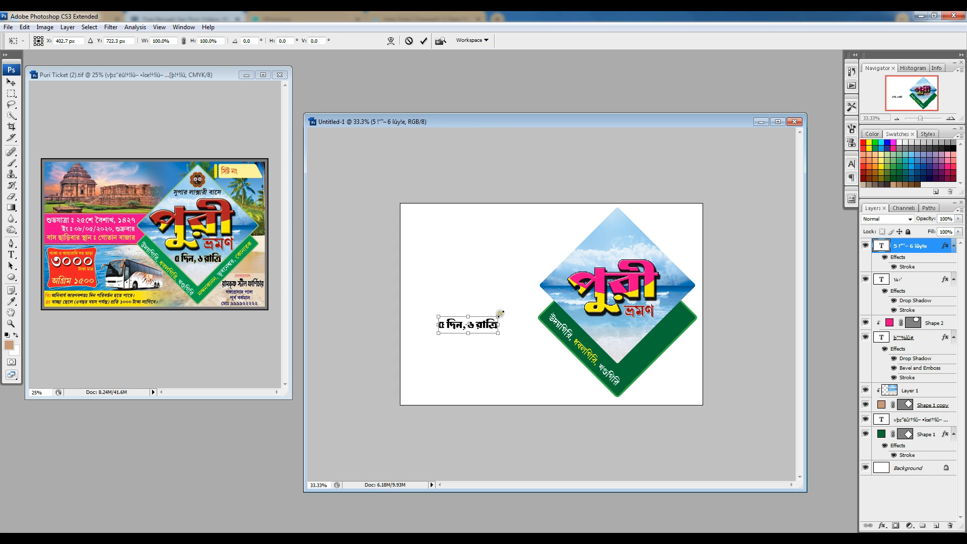
drag(504, 311, 463, 302)
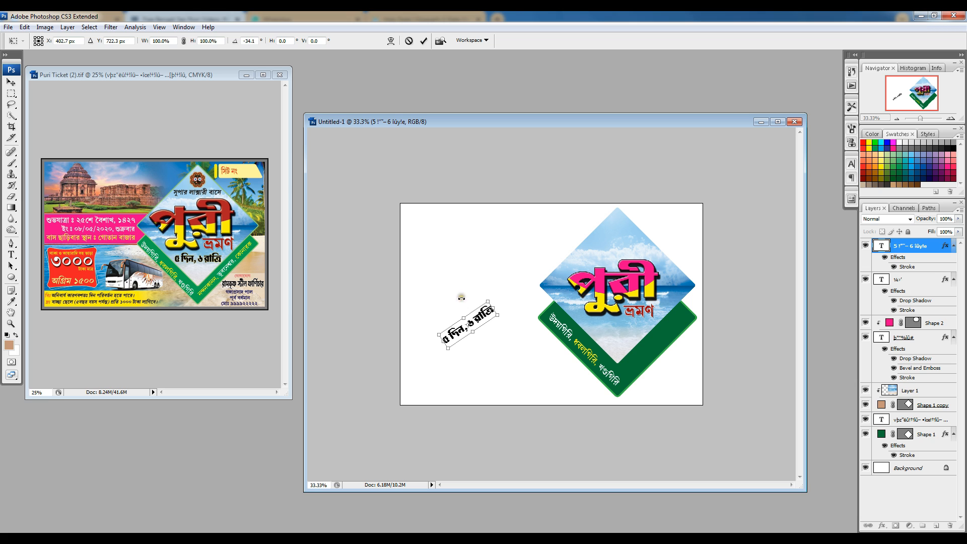
key(Return)
key(ctrl+z)
drag(469, 325, 625, 330)
key(Down)
key(Down)
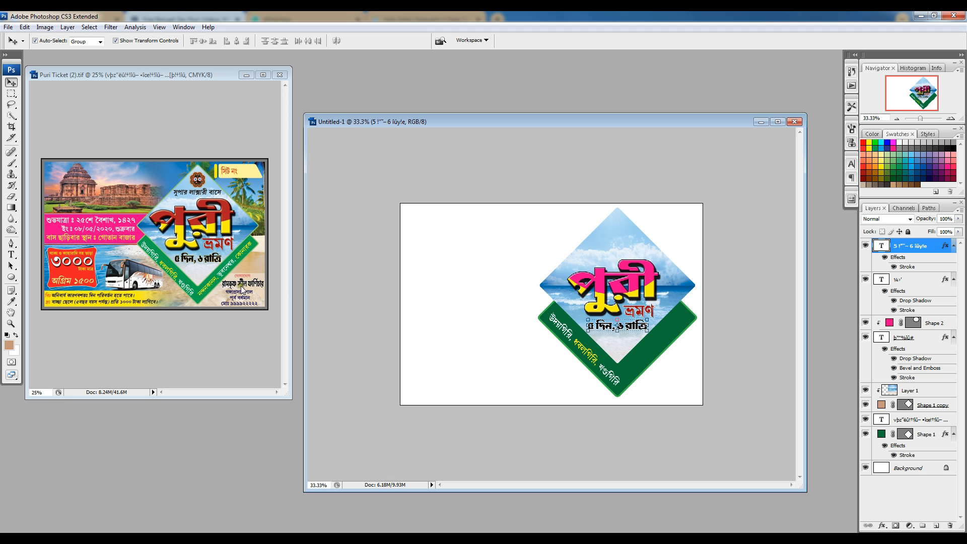
Copy the slanted নন্দনকানন, ভুবনেশ্বর, কোনারক text from the reference ticket and align it on the right arm of the green band.
click(221, 281)
drag(231, 267, 652, 377)
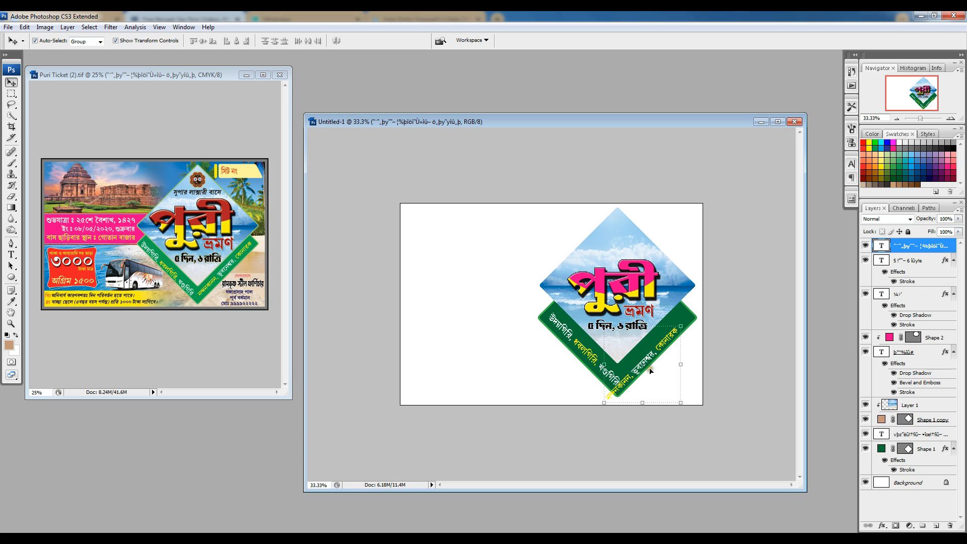
drag(652, 358, 659, 346)
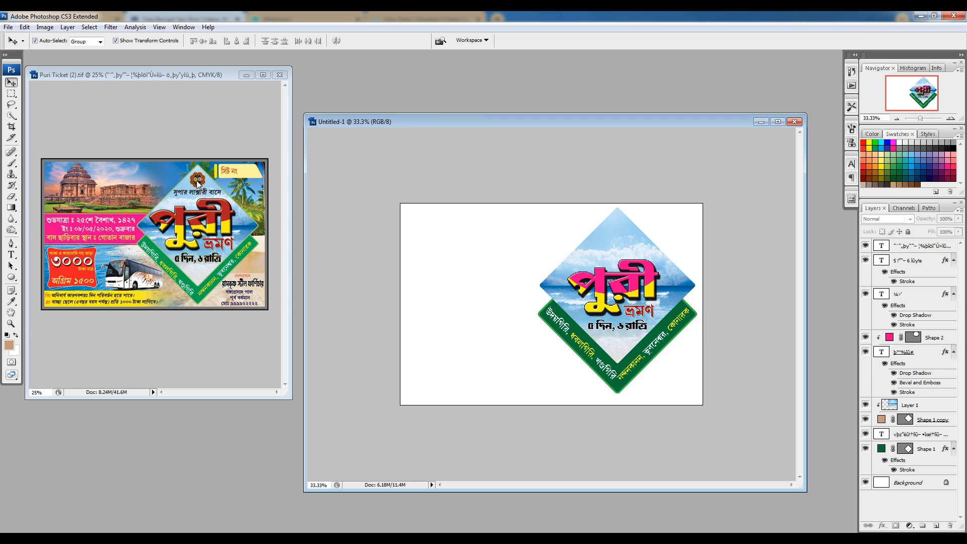
Copy the round emblem from the reference ticket into the upper tip of the photo diamond.
click(197, 184)
key(ctrl+t)
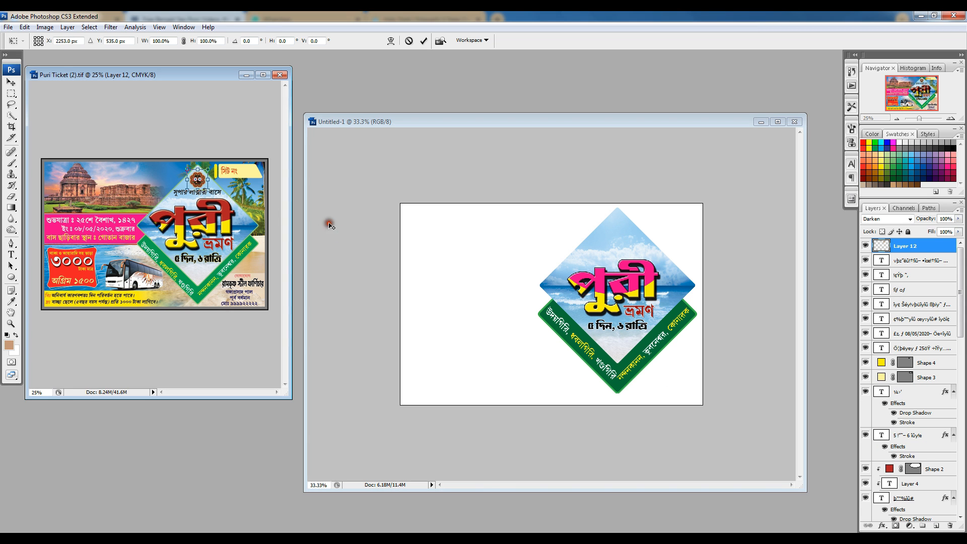
key(Return)
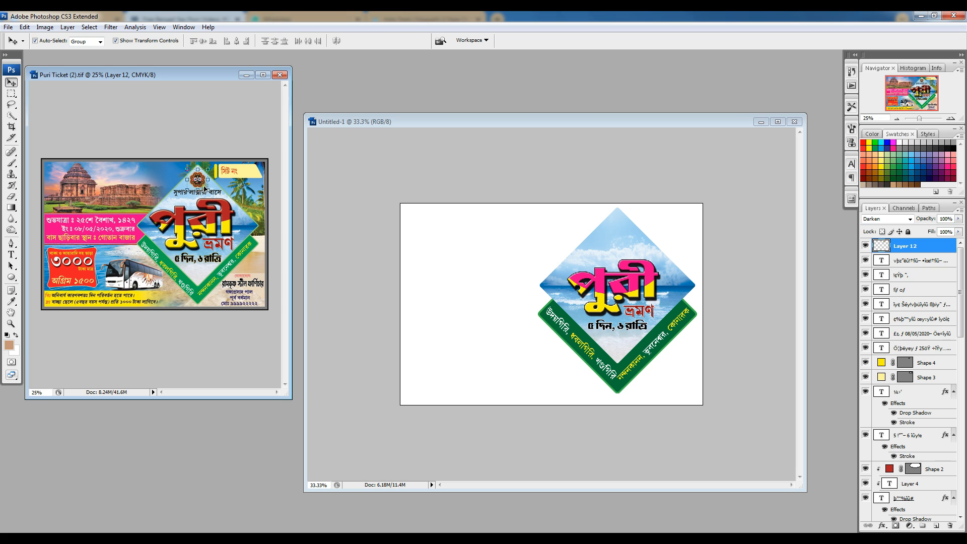
drag(200, 180, 626, 228)
Copy the সুপার লাক্সারী বাসে text from the reference ticket beneath the emblem and nudge it down slightly.
click(203, 187)
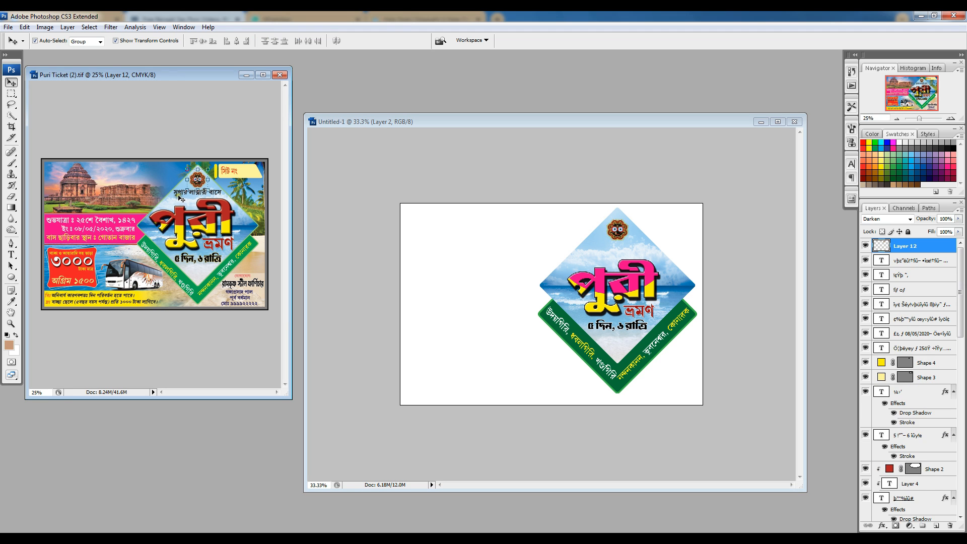
click(185, 198)
key(ctrl+t)
key(Escape)
drag(201, 193, 611, 241)
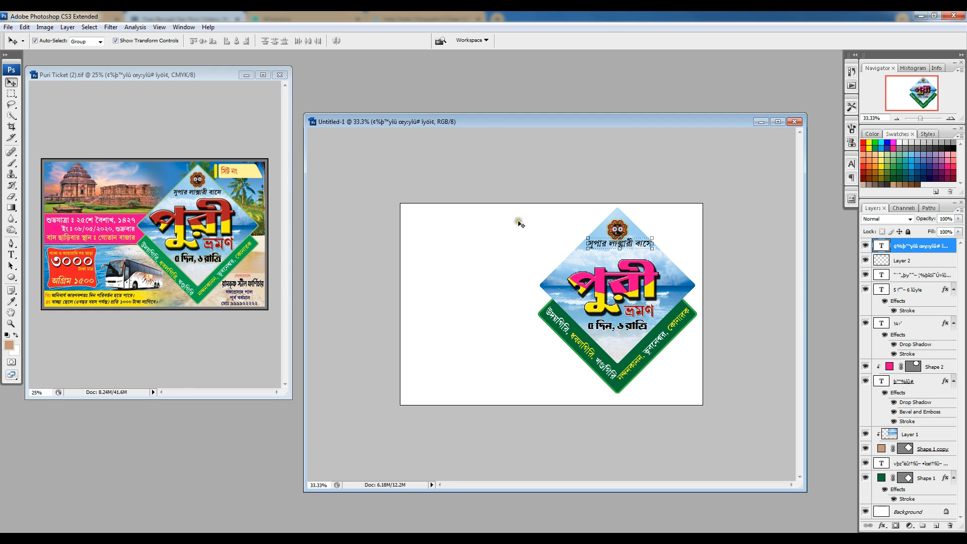
key(Down)
key(Down)
key(Down)
key(Down)
key(Down)
key(Down)
key(Down)
key(Down)
key(Down)
key(Down)
key(Down)
key(Down)
key(Down)
key(Down)
key(Down)
key(Down)
key(Down)
key(Down)
key(Down)
key(Down)
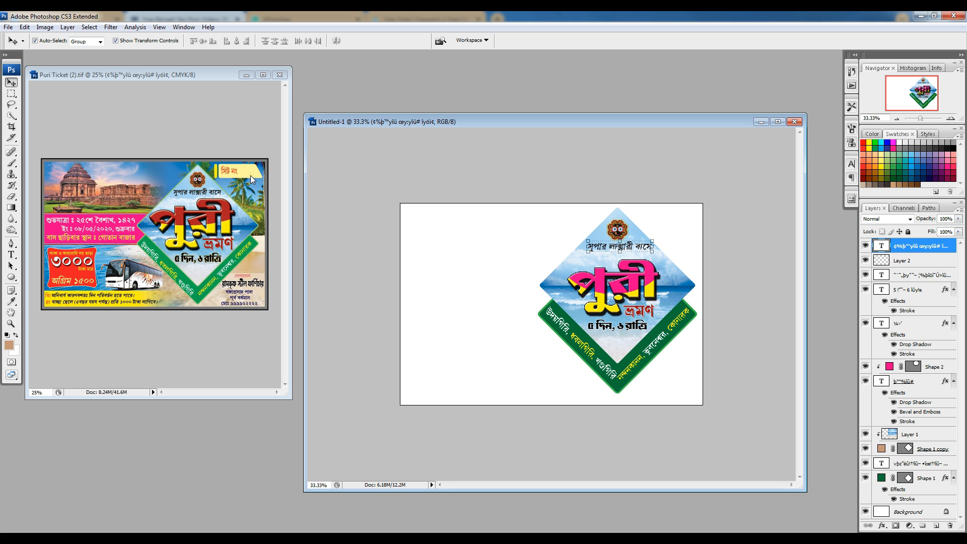
Copy the pale yellow tag and its red সিট নং text from the reference ticket into the top-right corner of the canvas.
drag(250, 175, 678, 227)
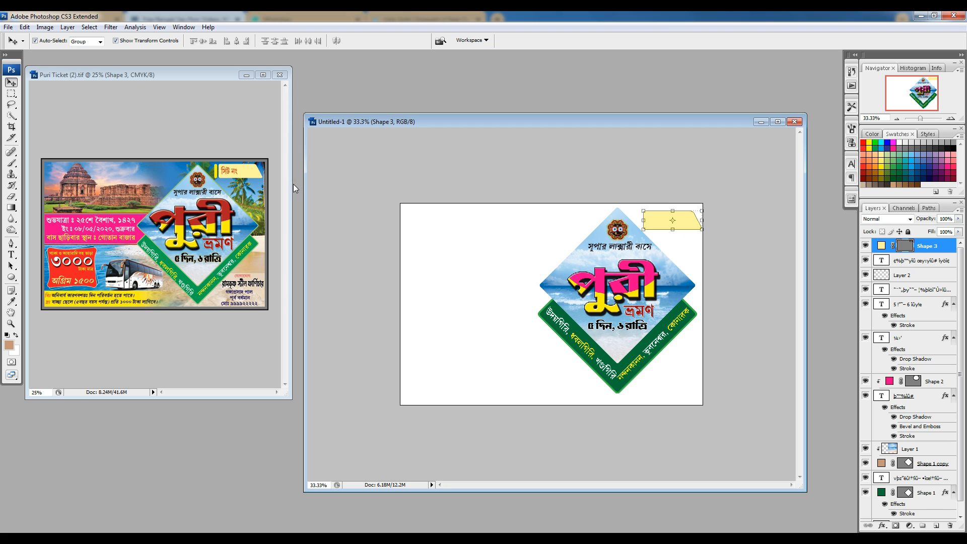
click(229, 172)
drag(235, 178, 290, 213)
key(Escape)
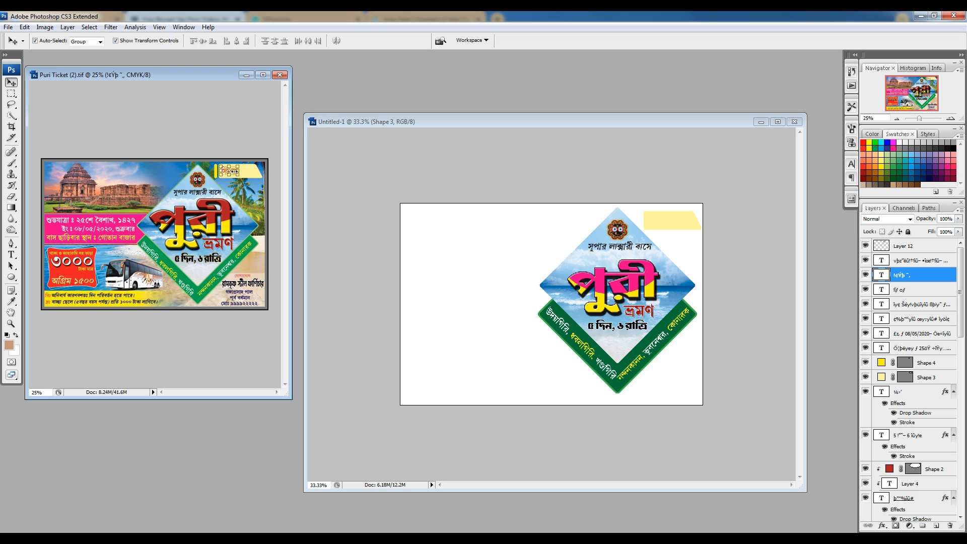
drag(231, 172, 667, 225)
key(ctrl+t)
key(Return)
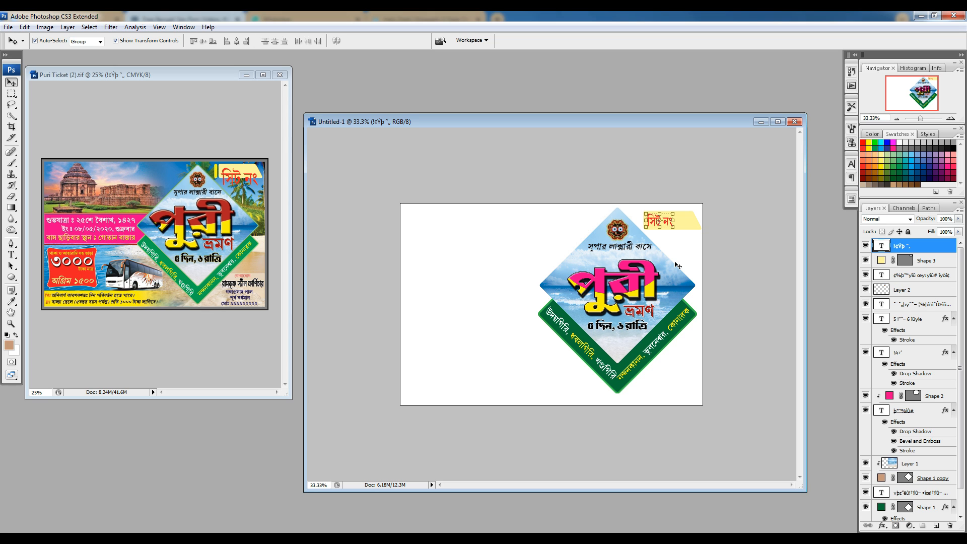
click(682, 231)
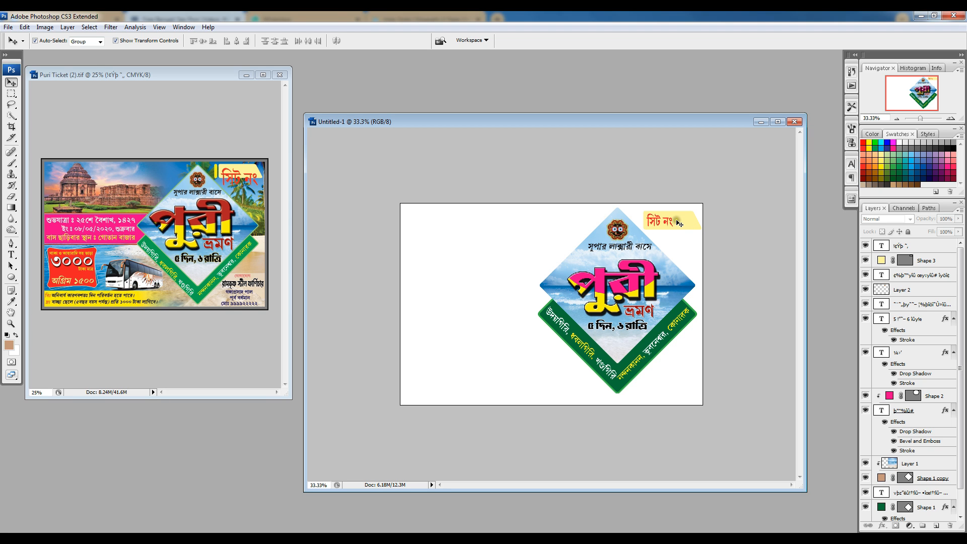
drag(688, 225, 698, 223)
click(217, 171)
key(ctrl+t)
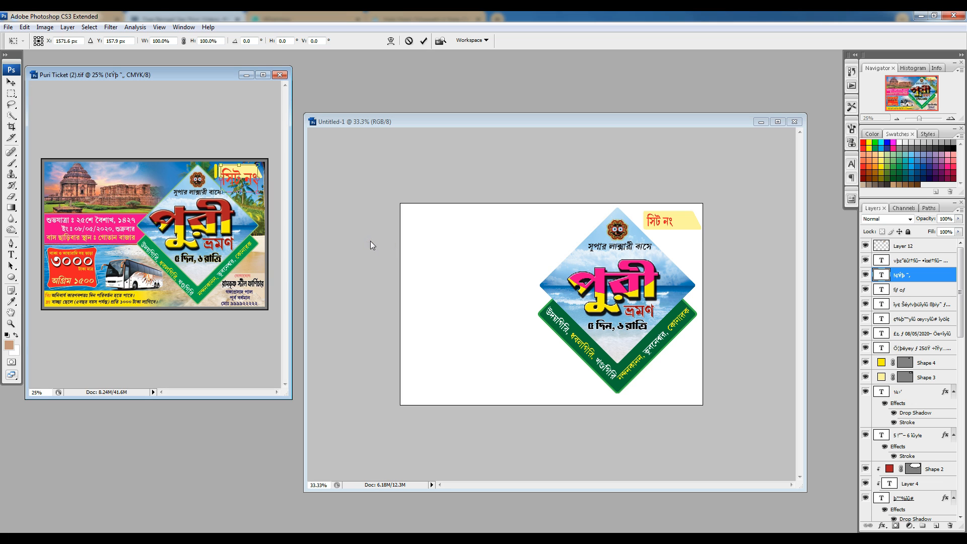
key(Return)
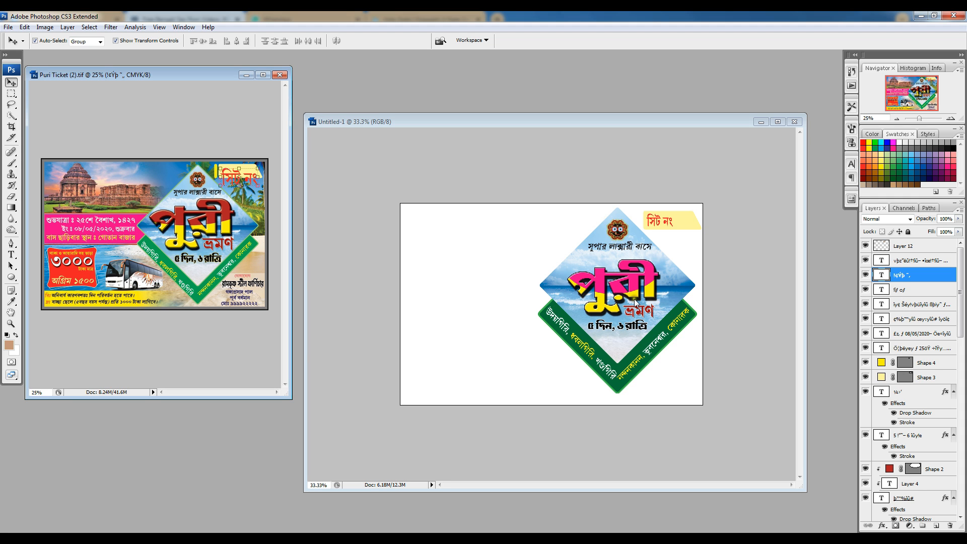
Copy the palm beach photo from the reference ticket, position it to cover the canvas and send it behind all other artwork.
click(263, 278)
drag(263, 277, 471, 336)
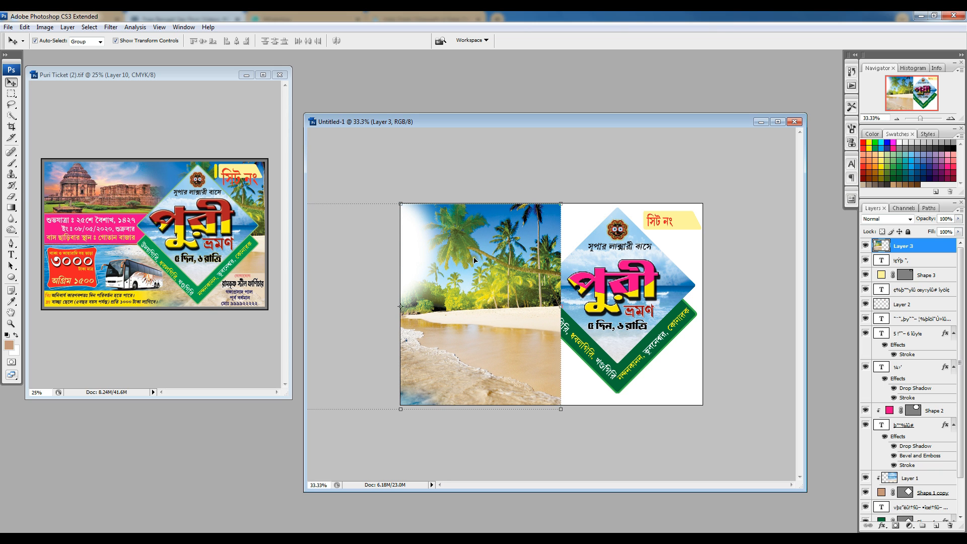
drag(444, 344, 590, 343)
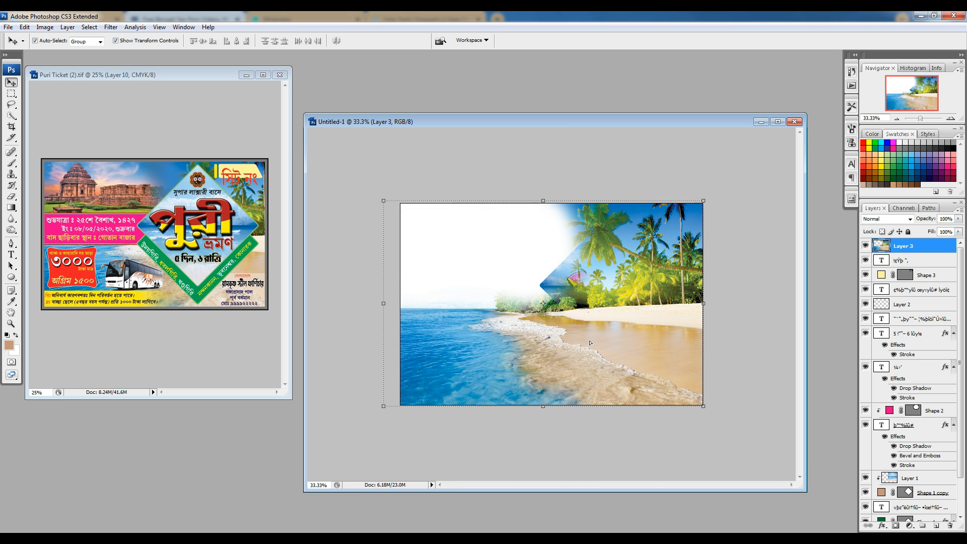
key(ctrl+shift+bracketleft)
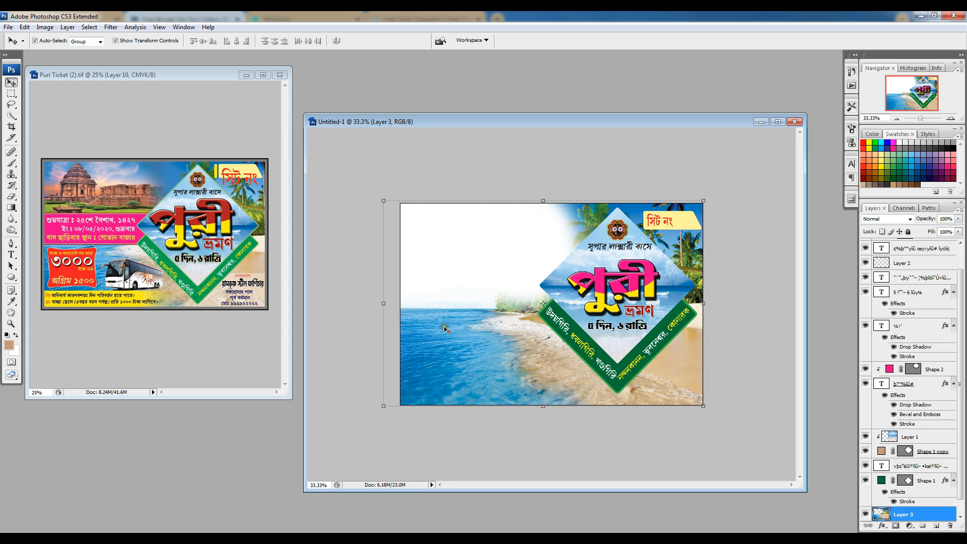
Copy the temple photo from the reference ticket into the canvas's upper-left area and enlarge it to reach behind the diamond.
drag(87, 188, 459, 272)
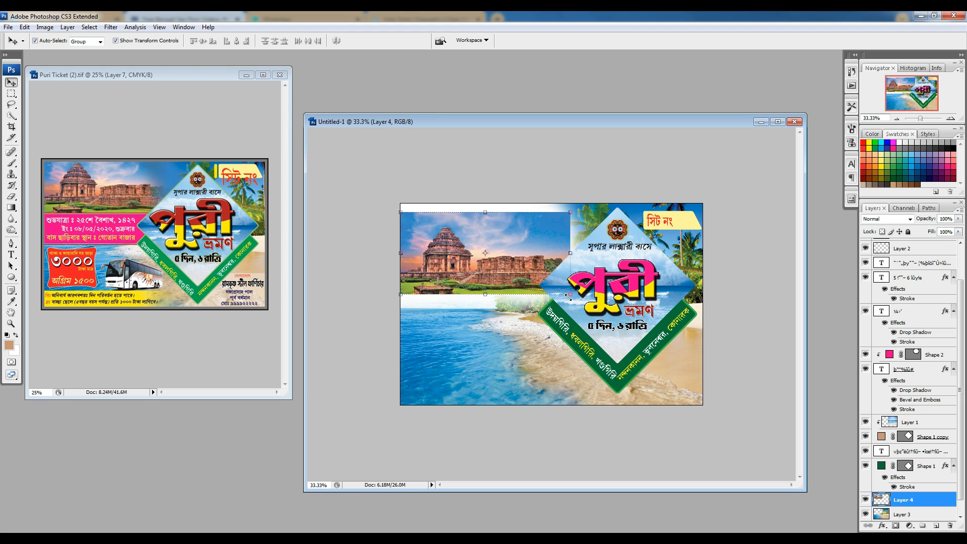
drag(505, 270, 499, 241)
drag(561, 285, 589, 298)
key(Return)
drag(499, 251, 513, 262)
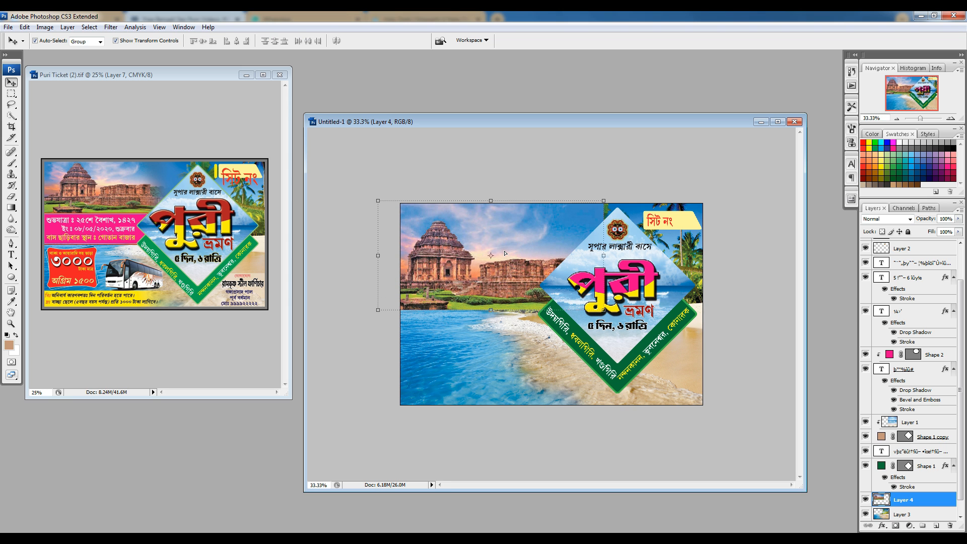
Send the temple photo behind the beach photo and shift it slightly right.
key(ctrl+bracketleft)
mouse_move(487, 245)
mouse_down()
mouse_move(448, 250)
mouse_move(489, 245)
mouse_up()
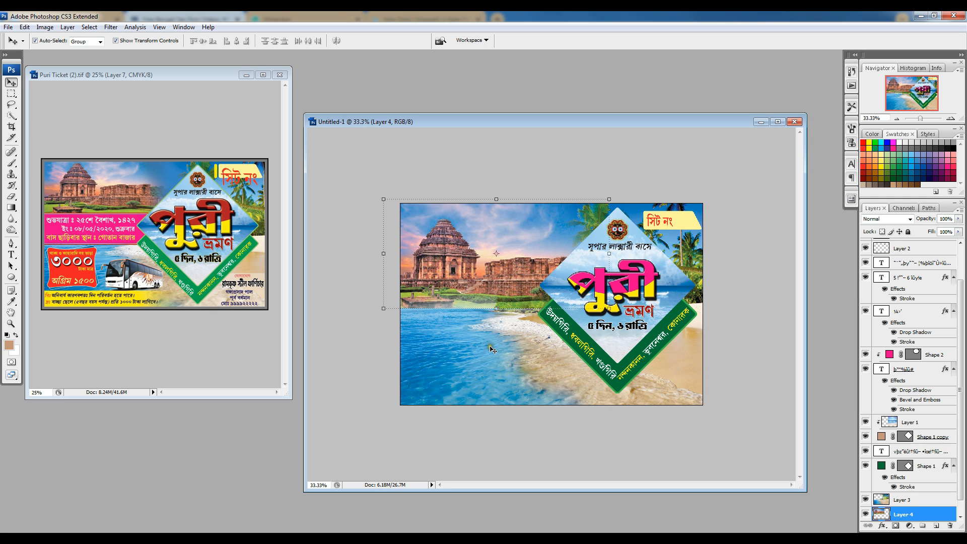
click(467, 362)
key(alt+[)
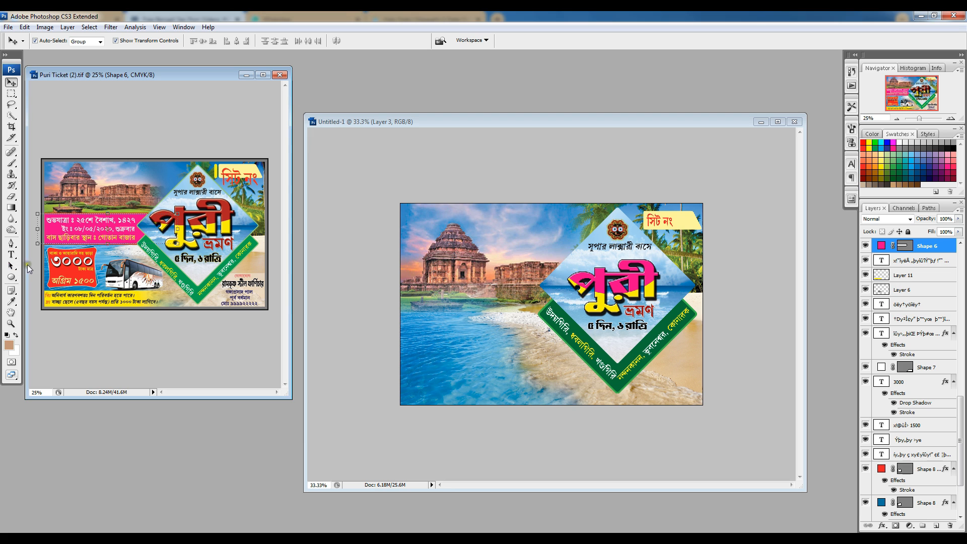
Draw a wide rectangular band across the left side behind the diamonds, and raise the temple photo so the temple sits above it.
click(11, 276)
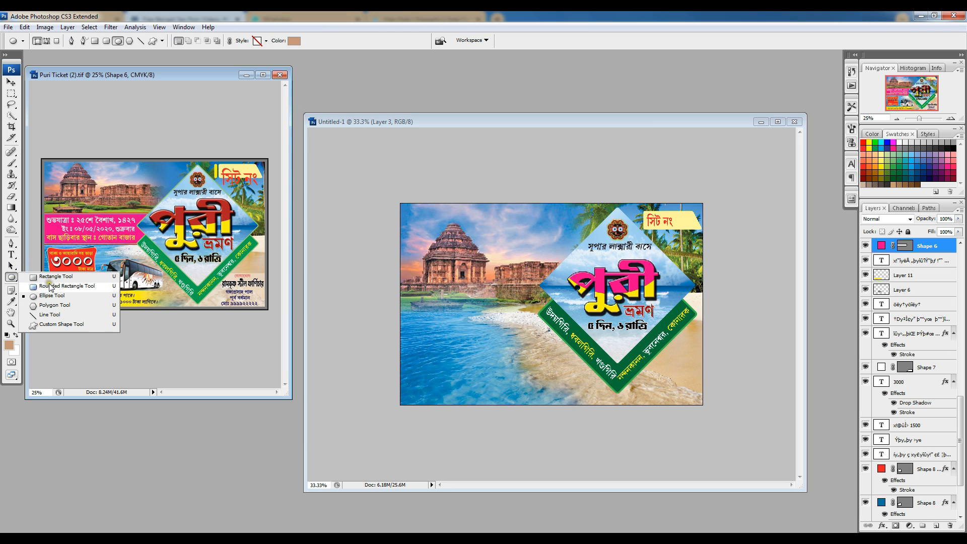
click(56, 278)
click(379, 281)
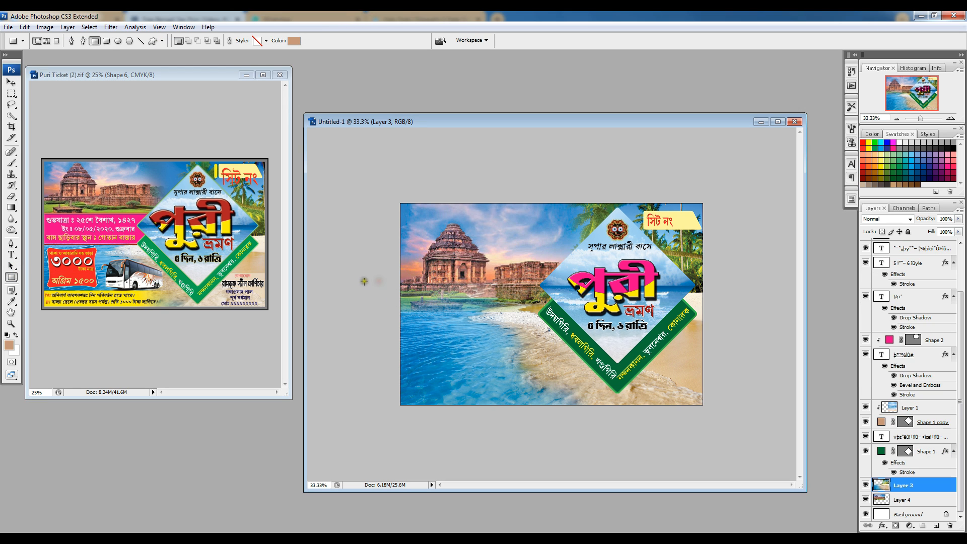
drag(381, 286, 592, 335)
click(12, 82)
drag(523, 332, 494, 313)
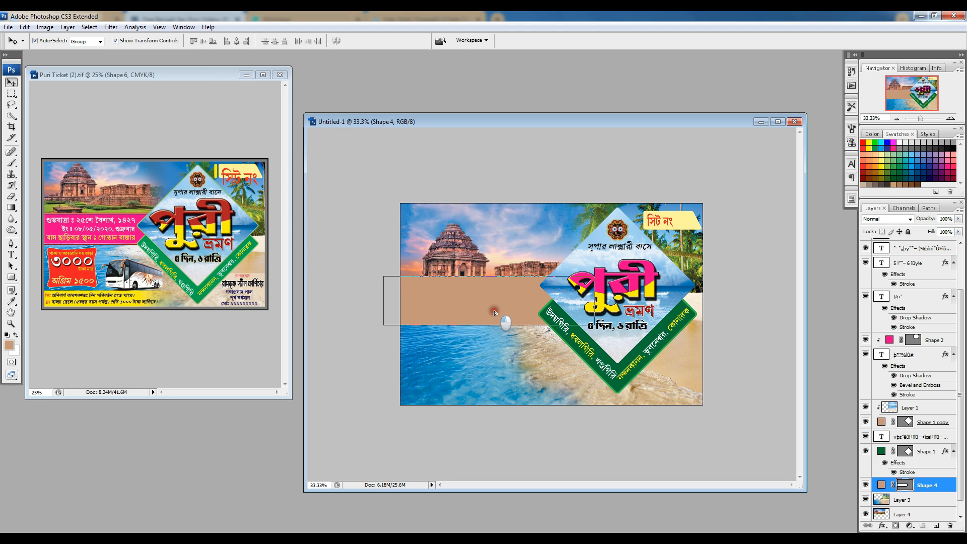
click(476, 232)
drag(456, 250, 455, 234)
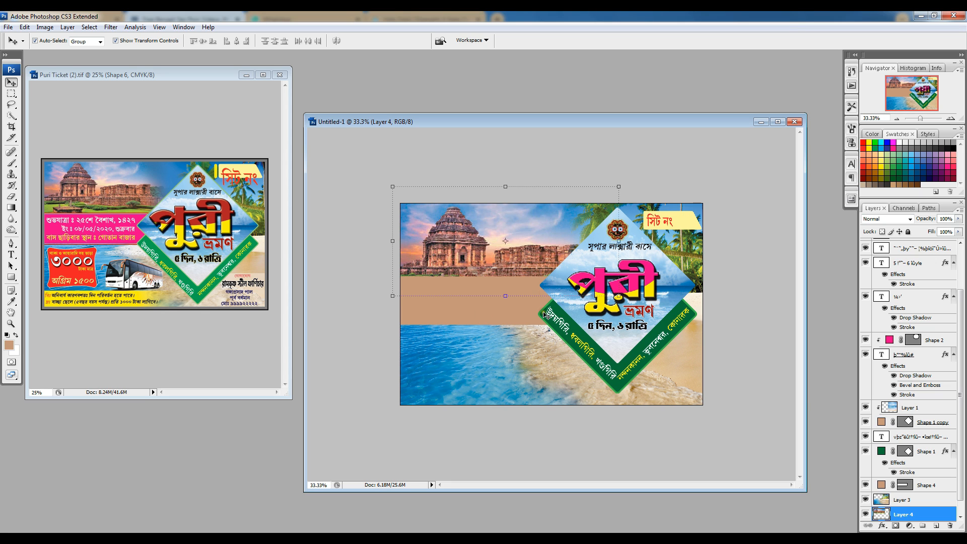
Recolour the rectangular band dark red.
click(491, 317)
mouse_move(505, 308)
mouse_down()
mouse_move(507, 319)
mouse_move(509, 306)
mouse_up()
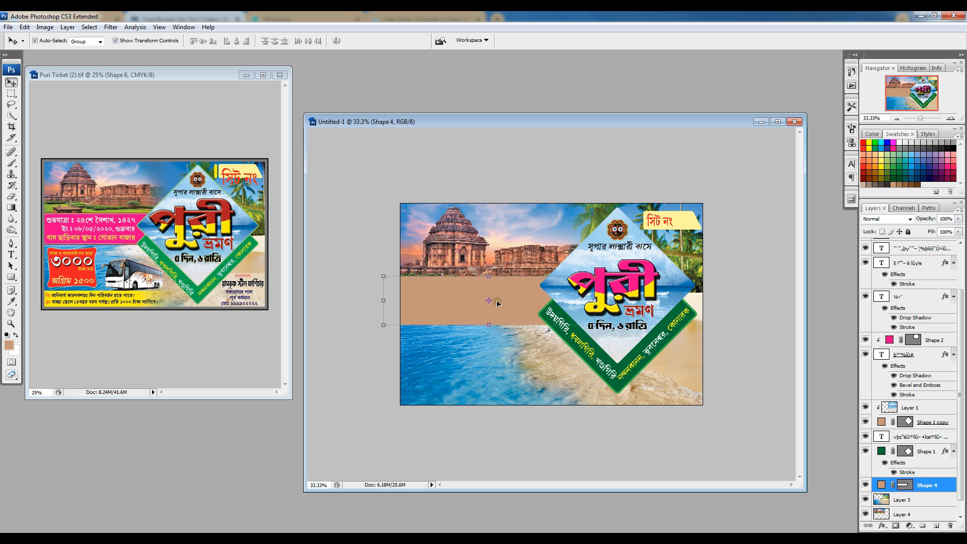
double_click(885, 486)
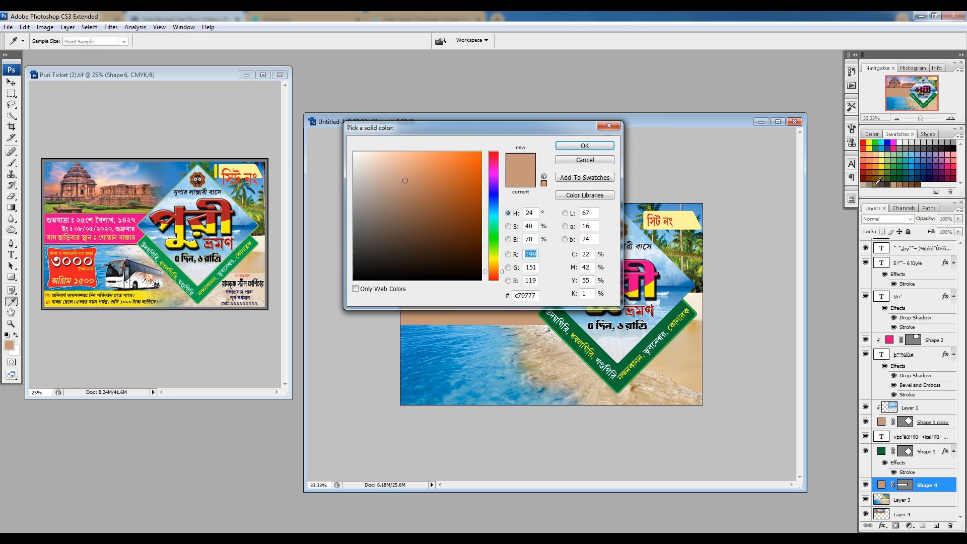
click(863, 173)
click(576, 144)
key(v)
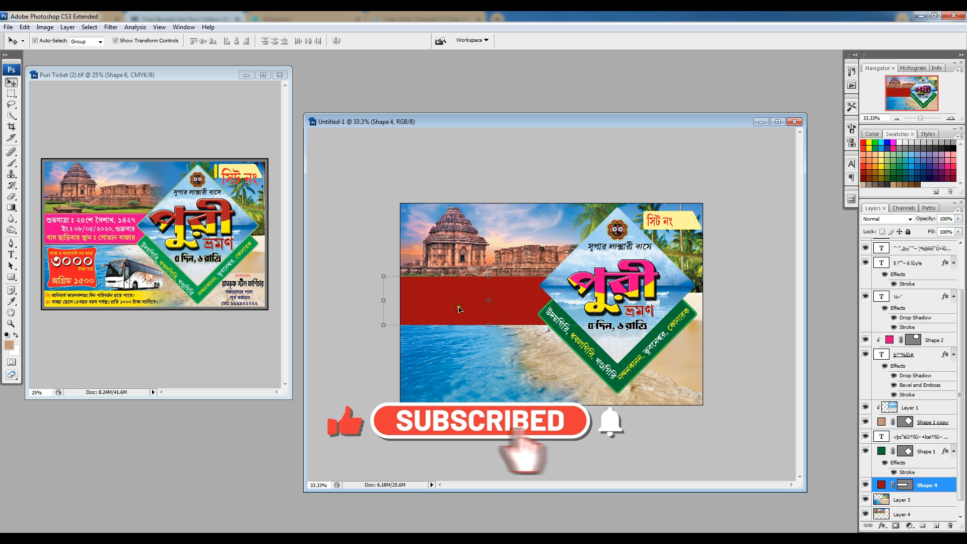
Add a thin yellow Stroke effect around the dark red band.
click(882, 525)
click(889, 521)
click(730, 427)
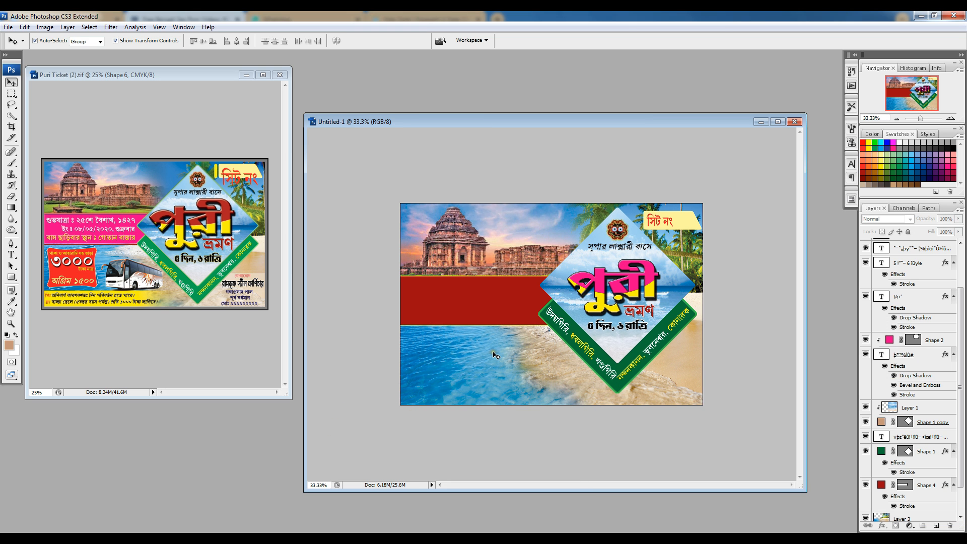
click(488, 301)
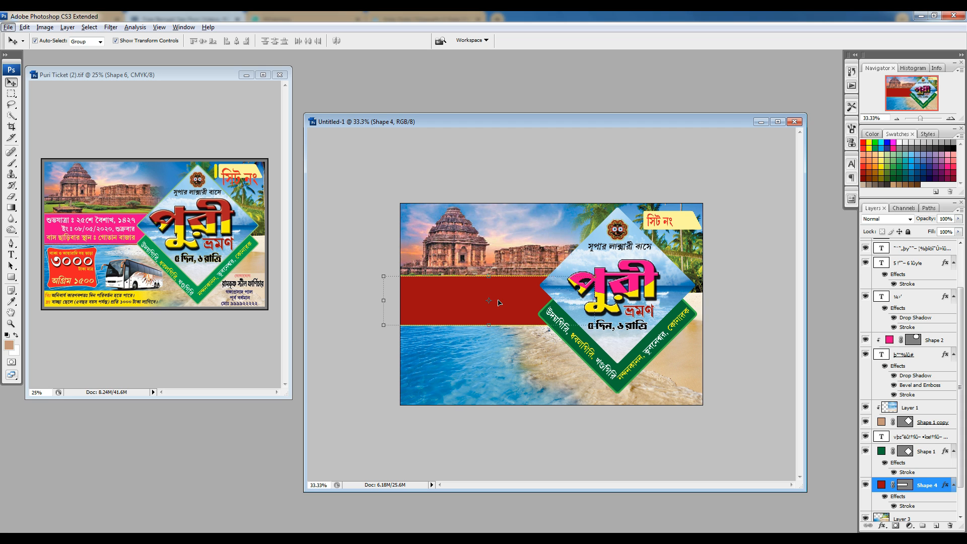
Duplicate the dark red band and shrink the copy's height so it sits just inside the original's yellow edges.
key(ctrl+j)
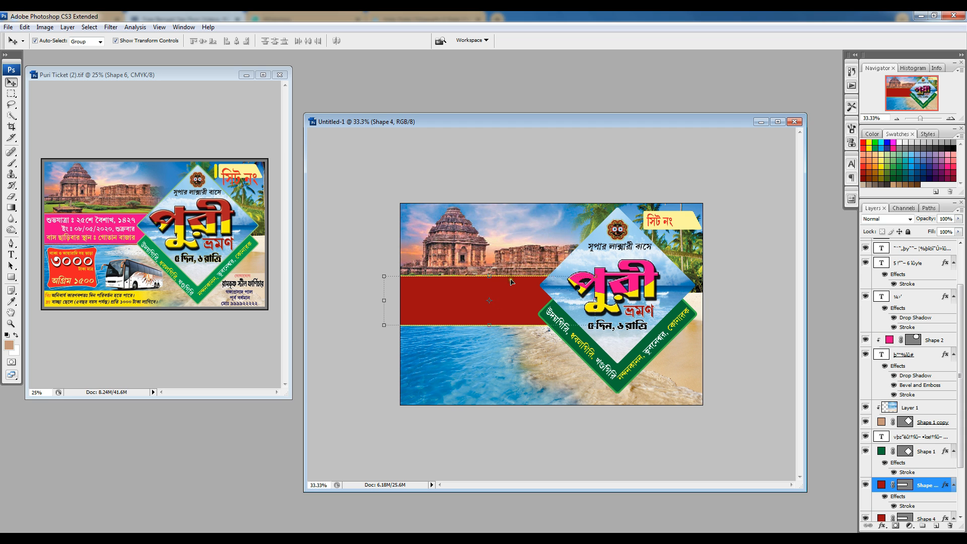
drag(489, 276, 492, 280)
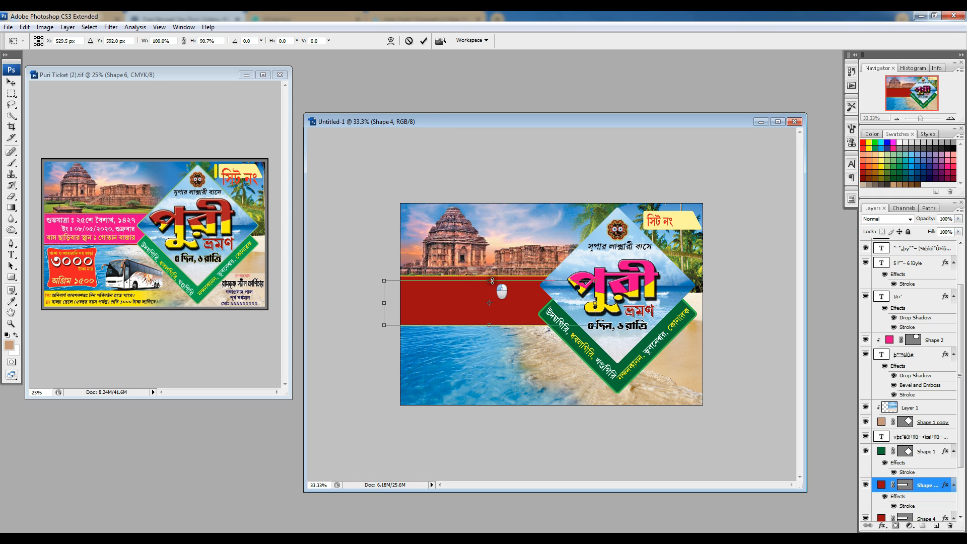
key(Return)
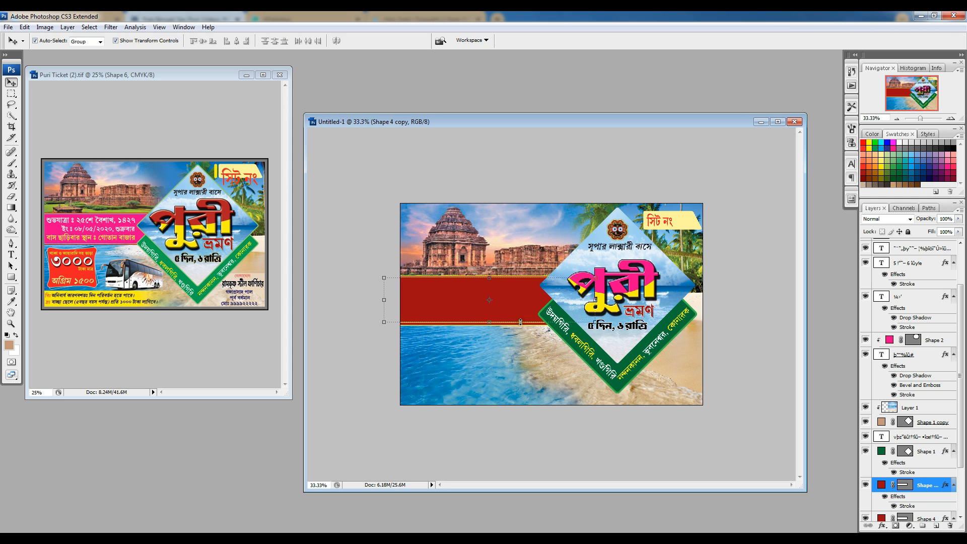
click(523, 352)
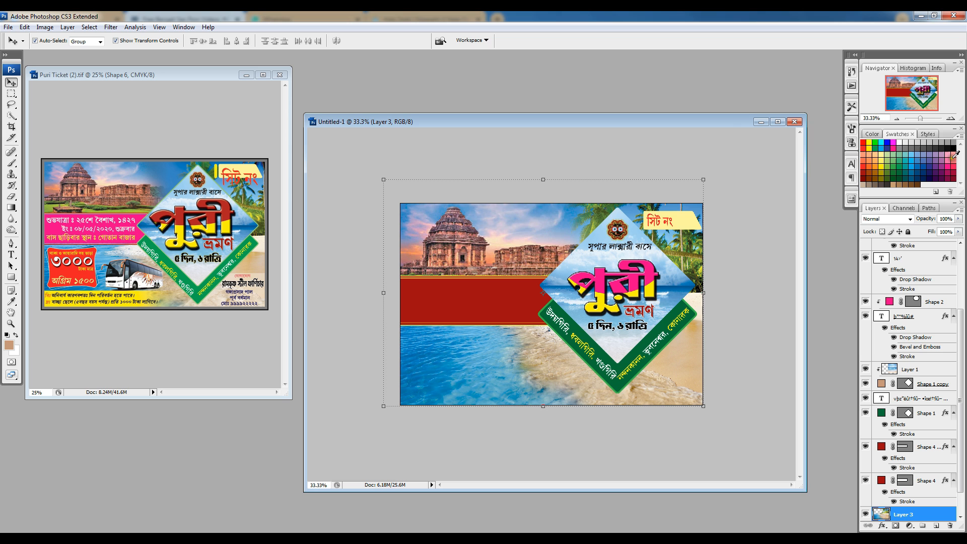
click(949, 120)
click(950, 119)
click(950, 119)
click(514, 226)
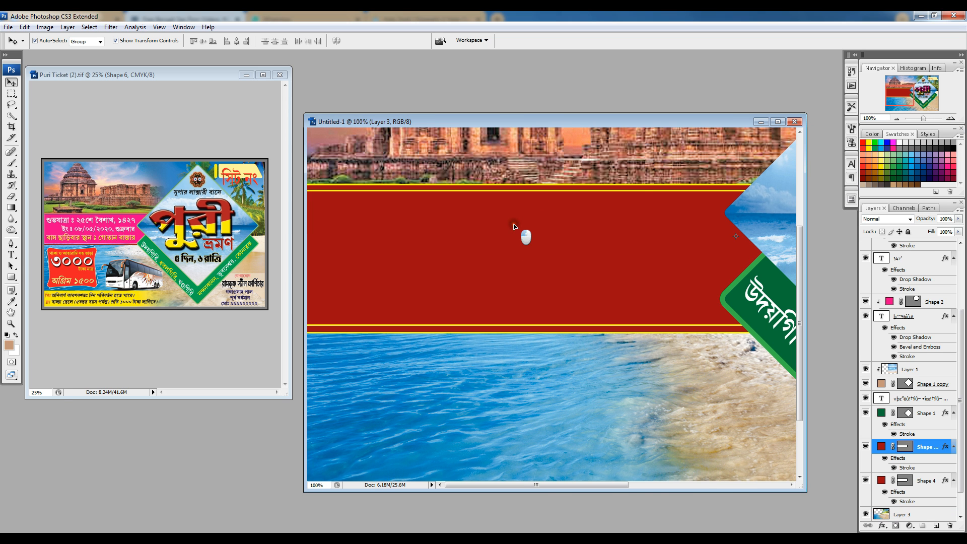
mouse_move(551, 209)
mouse_down()
mouse_move(539, 285)
mouse_move(546, 399)
mouse_move(548, 216)
mouse_up()
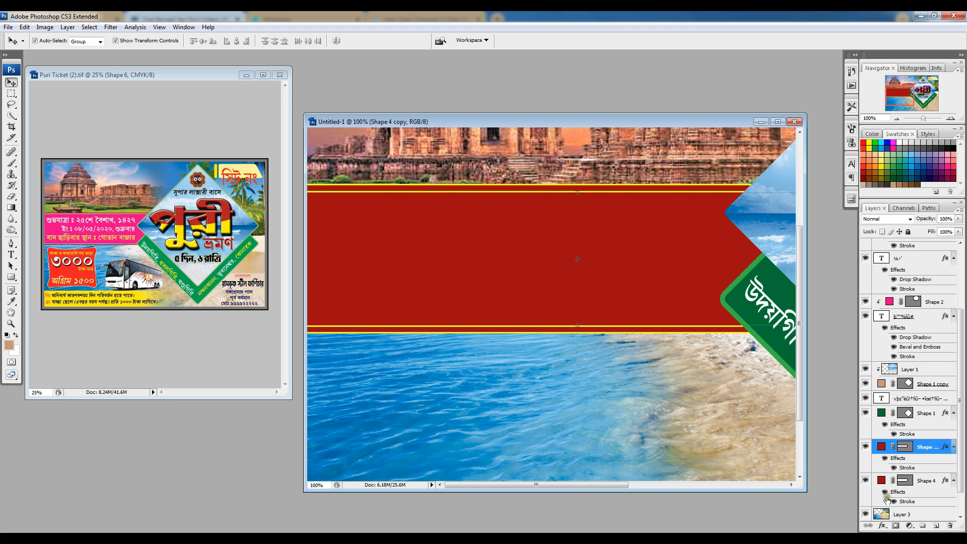
Recolour the rear band bright red, hex ed1c24.
double_click(881, 480)
click(863, 167)
click(604, 143)
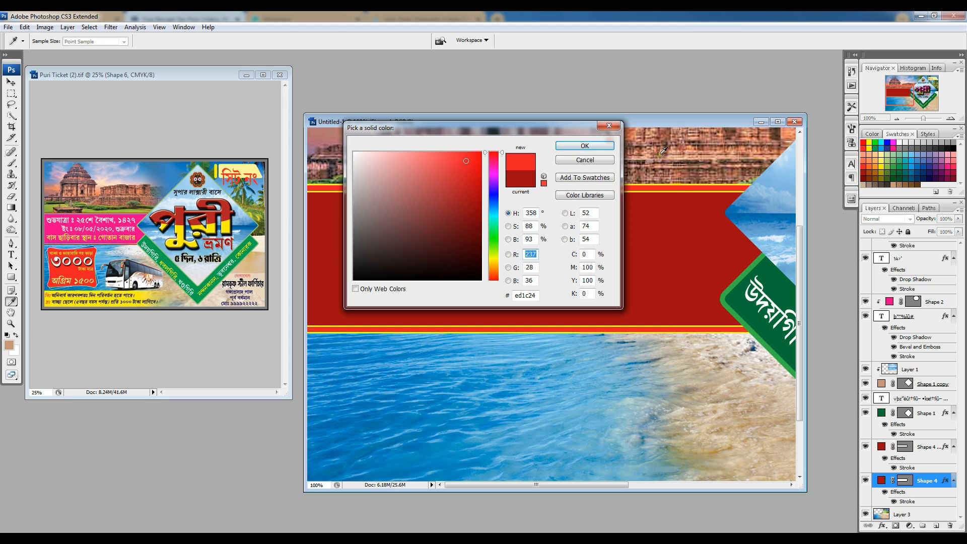
Stretch the front dark red band slightly to 101.5% height and nudge it to even out the bright red margins.
click(654, 199)
key(ctrl+t)
drag(587, 196, 590, 193)
key(Down)
key(Down)
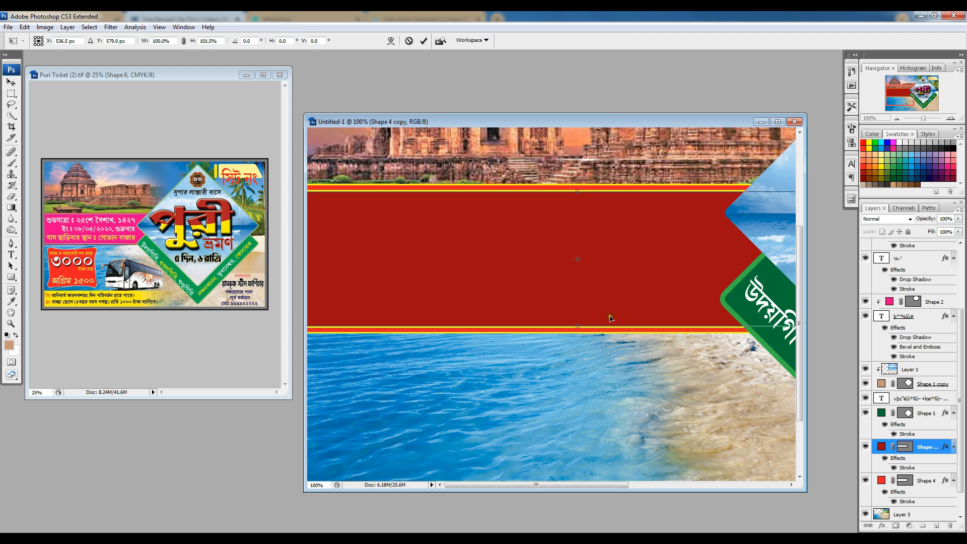
key(Return)
click(896, 119)
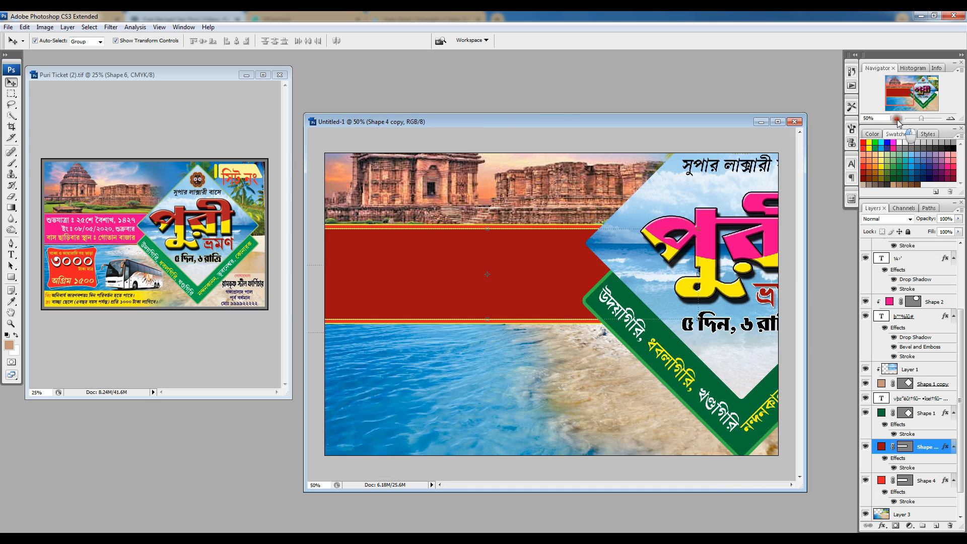
click(896, 119)
click(896, 118)
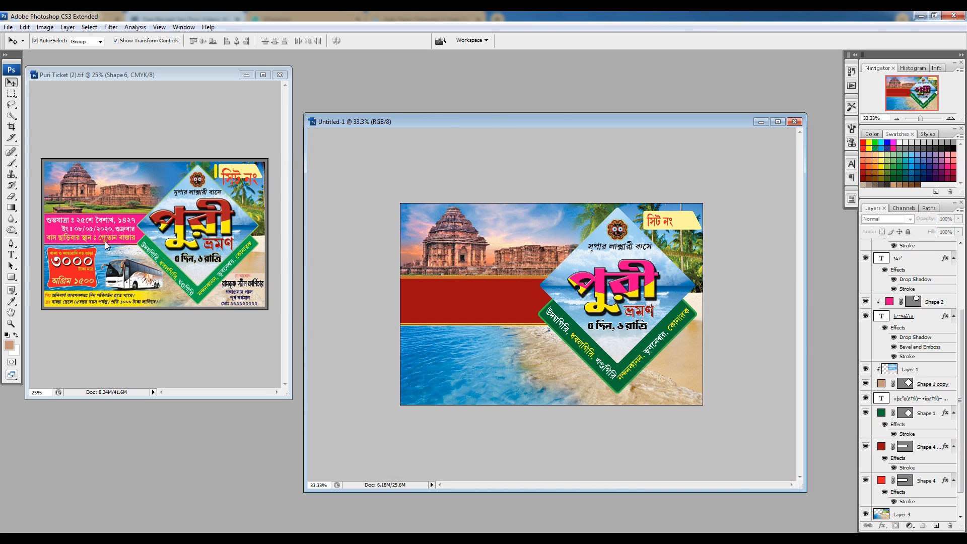
Copy the three journey date and departure text lines from the reference ticket onto the dark red band.
click(89, 222)
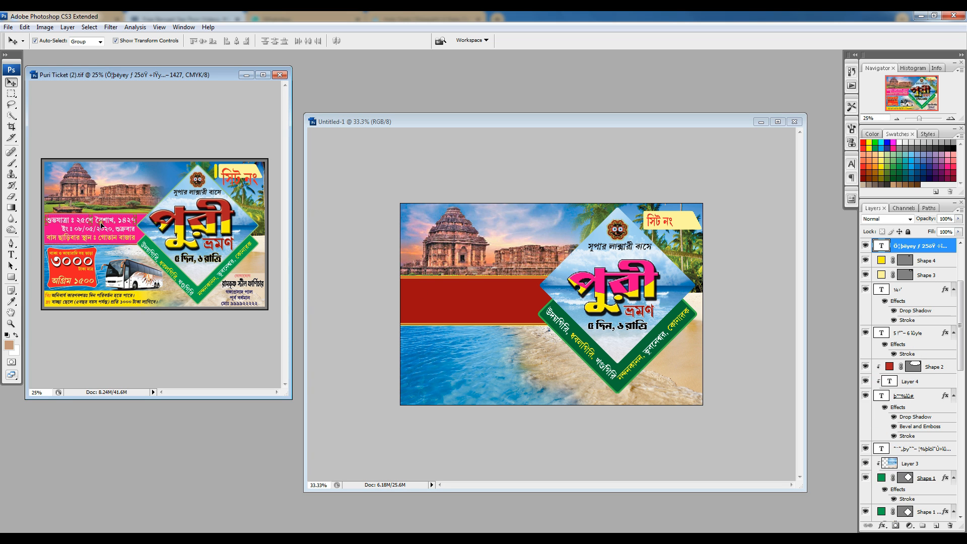
drag(115, 223, 497, 290)
click(111, 231)
drag(111, 229, 503, 305)
key(Escape)
drag(92, 237, 471, 314)
click(500, 239)
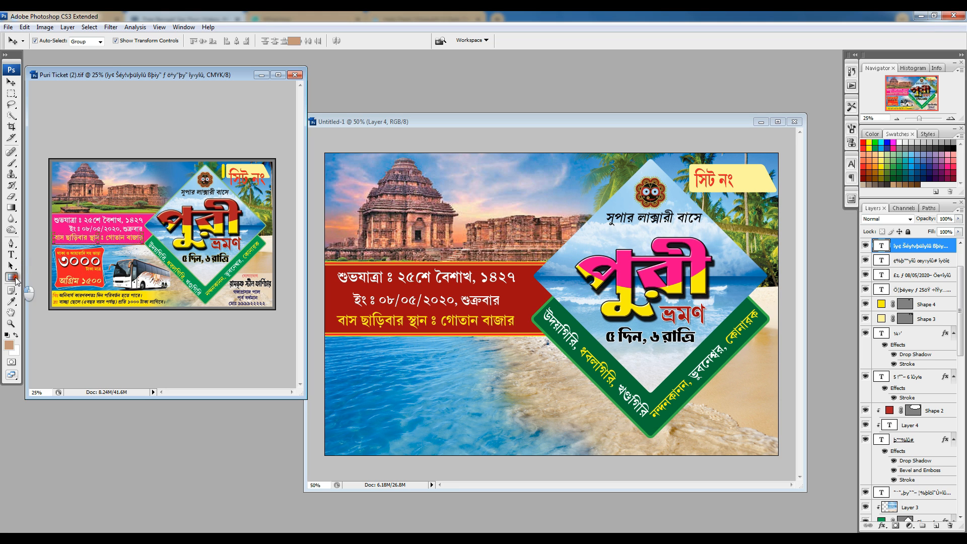
Draw a rounded rectangle with a 30 px corner radius over the sea below the dark red band.
click(11, 277)
click(61, 286)
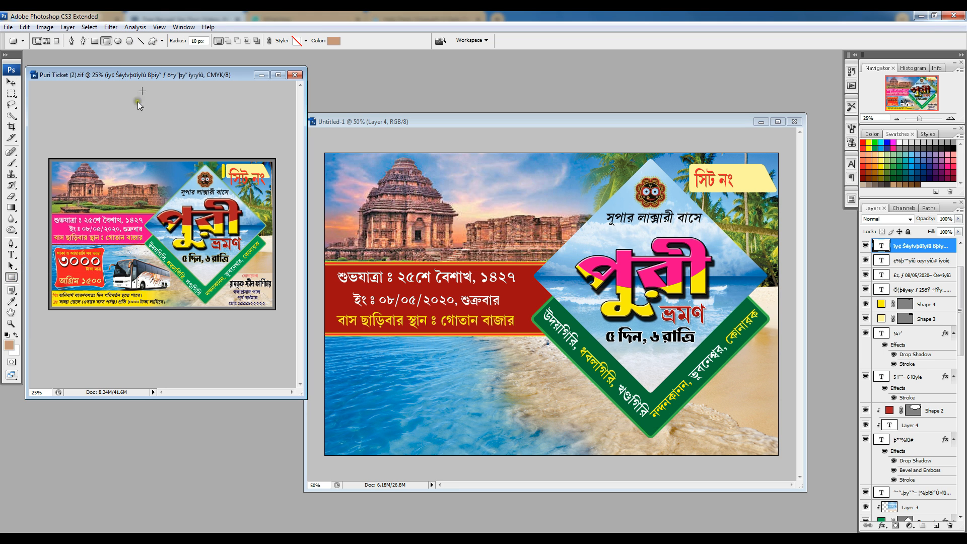
click(196, 41)
click(352, 349)
drag(351, 344, 485, 429)
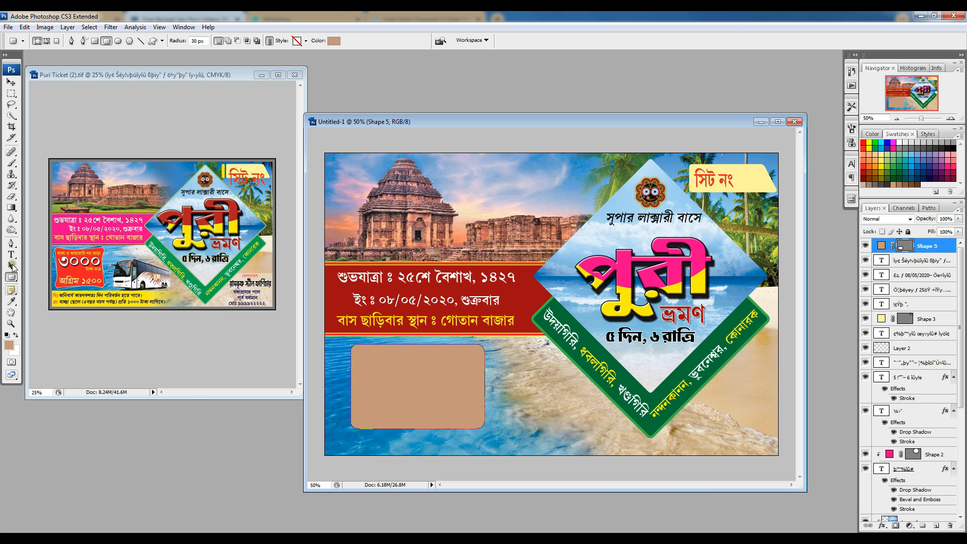
Add an anchor point to each side of the rounded rectangle and pull all four sides inward into curves.
click(12, 244)
click(13, 245)
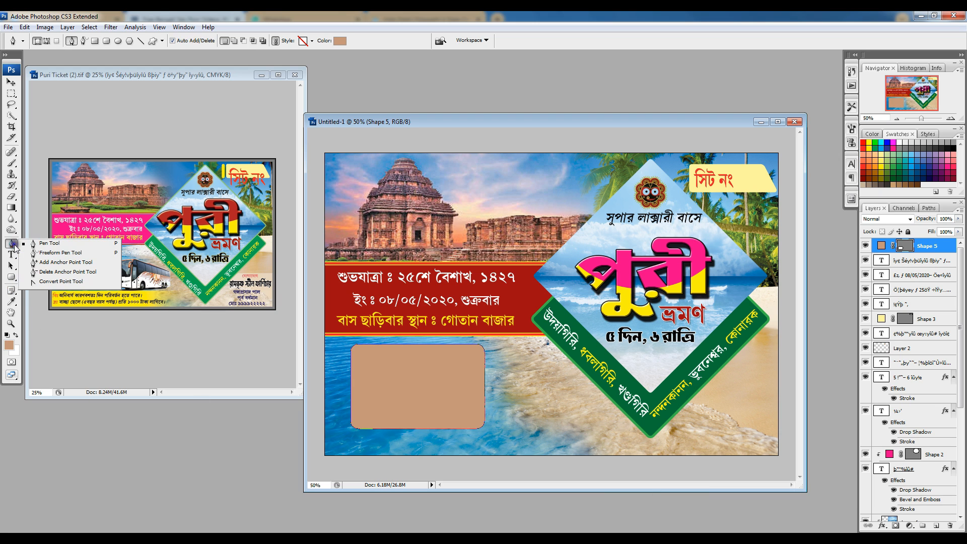
click(53, 263)
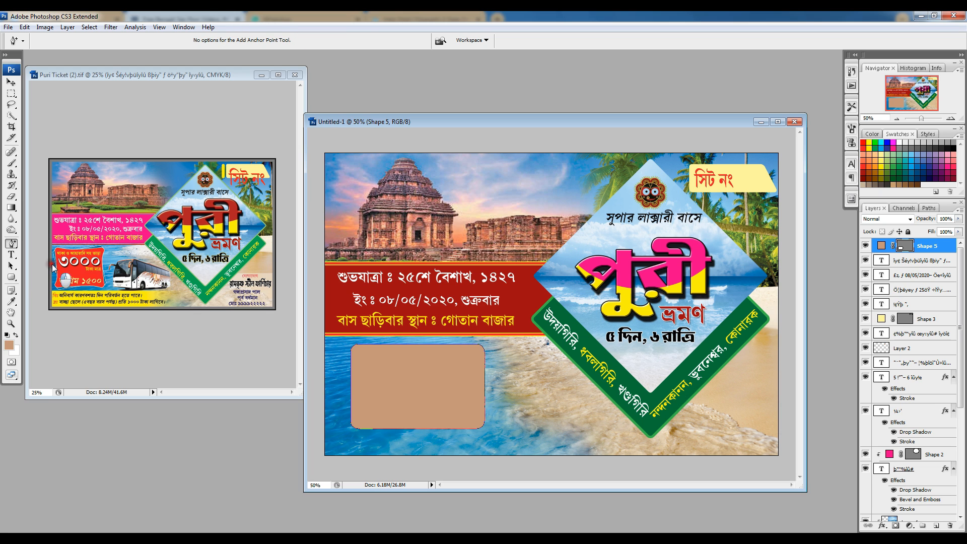
click(388, 345)
drag(388, 345, 392, 355)
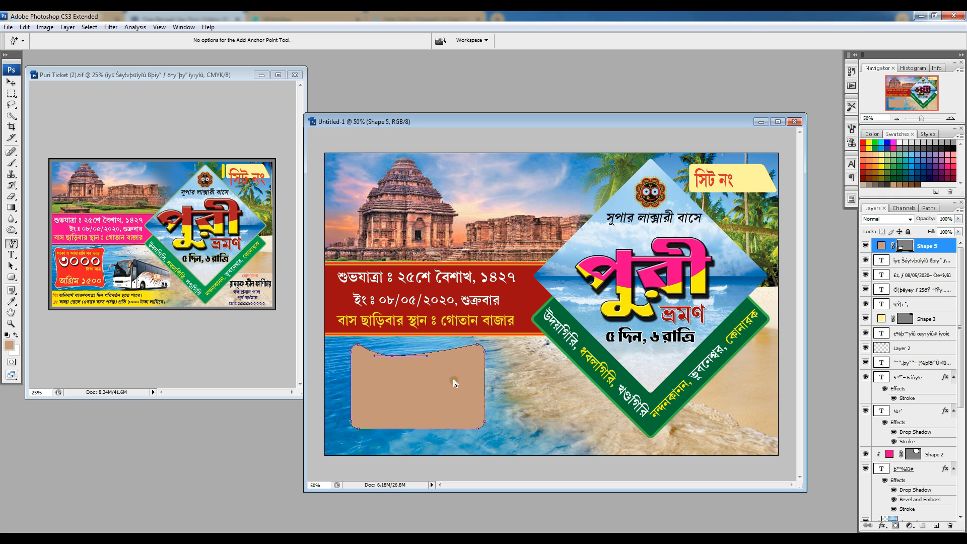
mouse_move(484, 371)
mouse_down()
mouse_move(485, 382)
mouse_move(476, 371)
mouse_up()
drag(452, 429, 453, 417)
drag(351, 409, 357, 405)
Shift the curved shape slightly left and recolour it pink, hex ec008c.
click(11, 83)
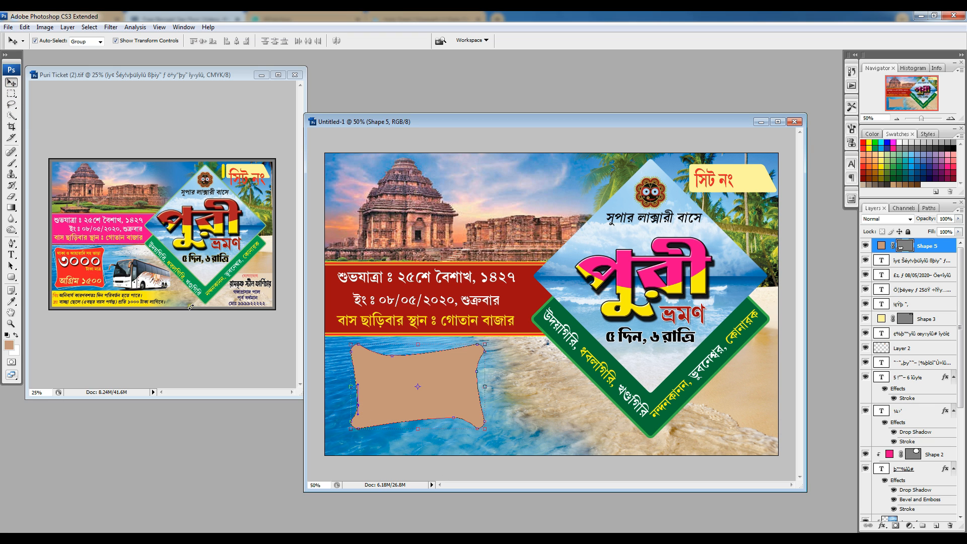
click(449, 400)
click(450, 400)
mouse_move(460, 396)
mouse_down()
mouse_move(467, 403)
mouse_move(452, 399)
mouse_up()
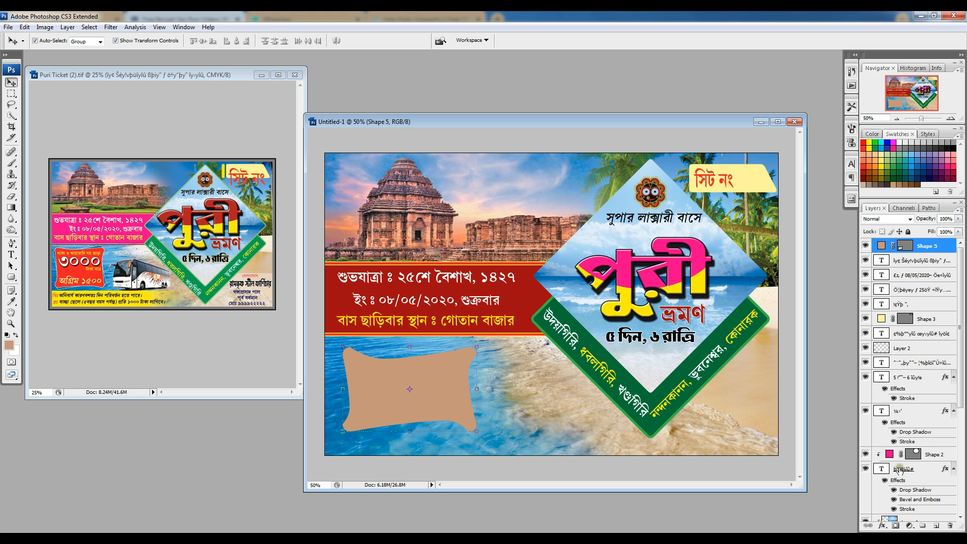
double_click(885, 245)
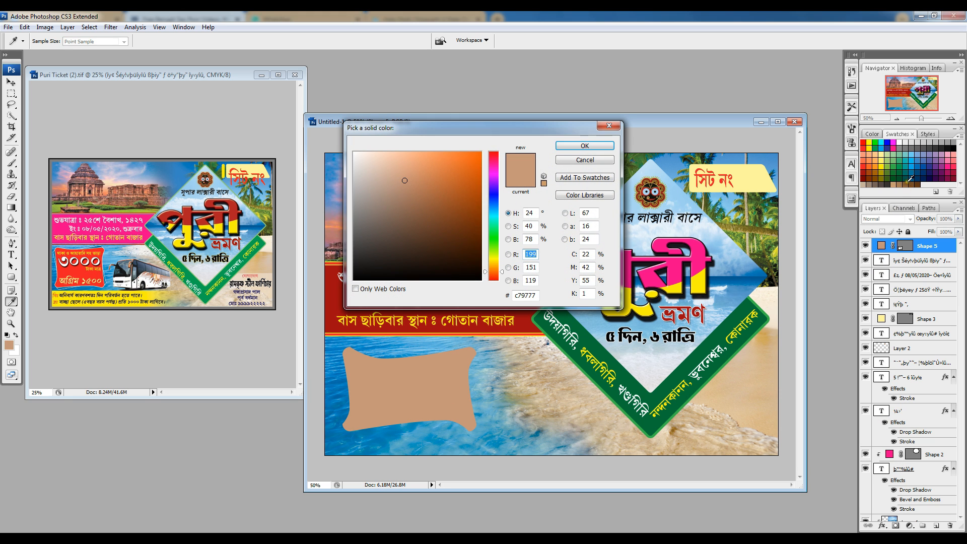
click(888, 143)
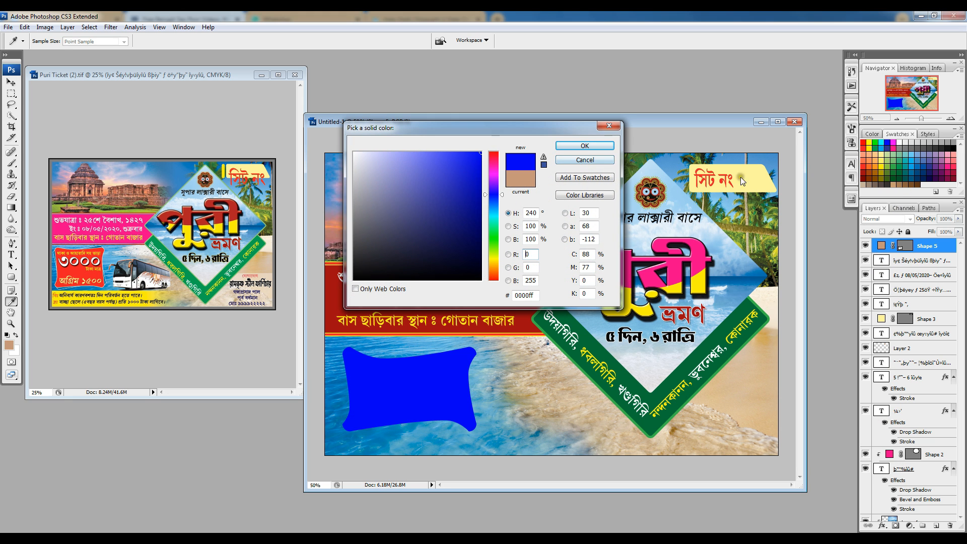
click(948, 171)
drag(471, 129, 599, 185)
click(712, 202)
drag(453, 381, 449, 378)
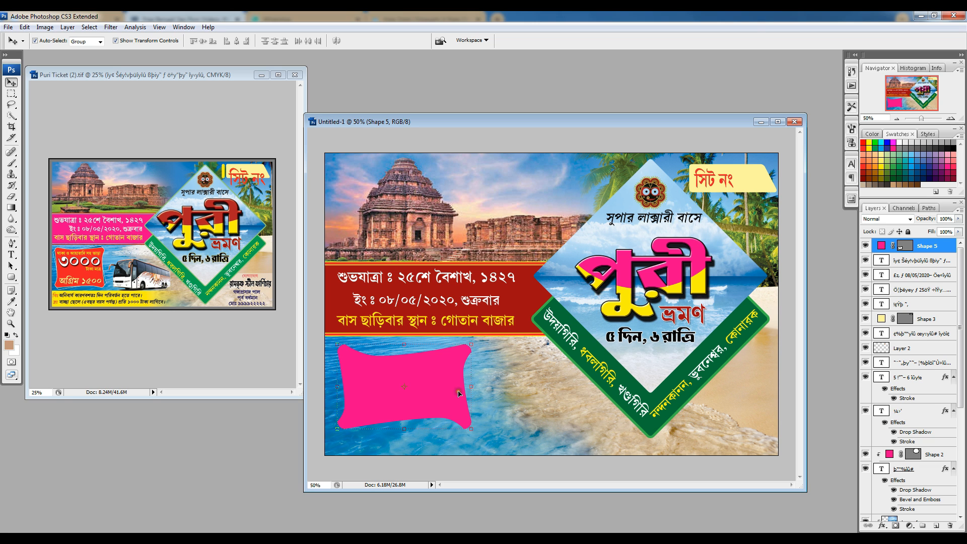
Duplicate the pink shape, recolour the lower one dark maroon and rotate it 5.5 degrees to peek out behind.
key(ctrl+j)
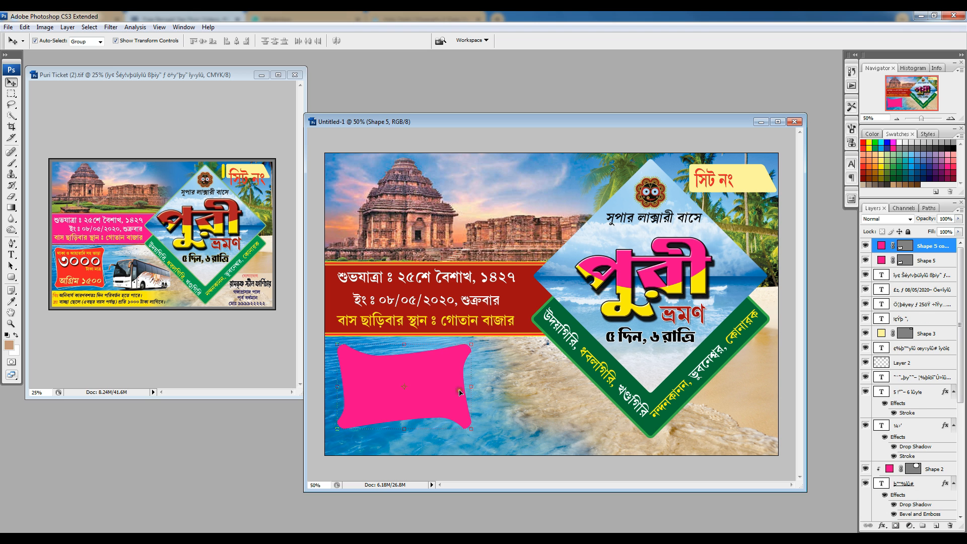
double_click(880, 260)
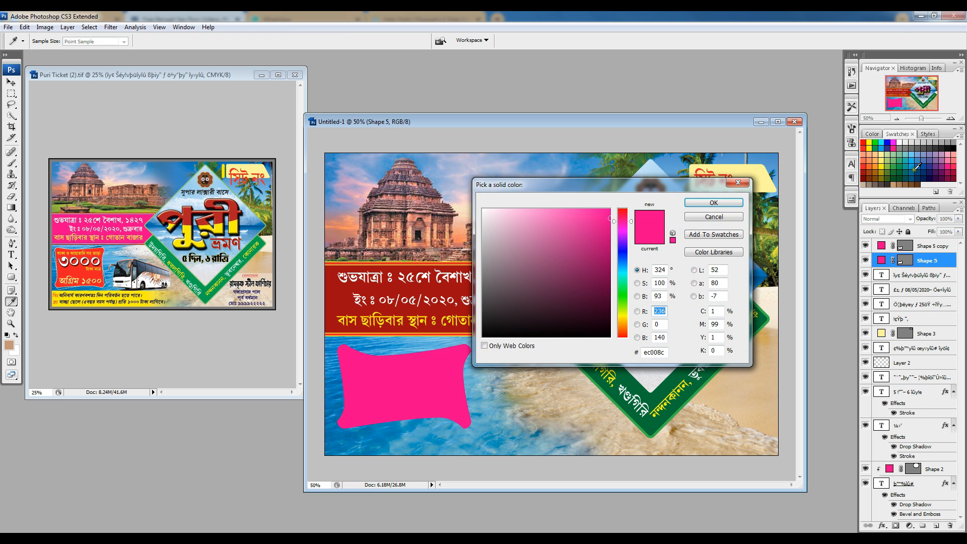
click(932, 172)
click(713, 201)
key(ctrl+t)
drag(476, 371, 477, 378)
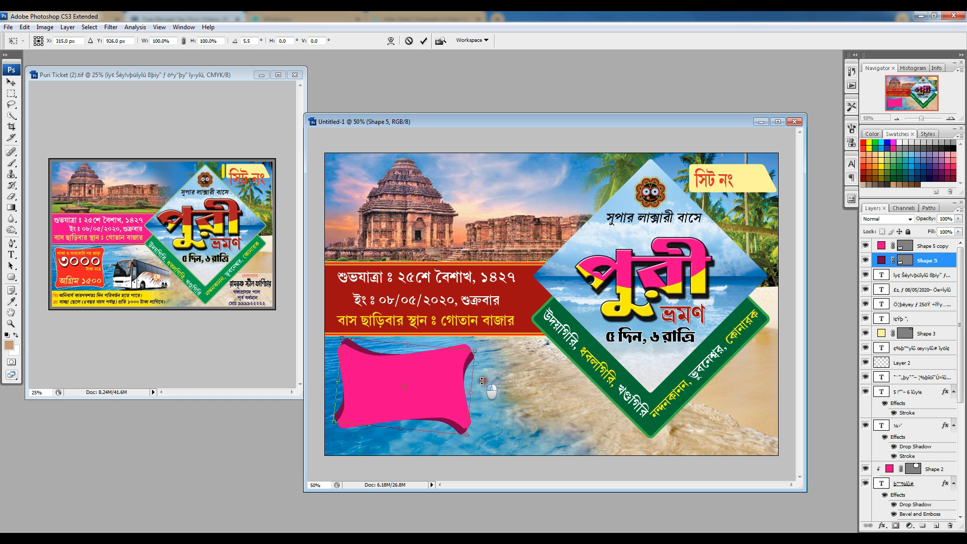
key(Return)
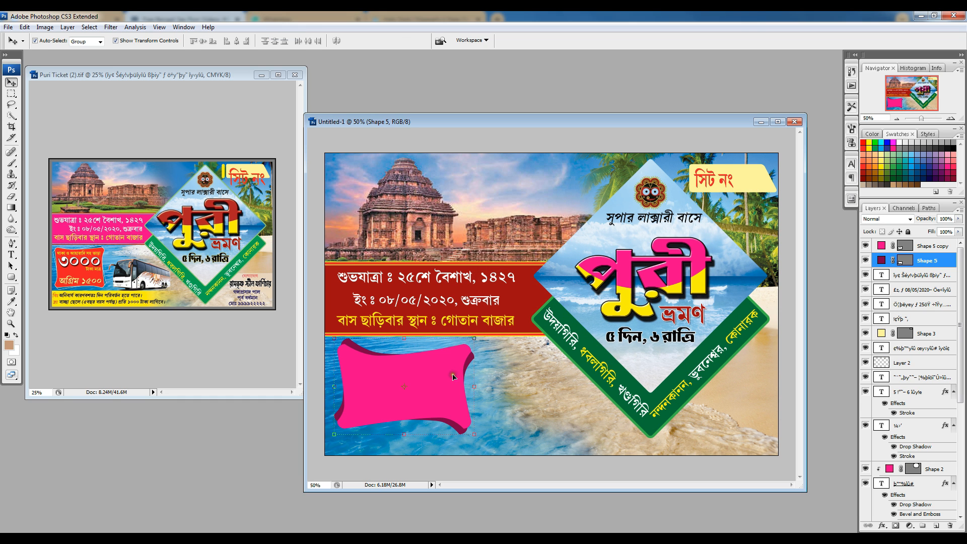
Add a thin pale yellow Stroke effect around the front pink shape.
click(402, 379)
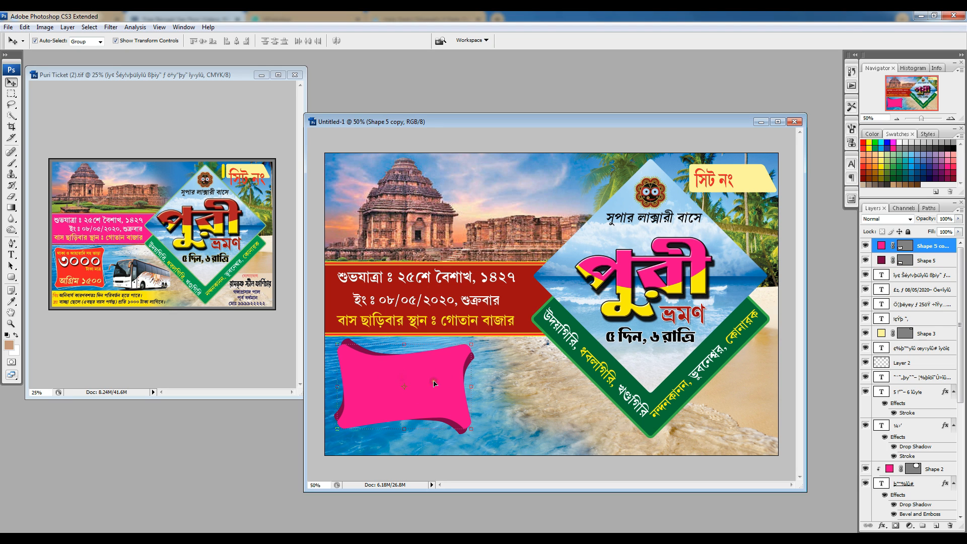
click(880, 526)
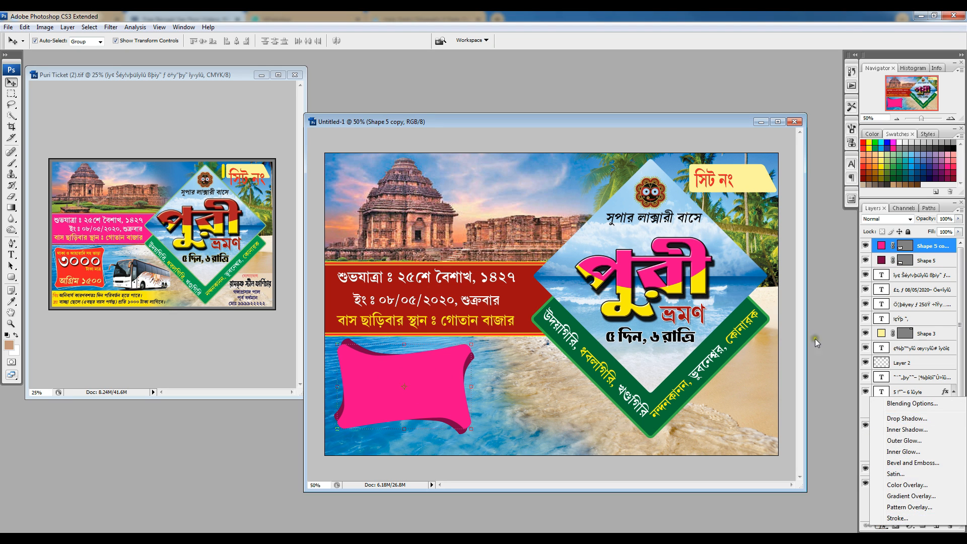
click(400, 359)
click(880, 525)
click(890, 526)
click(730, 427)
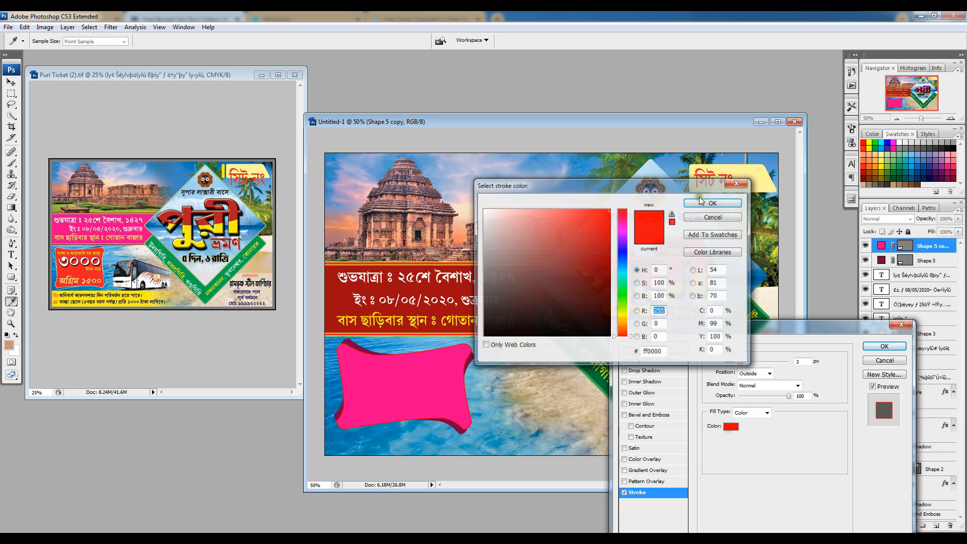
click(765, 180)
click(723, 200)
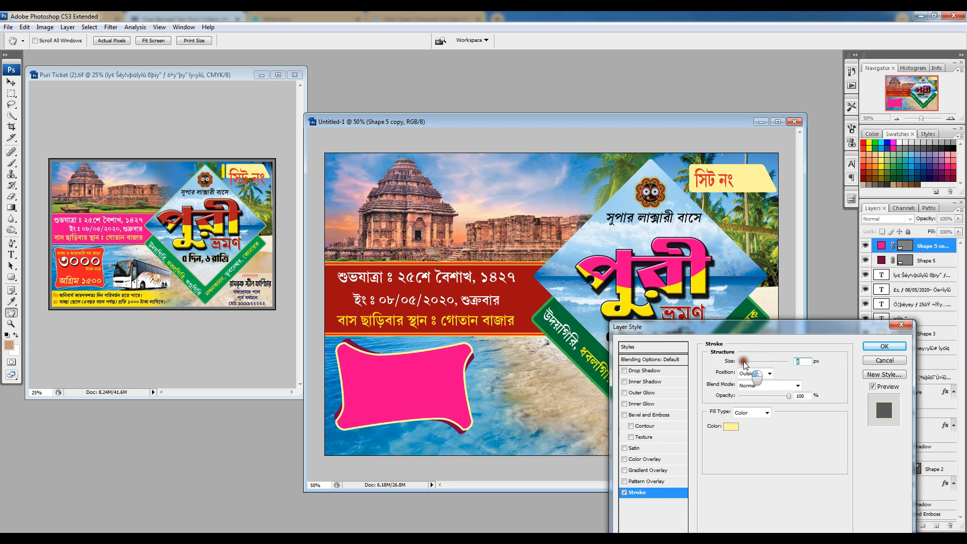
click(884, 346)
click(615, 420)
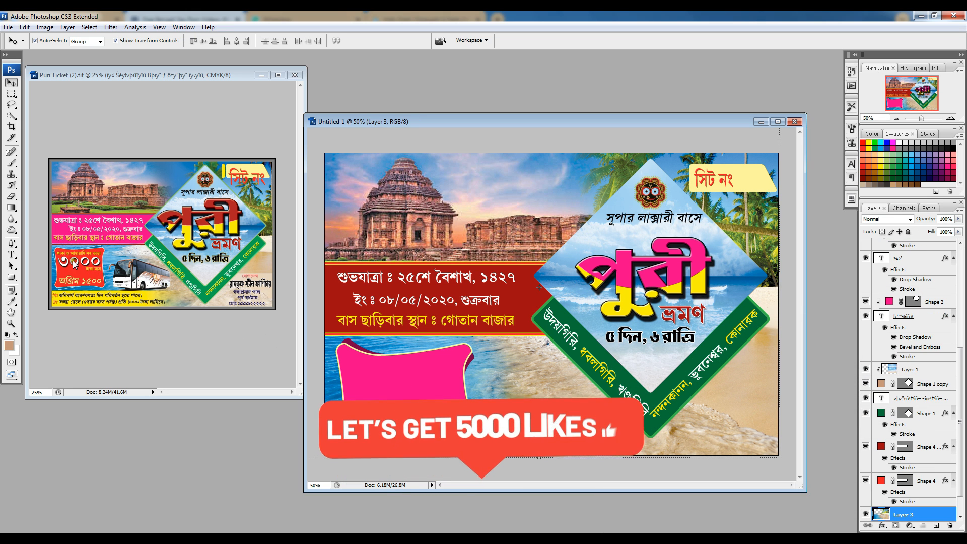
Copy the ৩০০০ price text from the reference ticket onto the pink shape and move its layer to the top.
drag(64, 261, 399, 396)
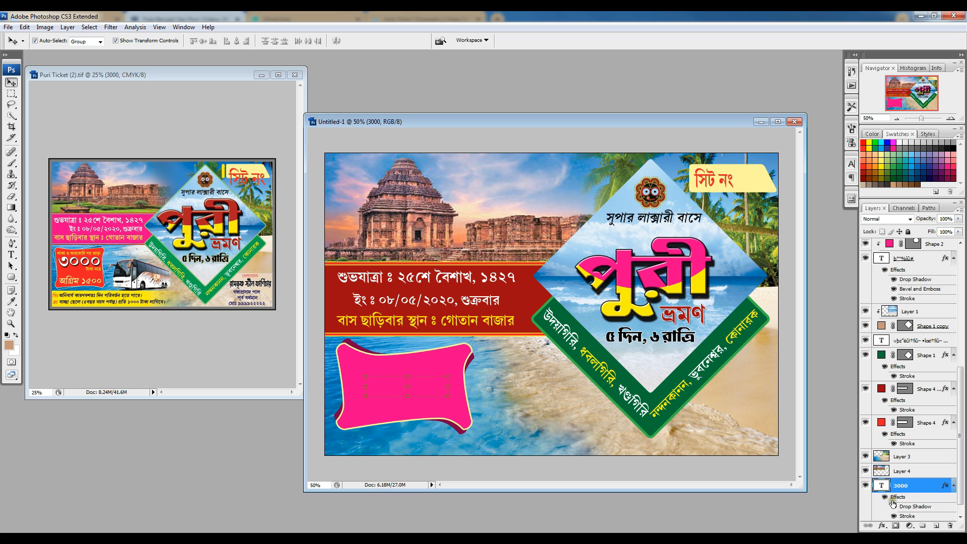
drag(903, 485, 912, 243)
scroll(912, 272, up, 5)
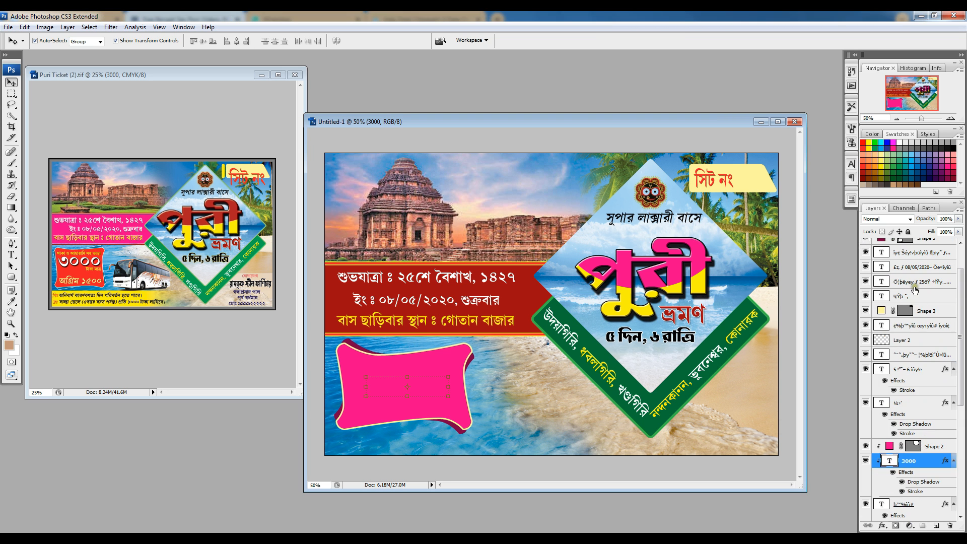
drag(899, 465, 904, 222)
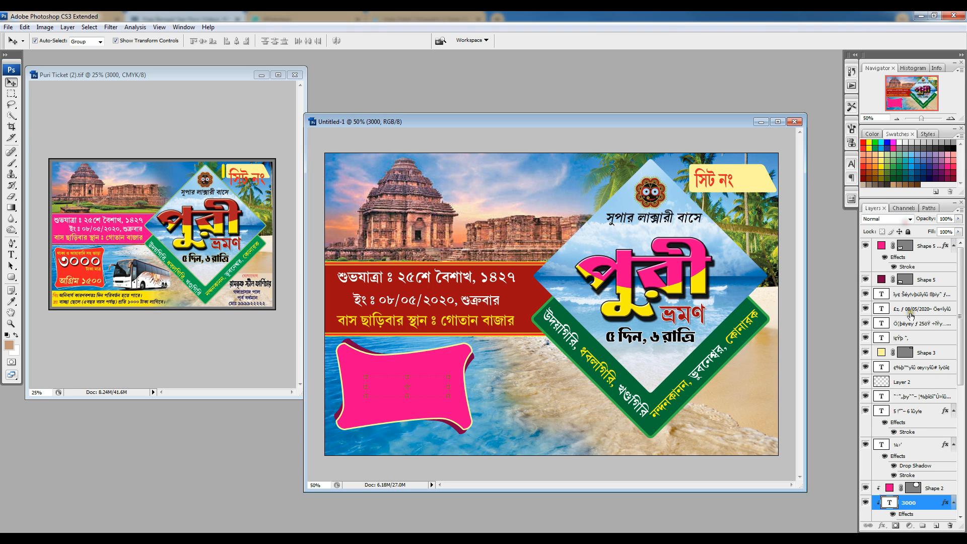
drag(922, 504, 909, 241)
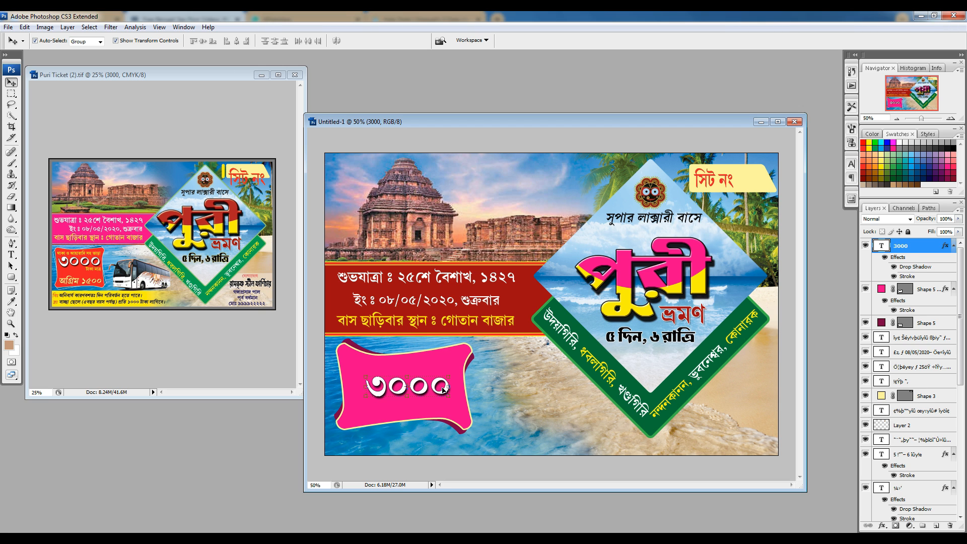
Finish the price badge captions and copy the shop name and contact details from the reference ticket to the design's lower-right corner.
key(ctrl+z)
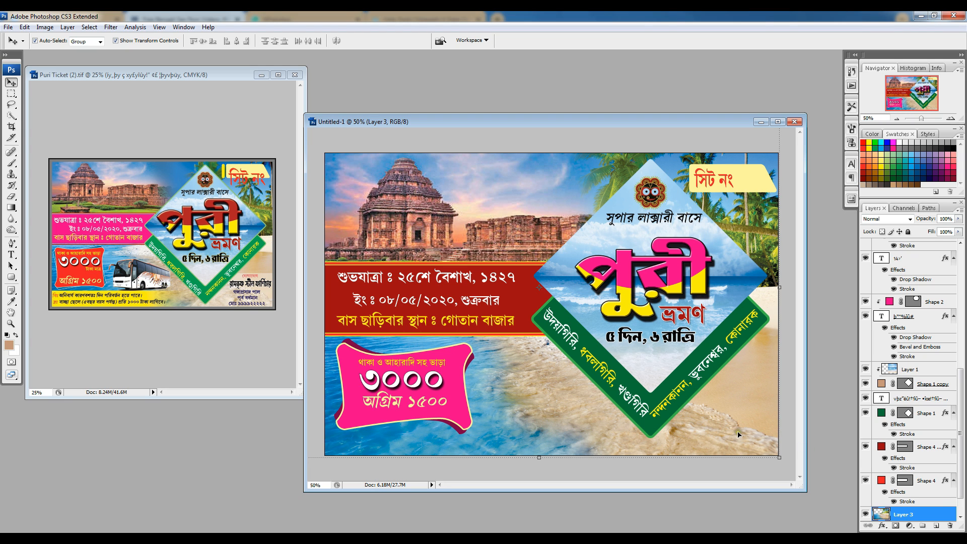
click(265, 303)
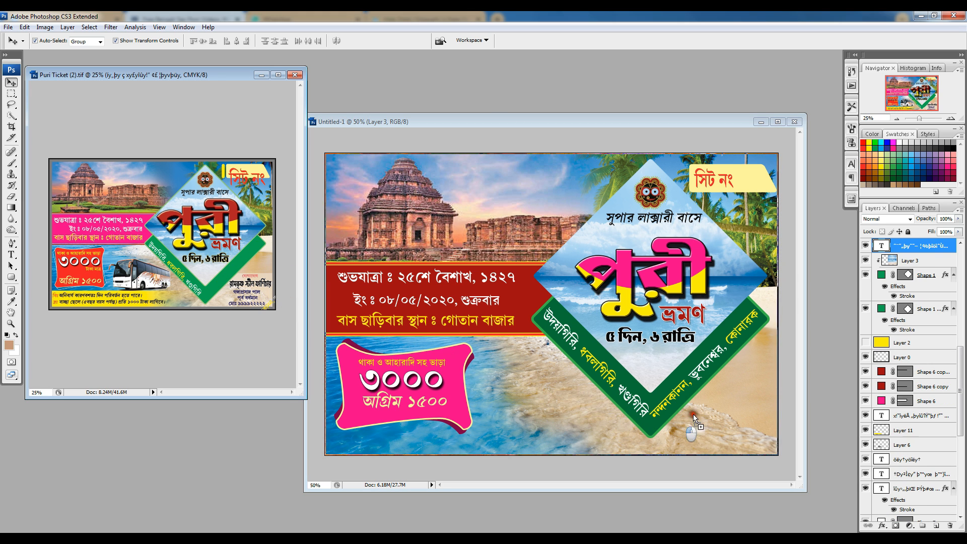
drag(250, 284, 732, 403)
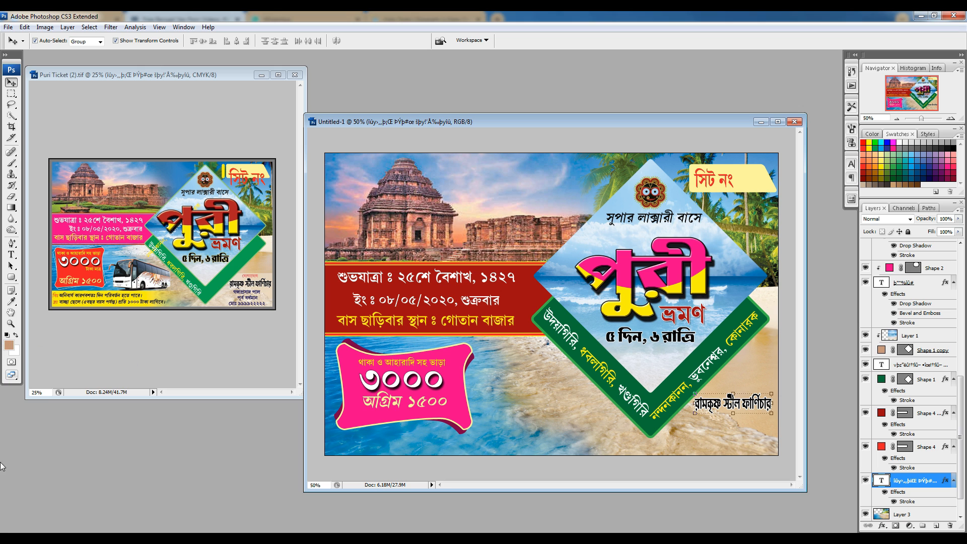
click(247, 290)
key(Return)
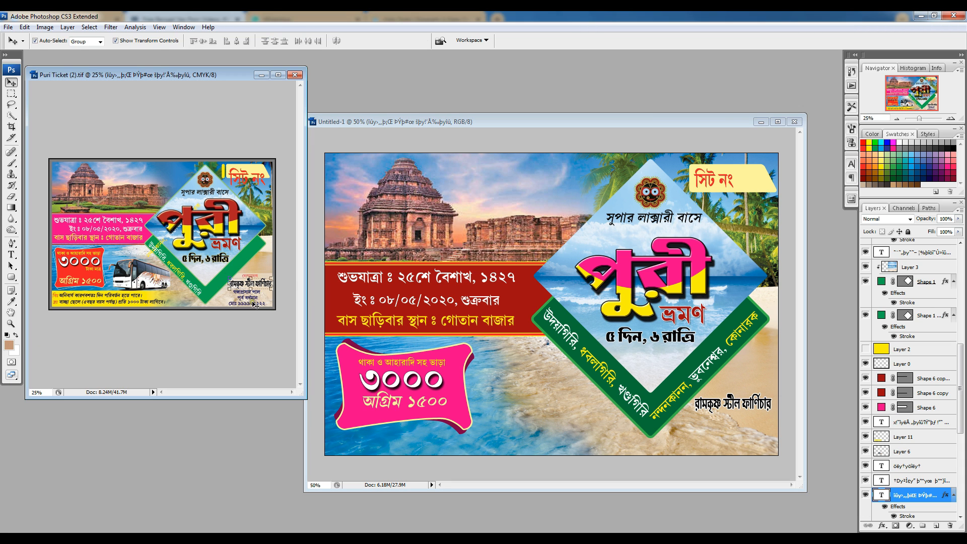
drag(246, 299, 608, 455)
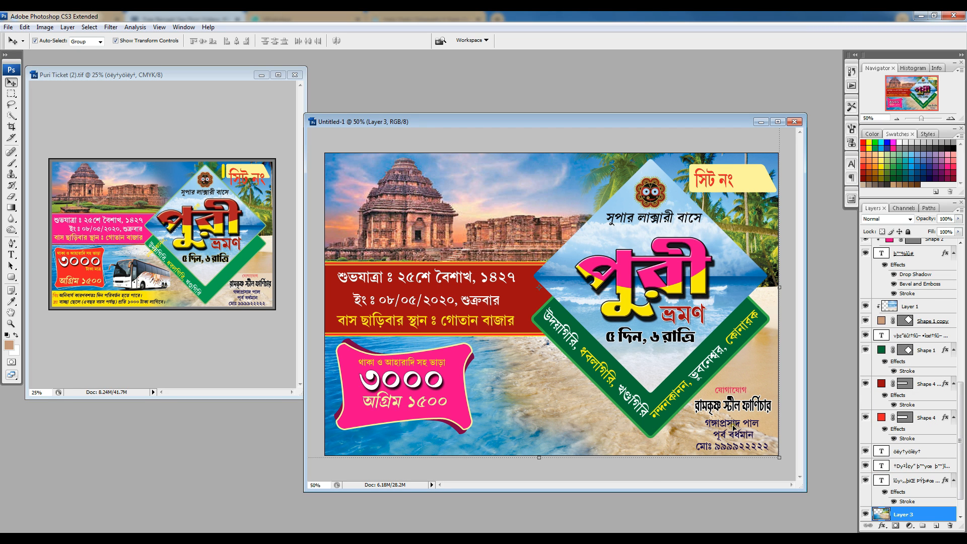
Draw a large ellipse behind the contact details, overlapping the ticket's corner, and scale its width to 89.3%.
click(11, 276)
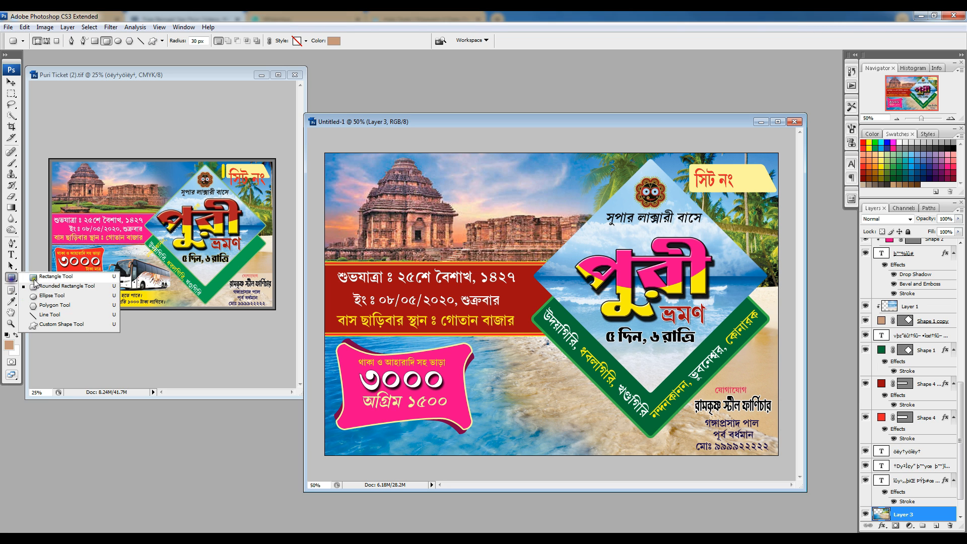
click(56, 300)
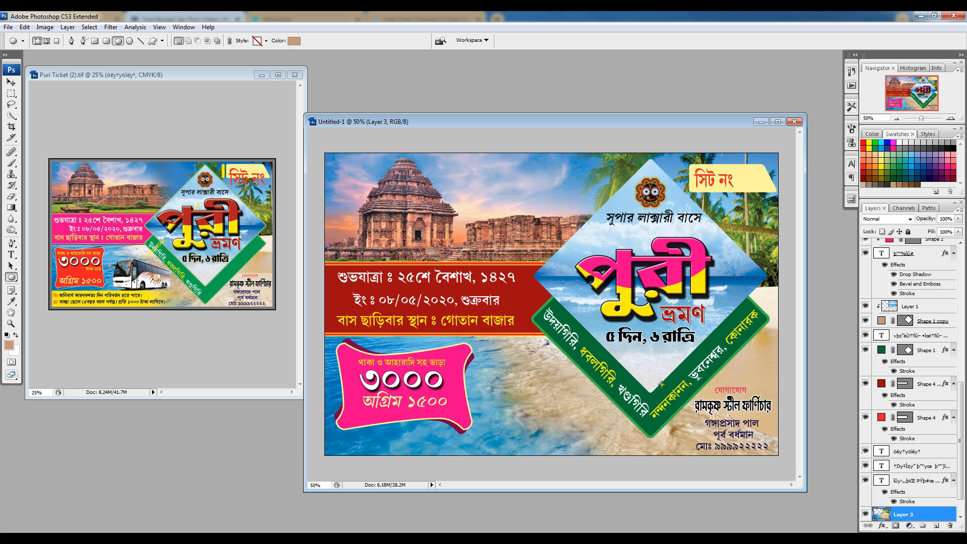
drag(656, 368, 803, 498)
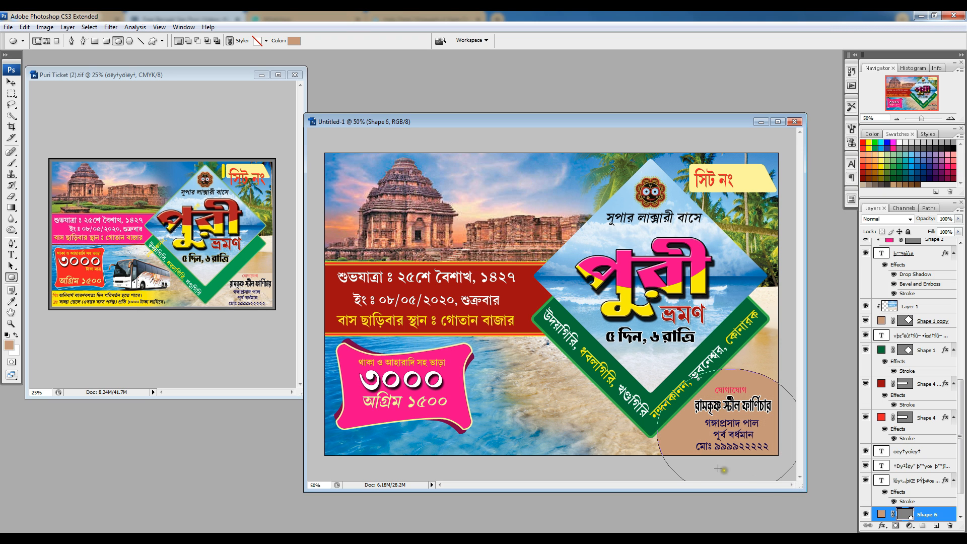
click(11, 81)
mouse_move(680, 440)
mouse_down()
mouse_move(686, 497)
mouse_move(690, 436)
mouse_move(676, 428)
mouse_move(695, 430)
mouse_up()
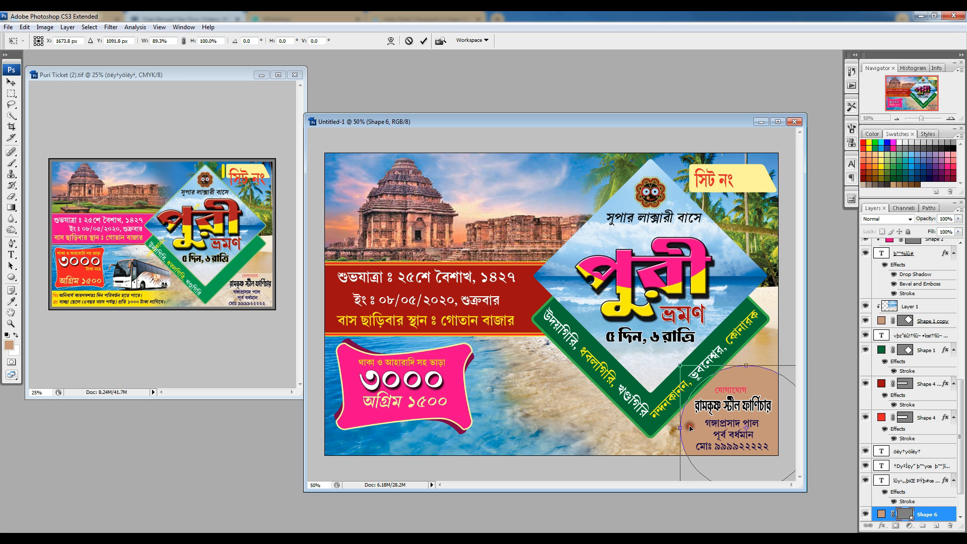
key(Return)
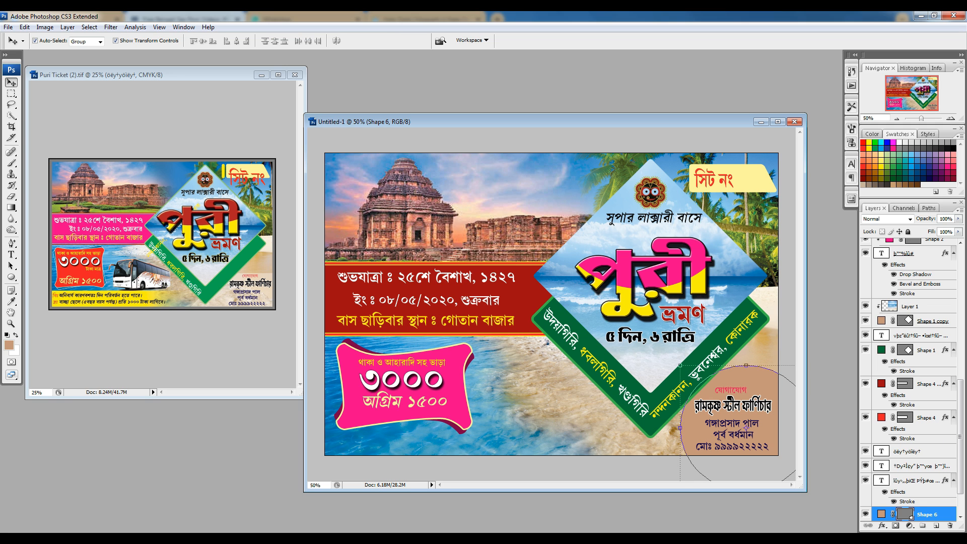
Recolour the ellipse behind the contact details white and lower its opacity to 64%.
double_click(882, 515)
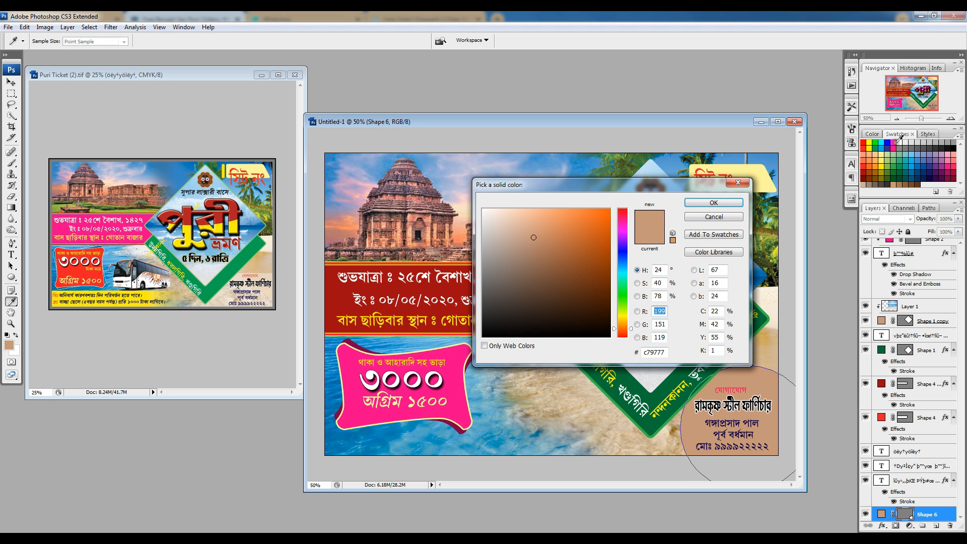
click(899, 142)
click(714, 202)
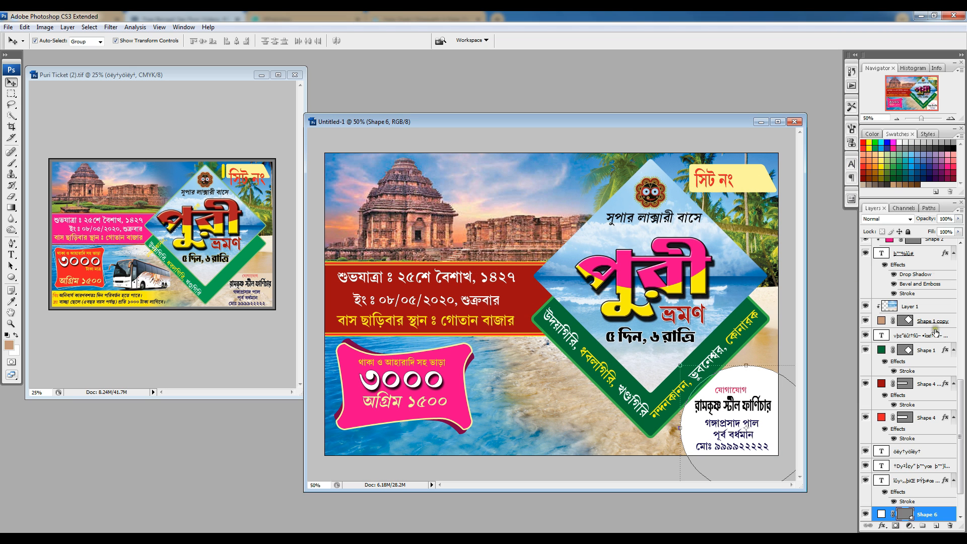
drag(928, 222, 910, 222)
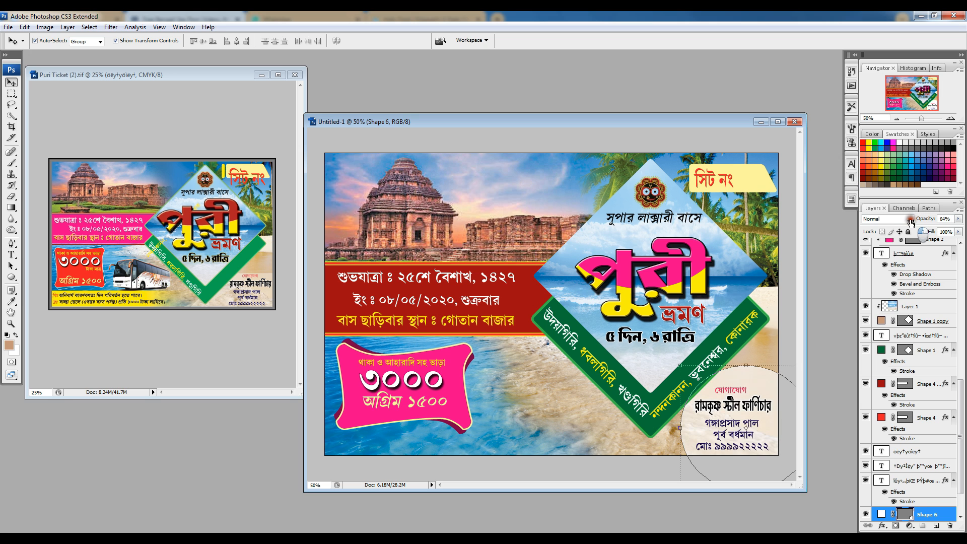
Extend the white ellipse slightly left behind the contact details and reduce its opacity a little further.
click(689, 448)
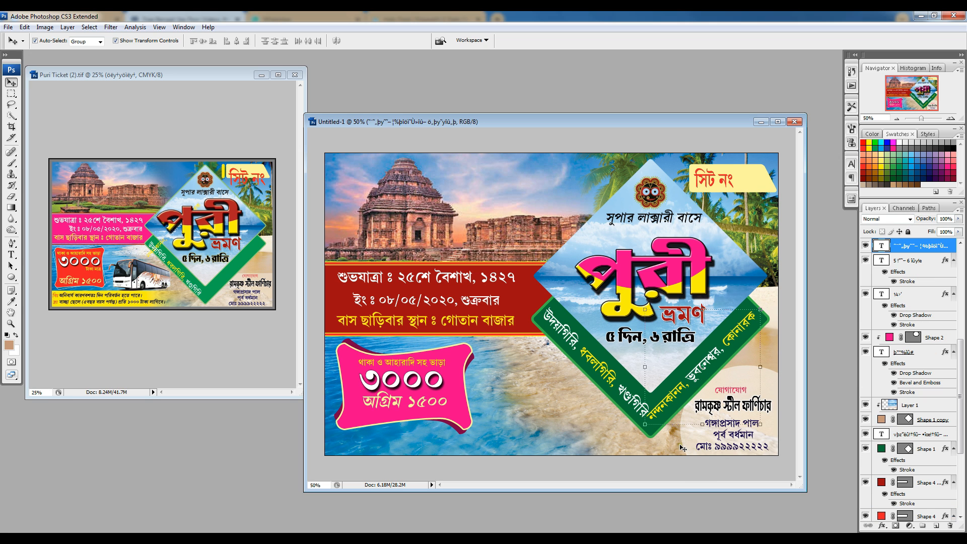
click(689, 450)
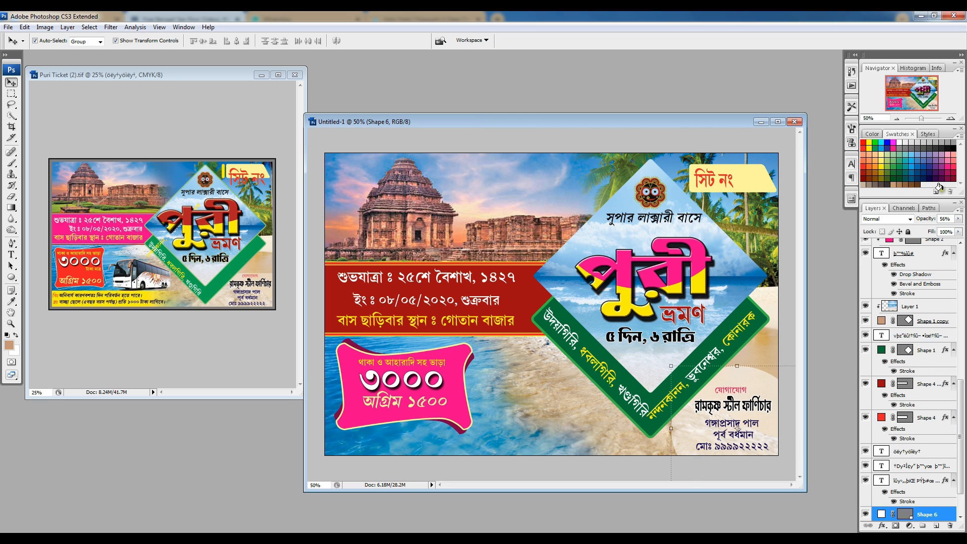
drag(915, 96, 929, 118)
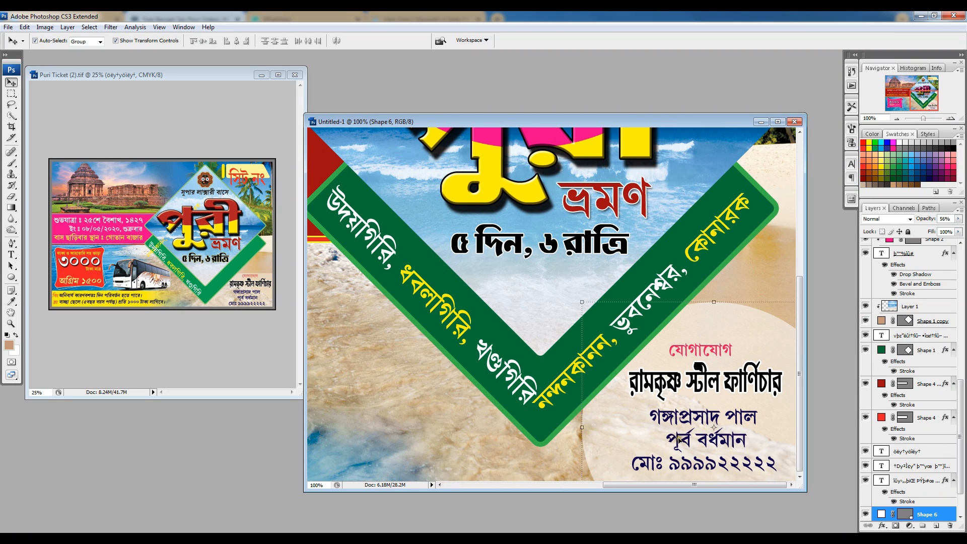
mouse_move(930, 220)
mouse_down()
mouse_move(907, 221)
mouse_move(936, 221)
mouse_move(924, 222)
mouse_up()
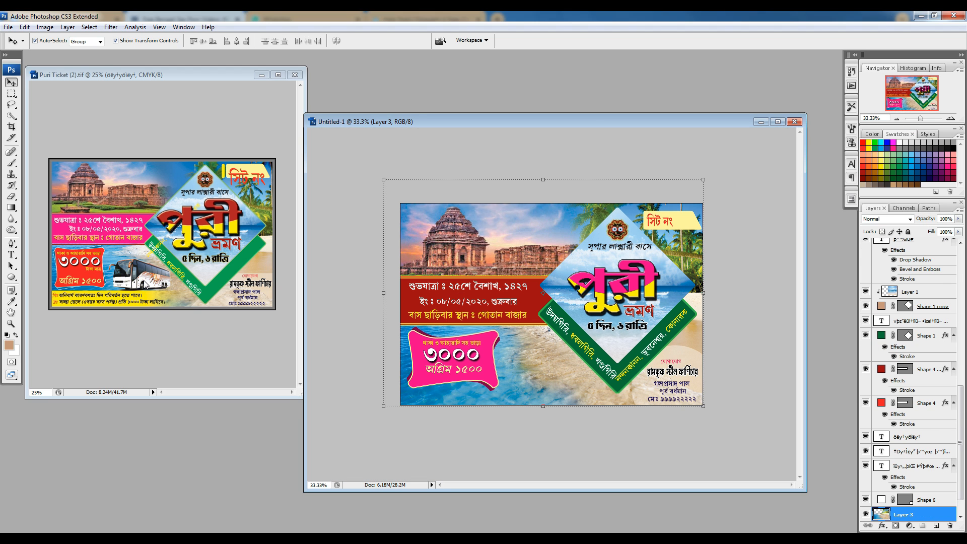
Copy the bus image from the reference ticket onto the design beside the temple and resize it to fit above the red band.
click(143, 281)
click(148, 276)
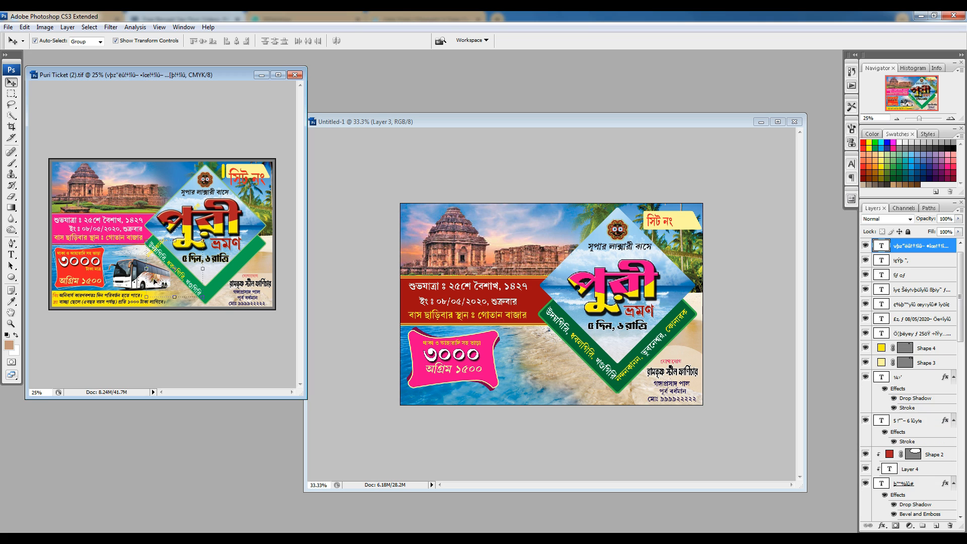
click(113, 268)
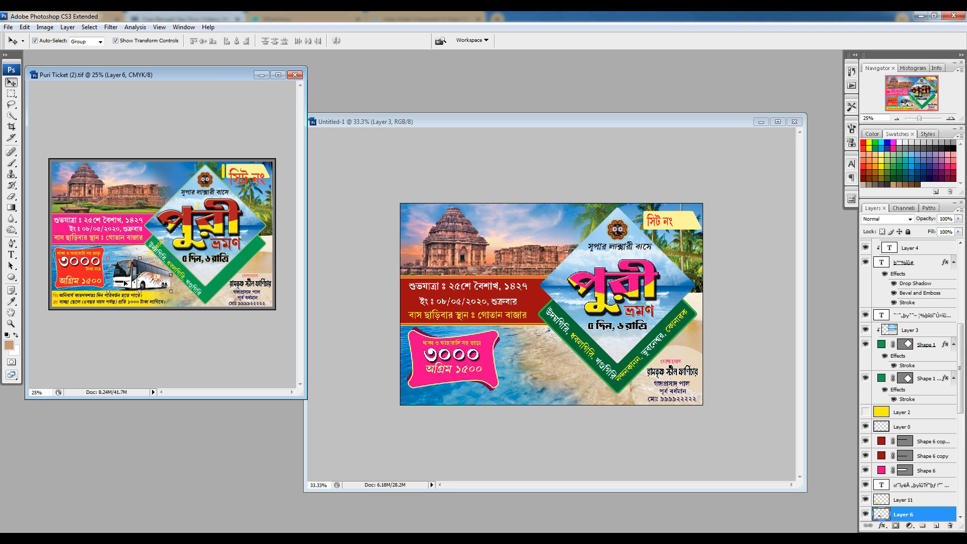
drag(142, 282, 501, 242)
key(ctrl+t)
drag(558, 217, 536, 258)
key(Return)
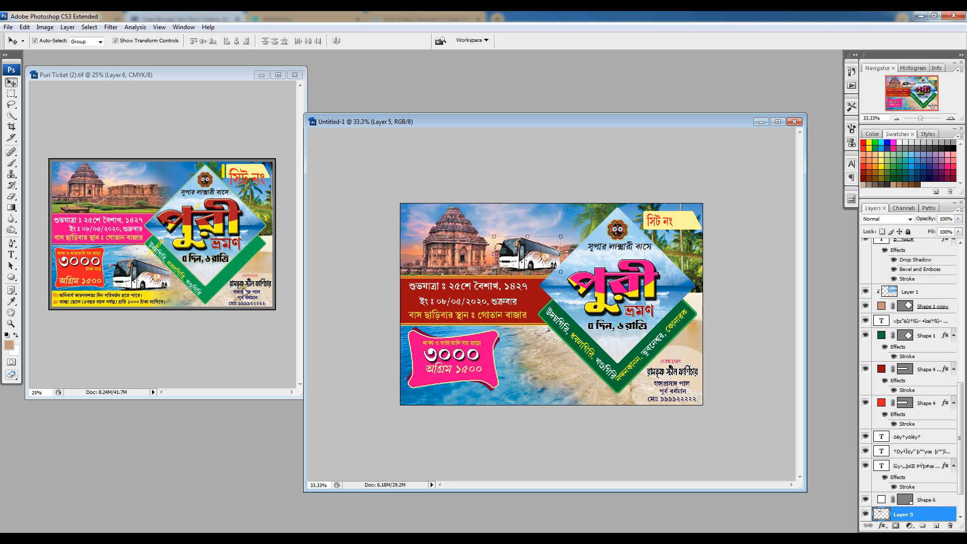
Copy the two-line black notice text from the reference ticket to the lower edge of the design.
click(69, 300)
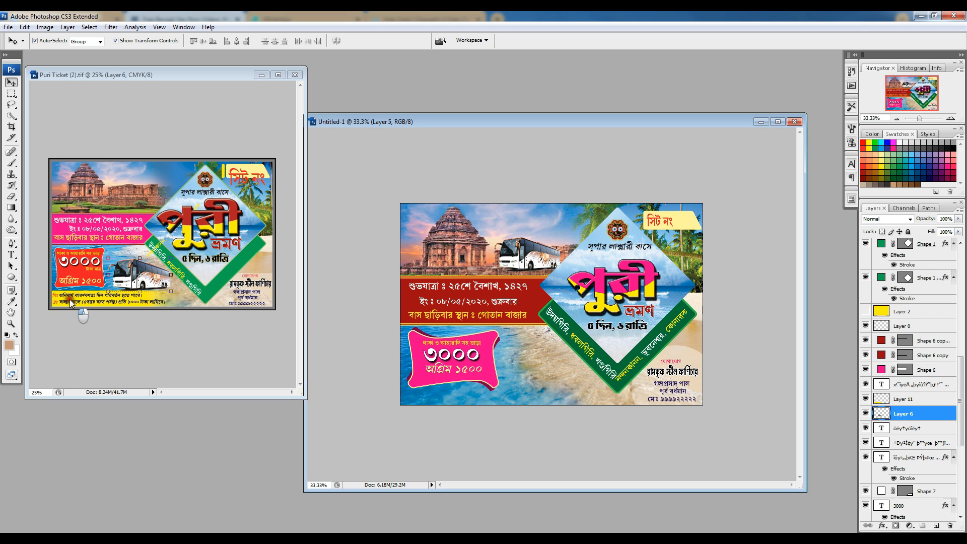
drag(99, 301, 545, 383)
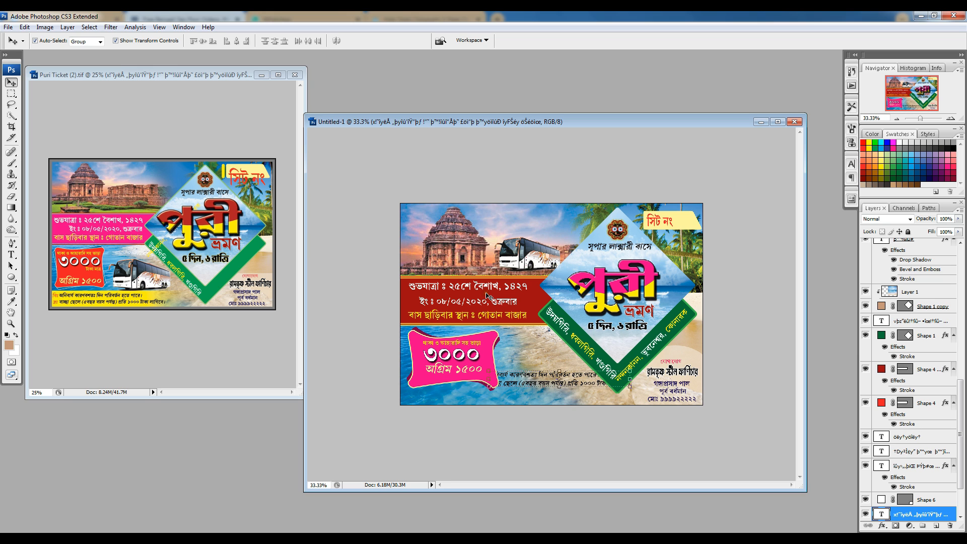
Lock the background photo layer and scale the pink price badge down together with its text.
click(437, 354)
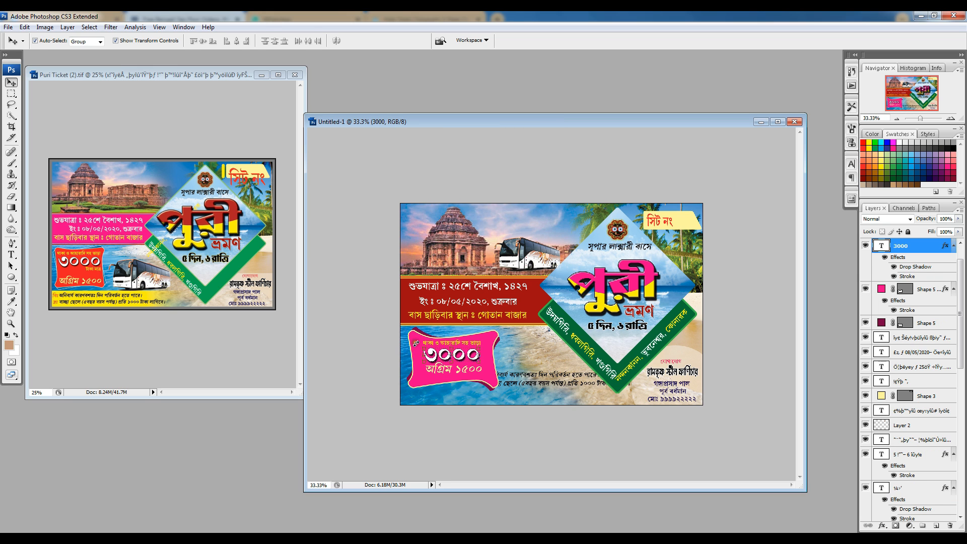
key(ctrl+t)
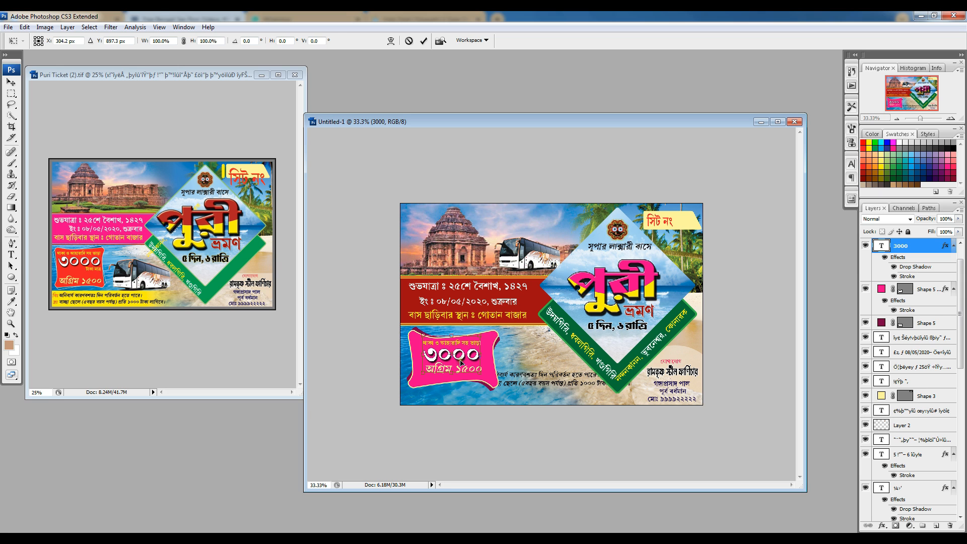
key(Return)
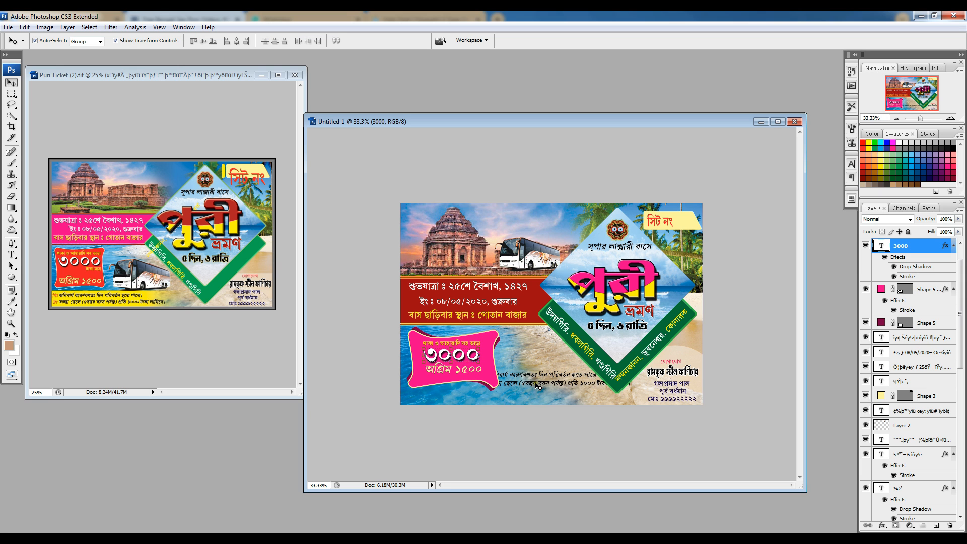
click(515, 347)
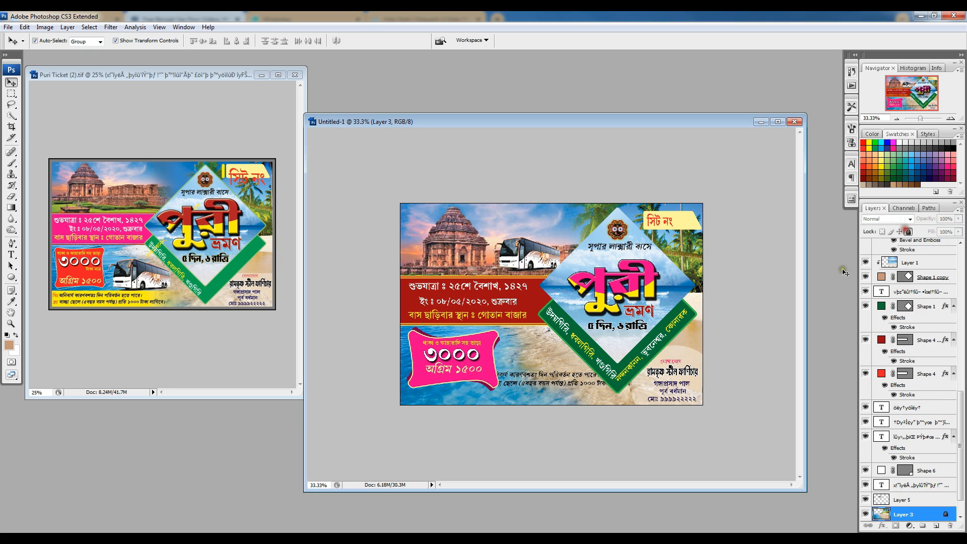
click(483, 353)
key(ctrl+t)
key(Return)
mouse_move(499, 390)
mouse_down()
mouse_move(475, 375)
mouse_move(494, 391)
mouse_up()
Fit the notice text below the price badge and draw a 30 px radius rounded rectangle over that area.
click(529, 384)
key(ctrl+t)
right_click(11, 277)
click(38, 287)
drag(384, 377, 575, 402)
Recolour the rounded rectangle yellow and stack it behind the notice text, just above the background photo.
double_click(881, 513)
click(868, 148)
click(709, 203)
key(ctrl+shift+[)
key(ctrl+])
key(ctrl+])
Copy the red বিঃ দ্রঃ label from the reference ticket to the start of the notice text on the yellow strip.
click(60, 130)
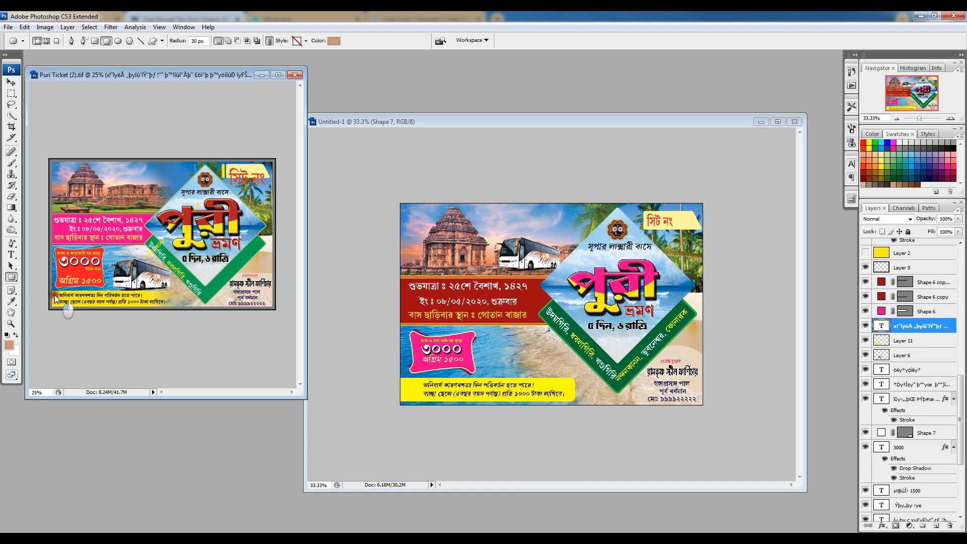
click(11, 82)
click(76, 237)
click(135, 265)
drag(56, 297, 418, 391)
click(527, 363)
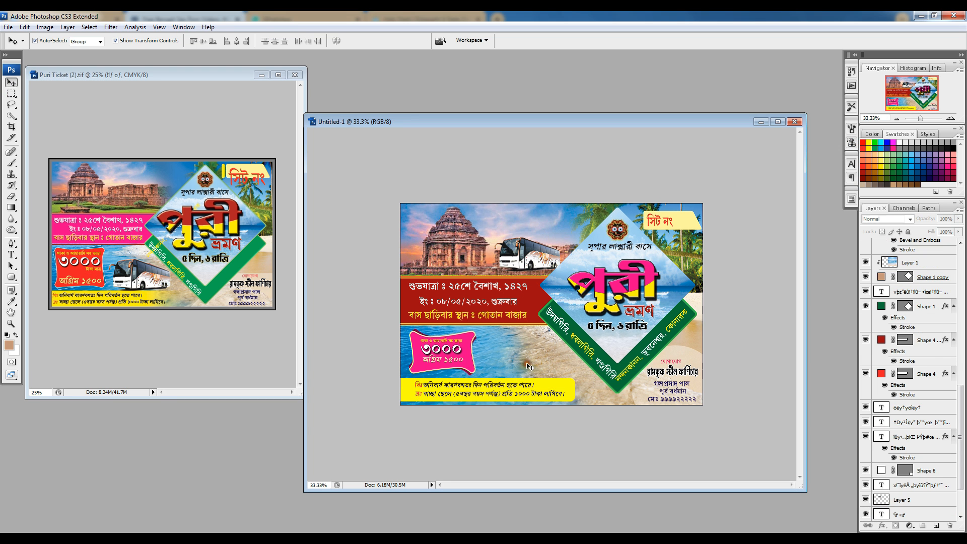
Nudge the red বিঃ দ্রঃ label left to leave a gap before the notice text.
key(ctrl+plus)
drag(305, 491, 181, 478)
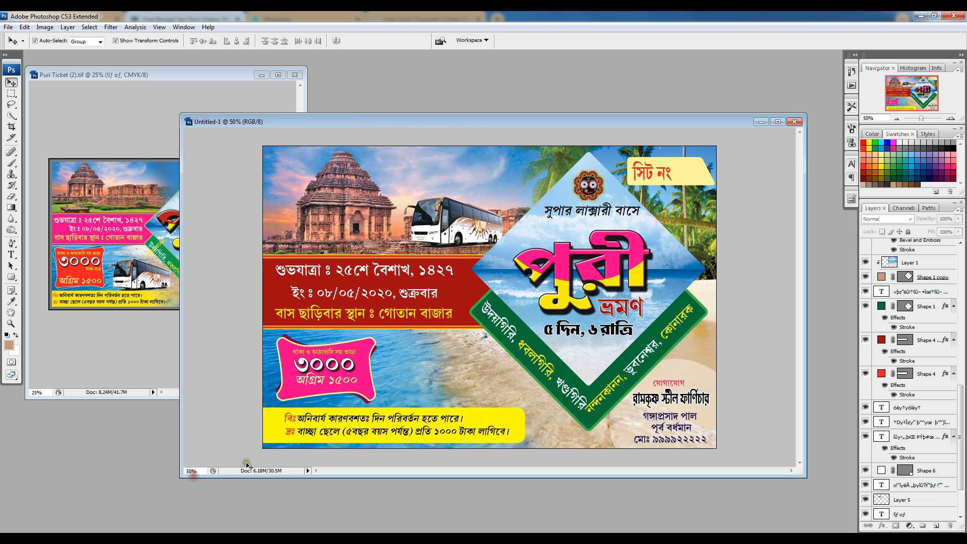
click(291, 426)
key(Left)
key(Left)
key(Left)
key(Left)
key(Left)
key(Left)
key(Left)
key(Left)
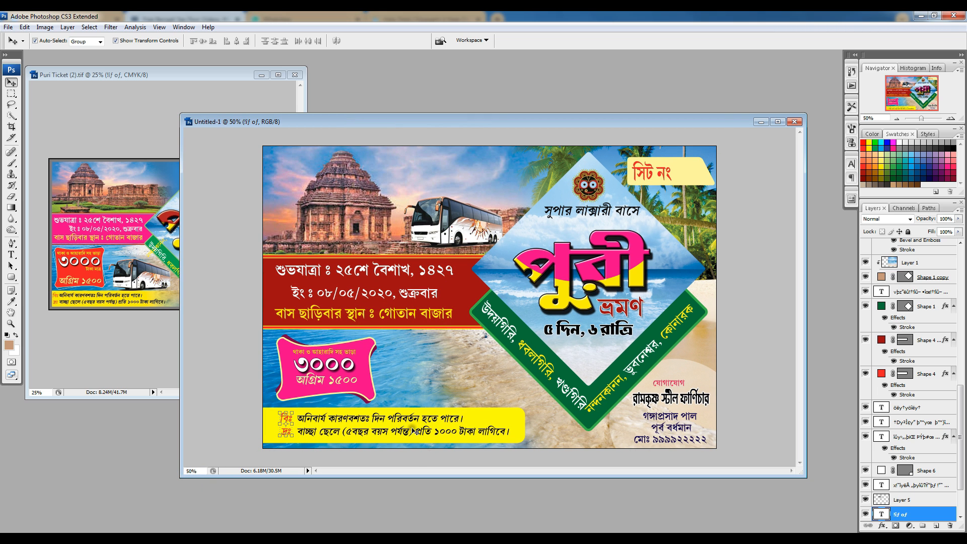
Maximise the reference ticket at 66.67% zoom and shift its white-and-yellow place-name text along the green band.
click(134, 124)
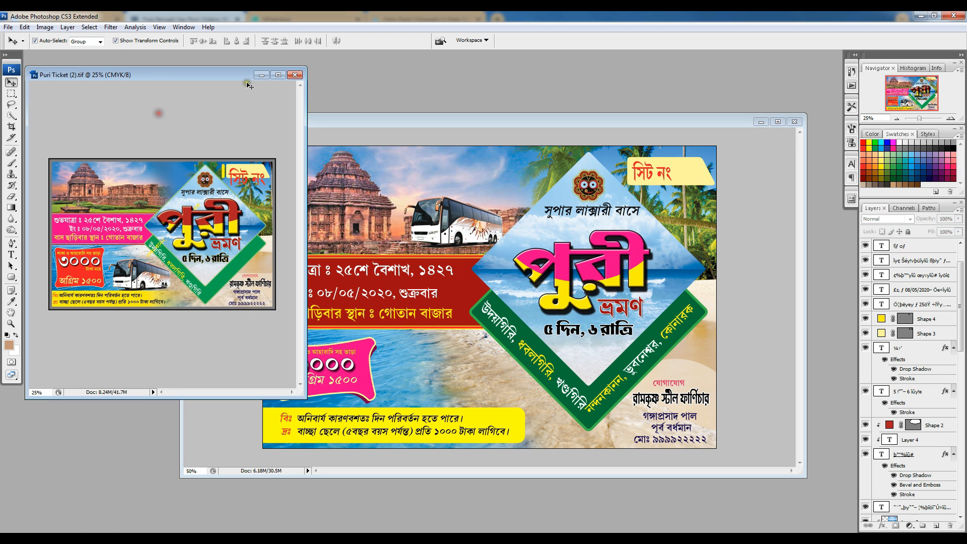
click(276, 75)
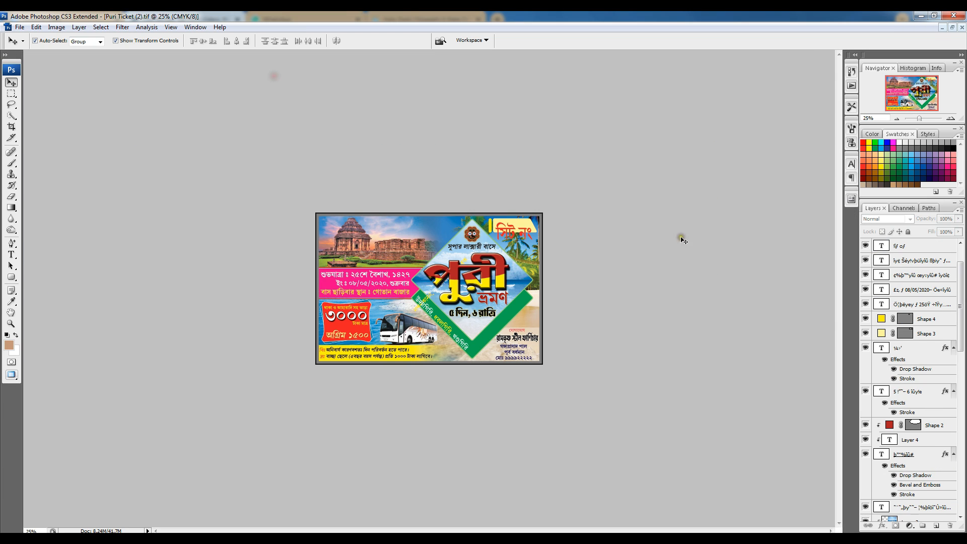
click(949, 118)
click(949, 119)
click(950, 119)
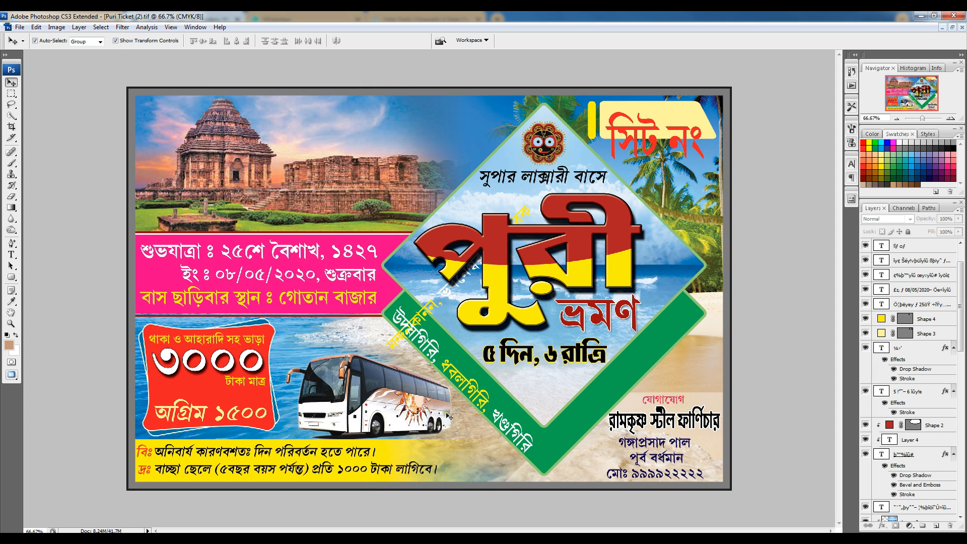
mouse_move(434, 305)
mouse_down()
mouse_move(478, 353)
mouse_move(446, 313)
mouse_up()
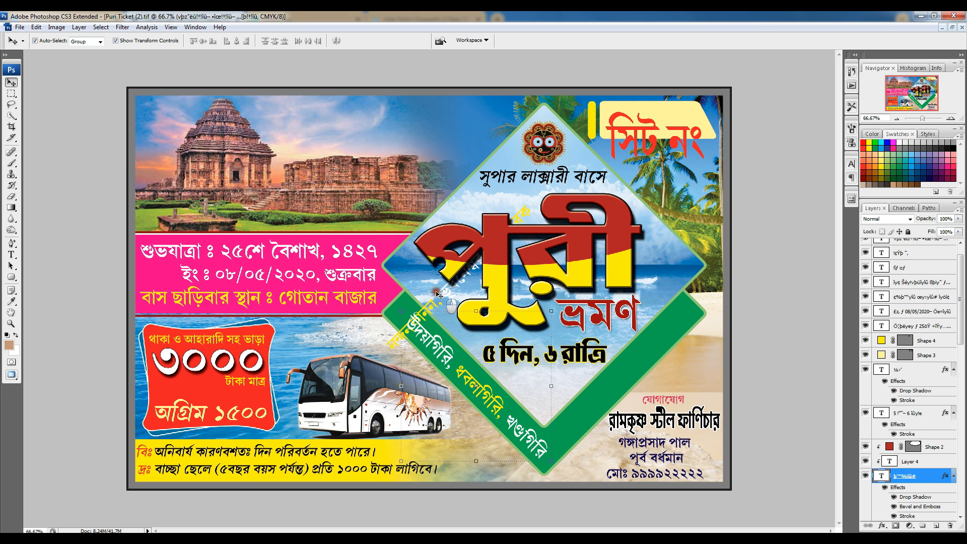